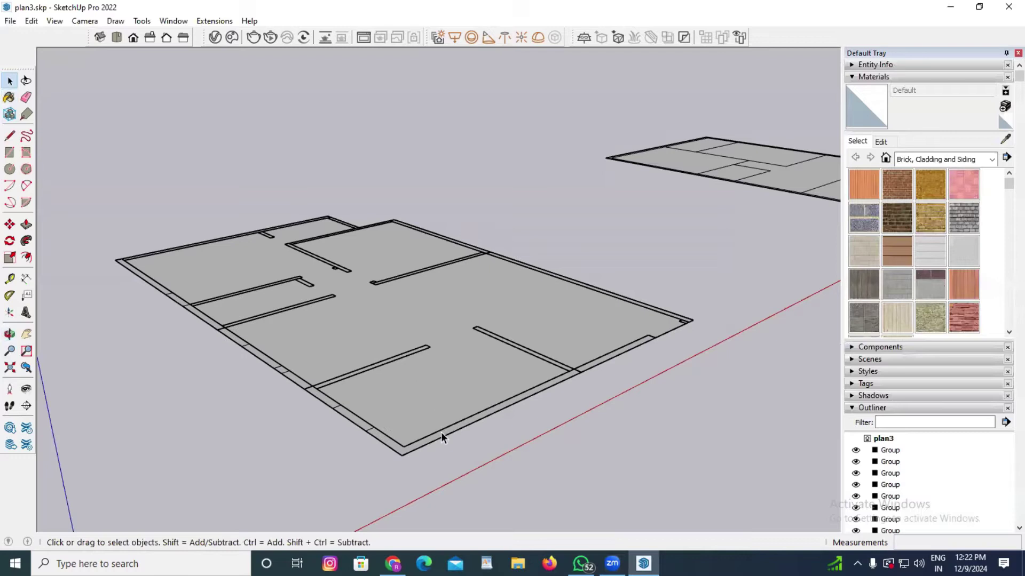
Open the front wall group containing the doorway and push/pull its long wall strip and small end stub up 7'
click(10, 334)
drag(100, 357, 602, 446)
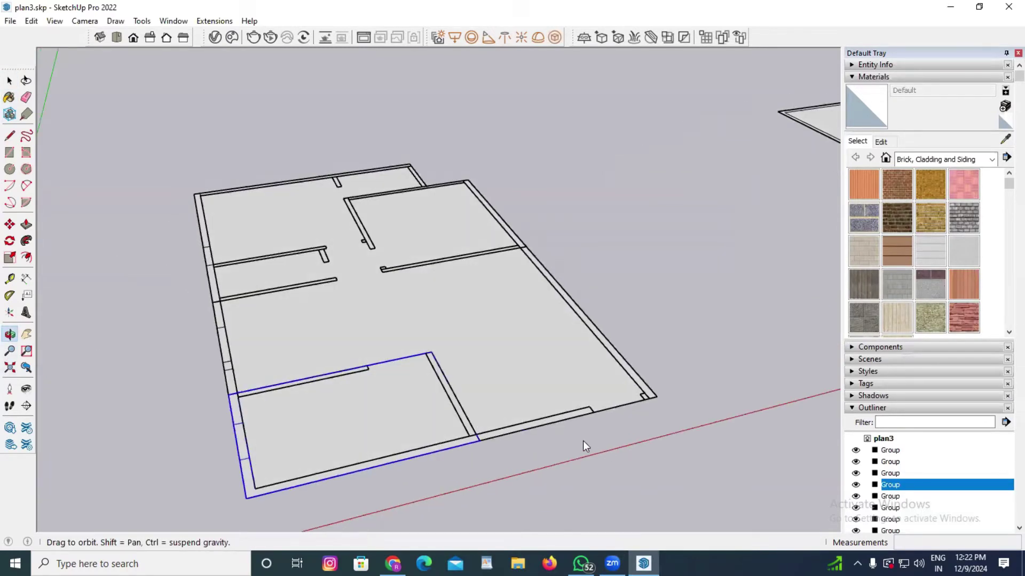
key(space)
click(555, 421)
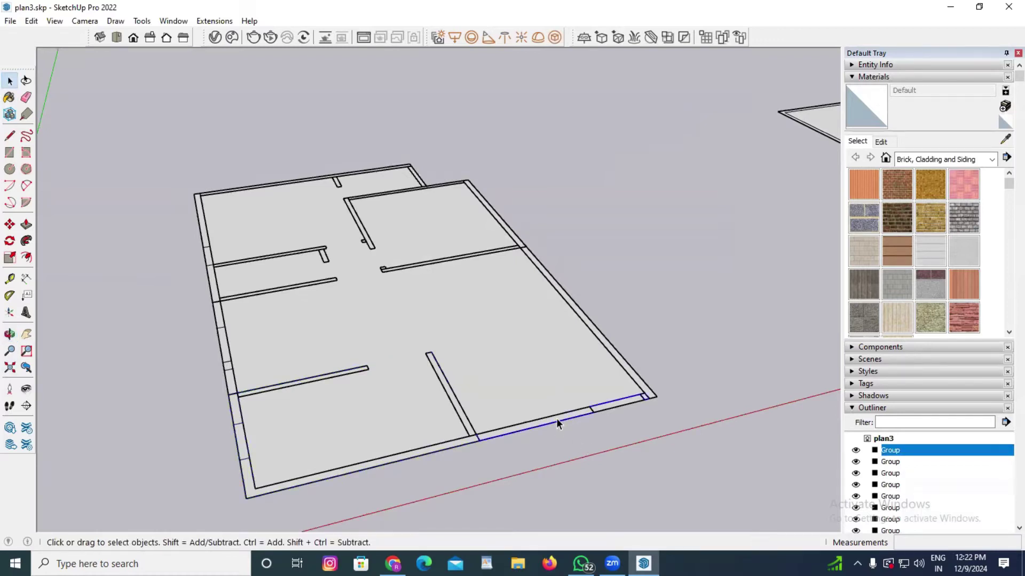
double_click(557, 421)
scroll(581, 453, up, 5)
scroll(576, 422, up, 1)
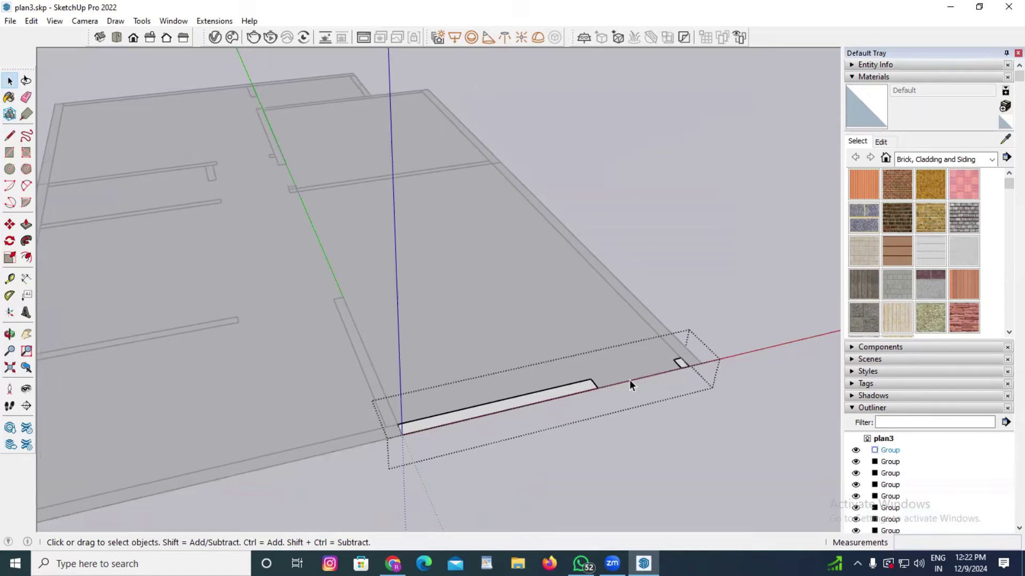
click(26, 224)
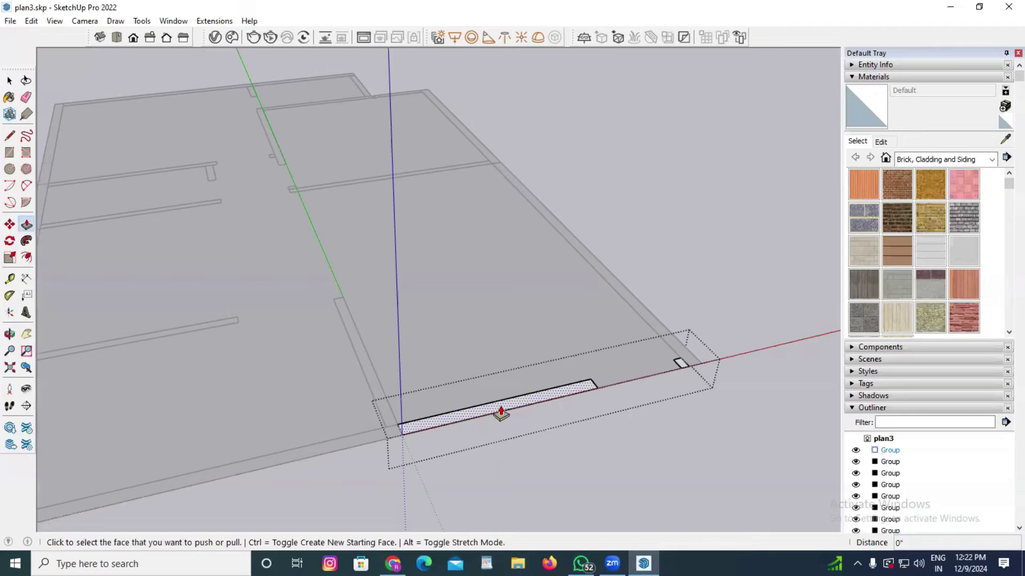
click(498, 414)
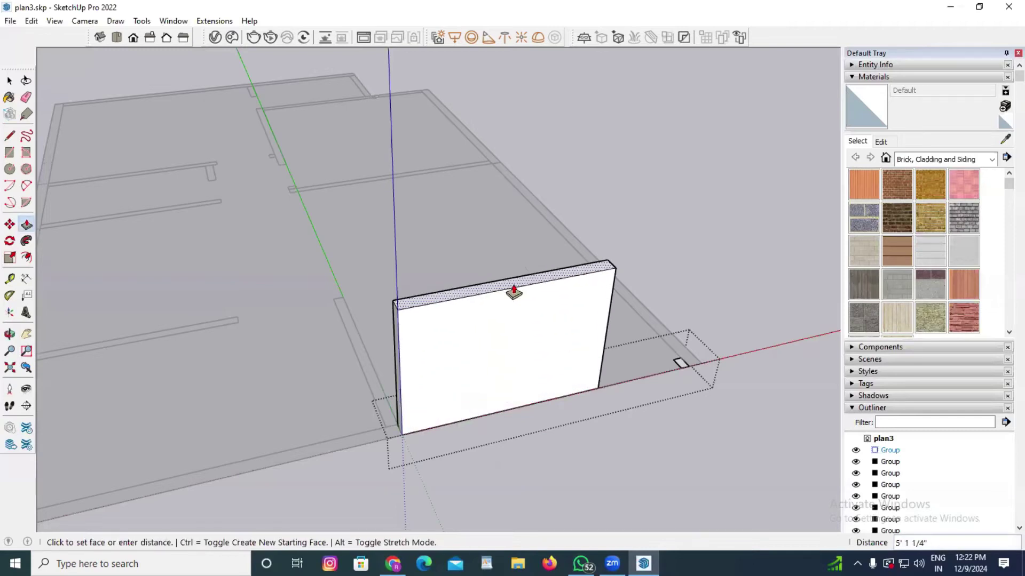
key(Return)
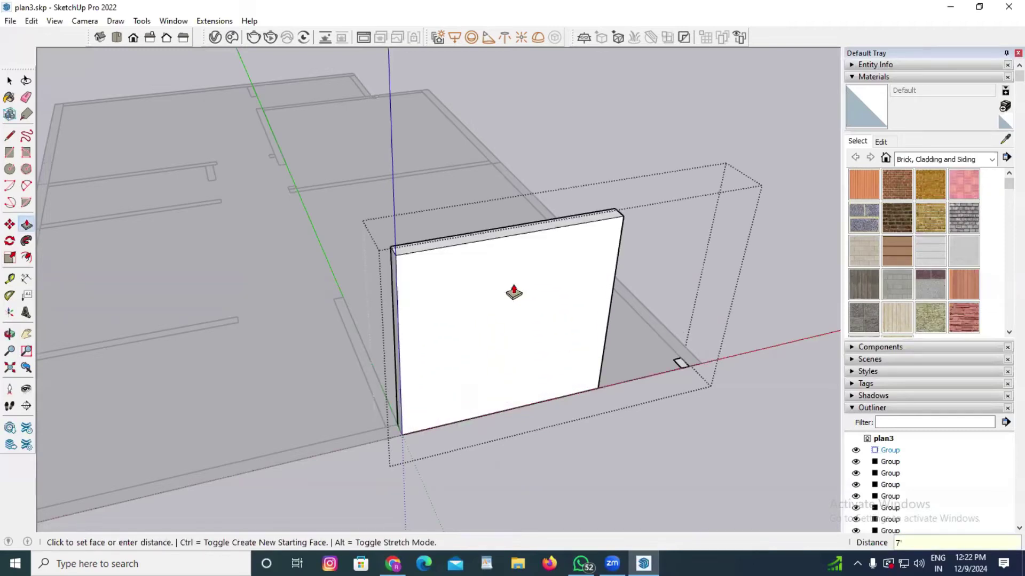
double_click(680, 365)
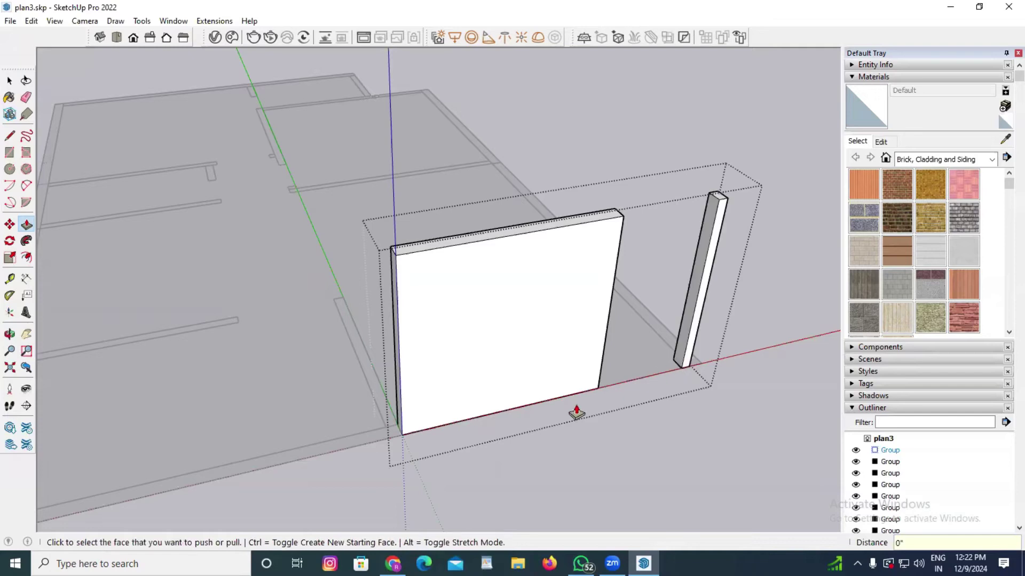
Draw a rectangle about 3' 6" by 6 1/2" across the doorway between the tops of the front wall and end stub
key(r)
scroll(641, 187, up, 5)
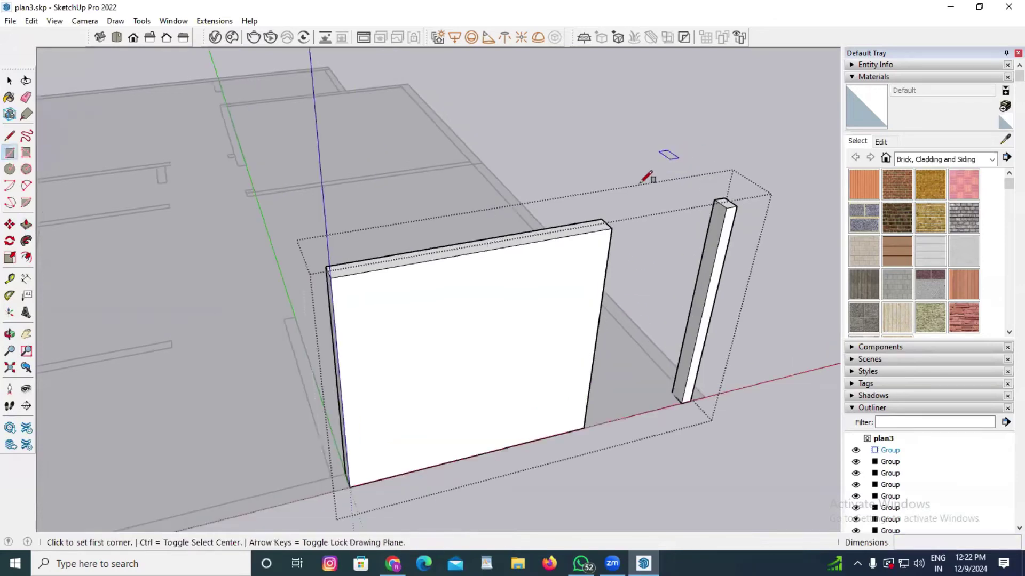
click(596, 223)
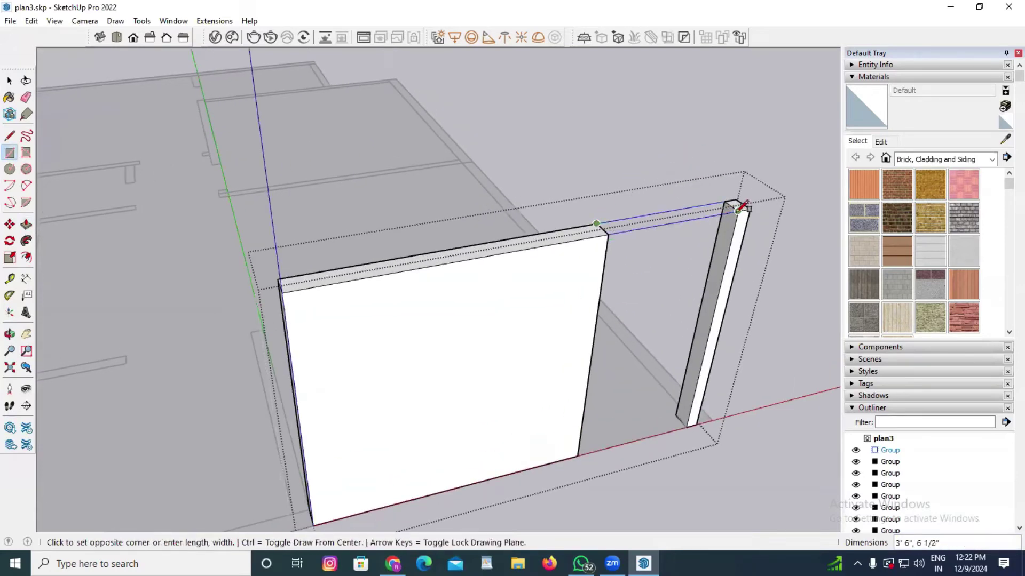
click(739, 205)
Pull the front wall top, the rectangle over the doorway and the end stub's top up 3', and close the group
key(p)
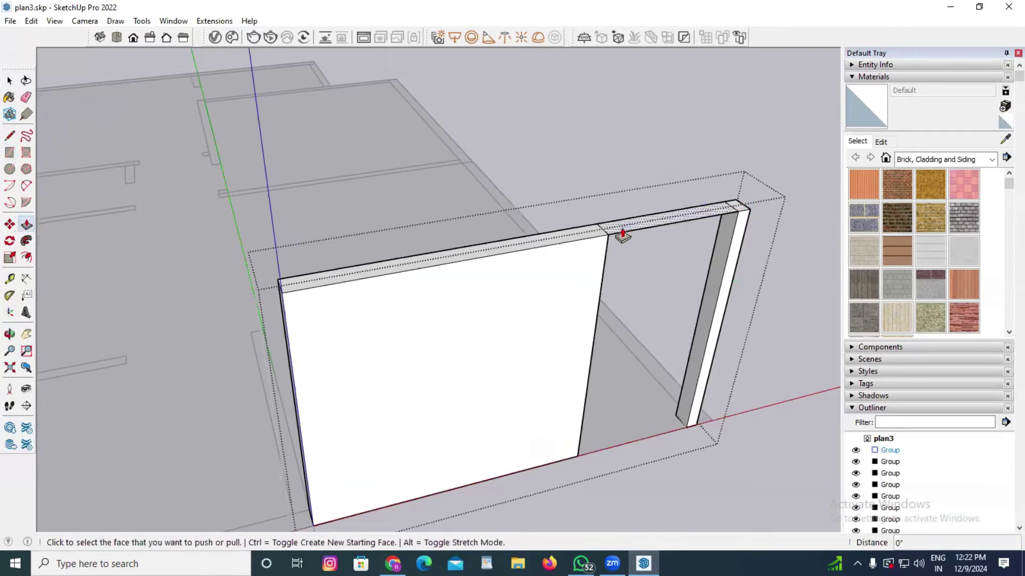
click(581, 238)
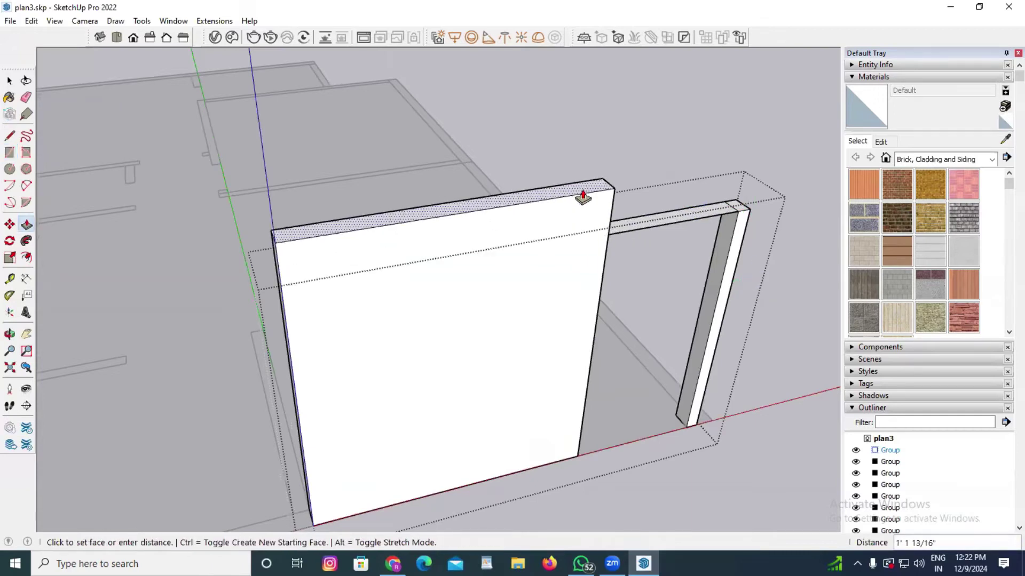
text(3'6)
key(Return)
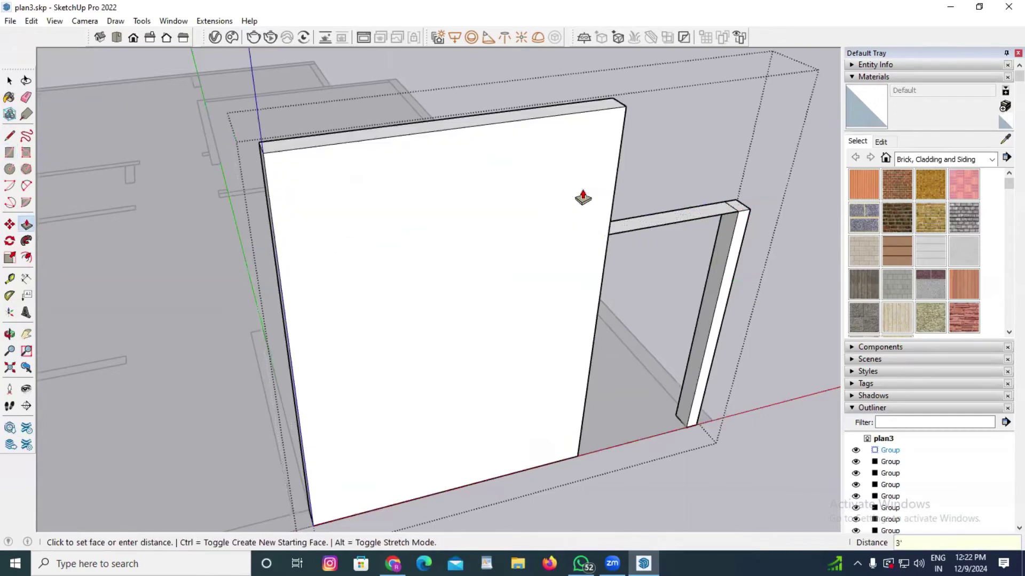
double_click(643, 222)
scroll(750, 214, up, 5)
click(738, 216)
click(739, 216)
scroll(693, 296, down, 3)
key(space)
scroll(719, 279, down, 3)
scroll(719, 280, down, 3)
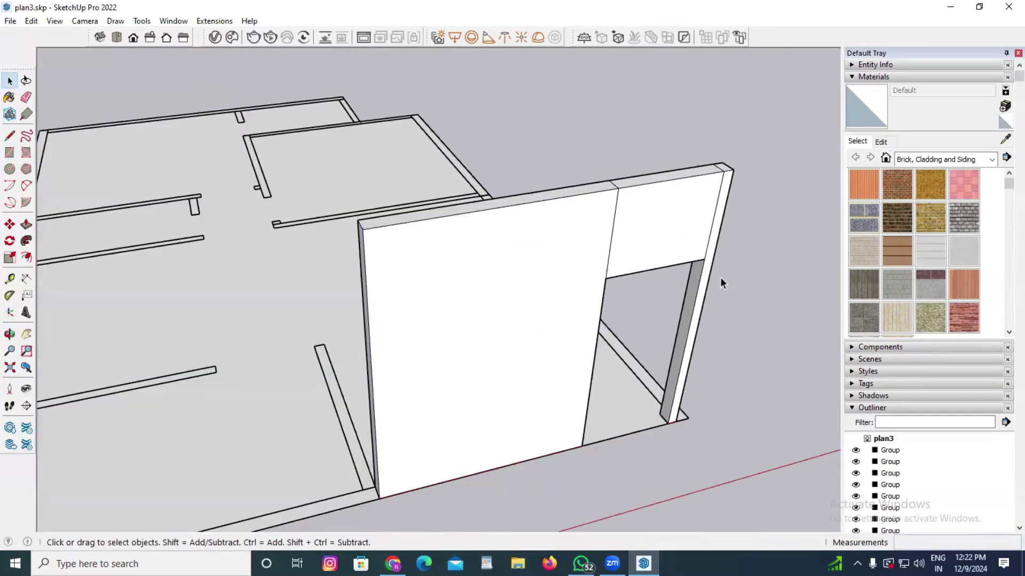
Open the group of the short interior wall meeting the front wall and push/pull its face up 7'
scroll(742, 269, down, 2)
scroll(481, 349, up, 5)
click(485, 367)
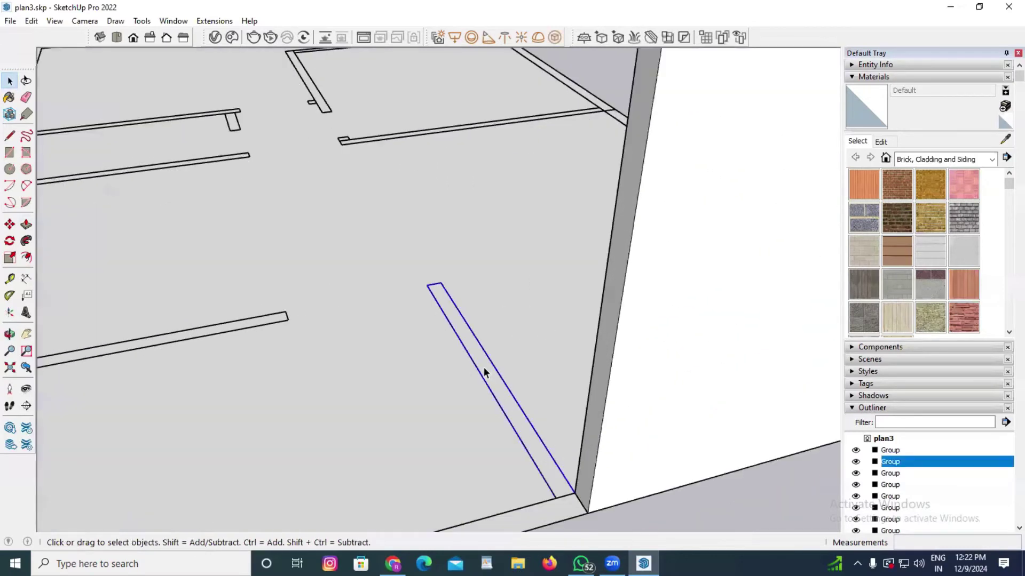
double_click(485, 370)
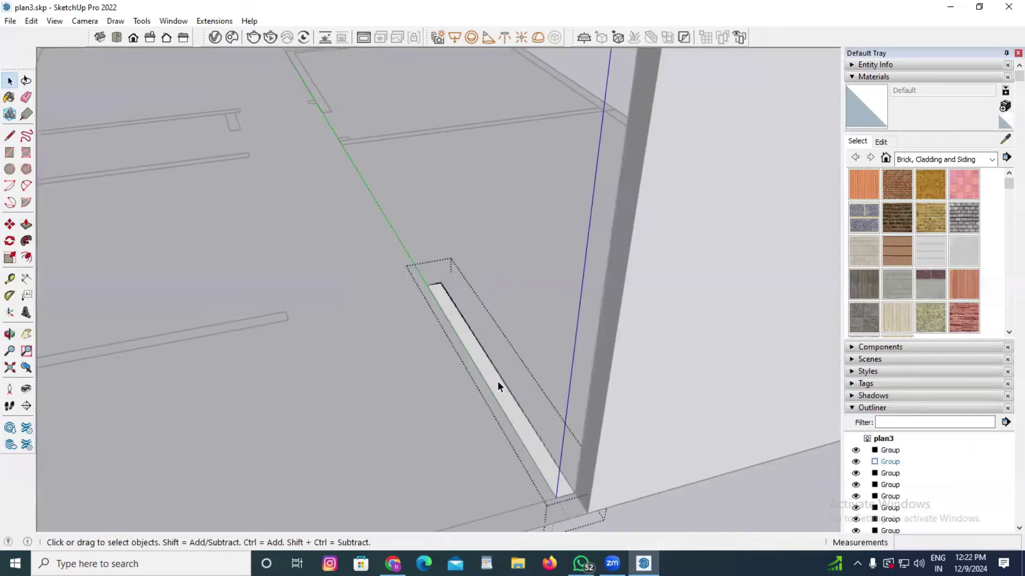
key(p)
click(498, 388)
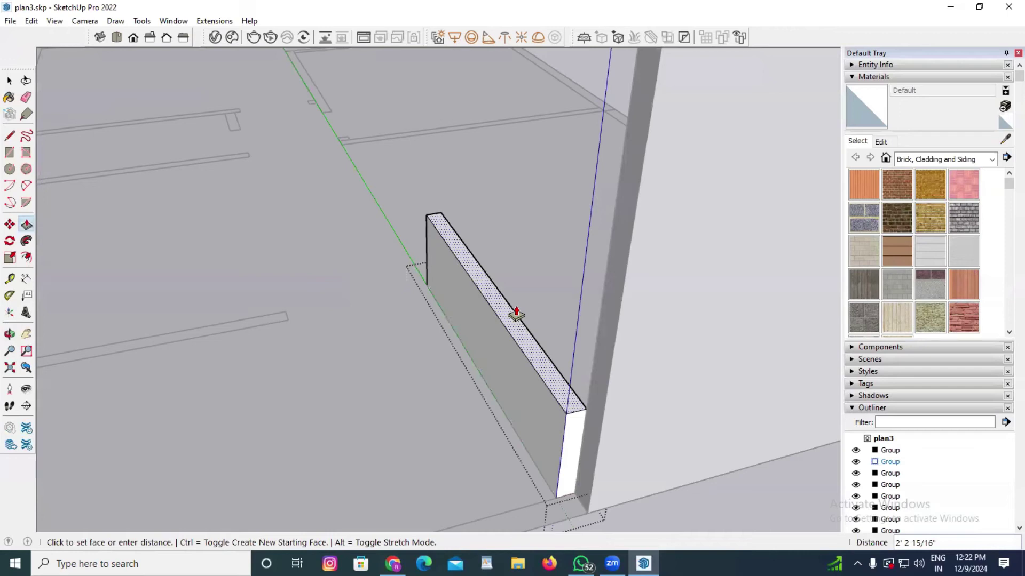
text(7')
key(Return)
middle_drag(514, 313, 619, 275)
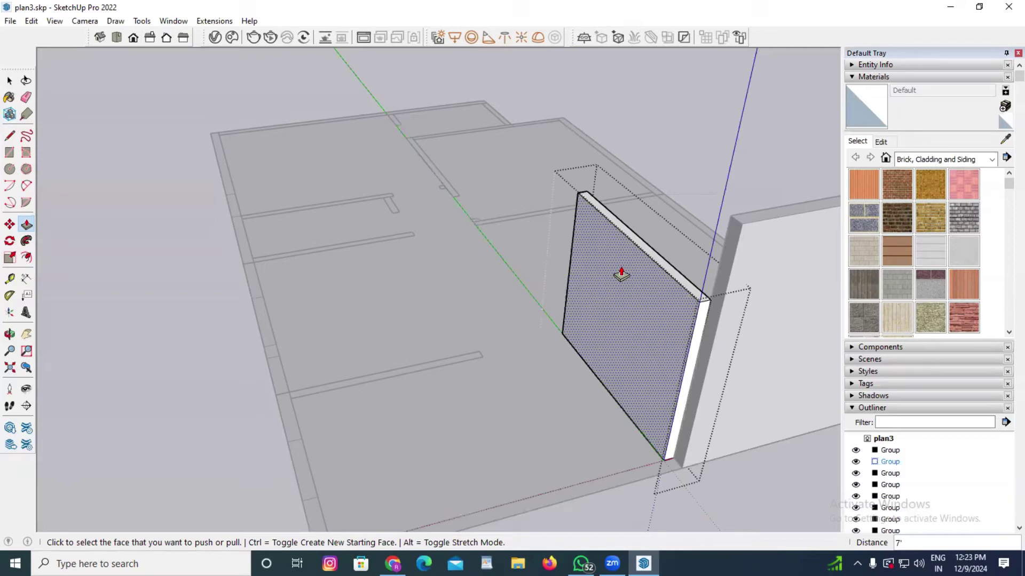
key(space)
key(Escape)
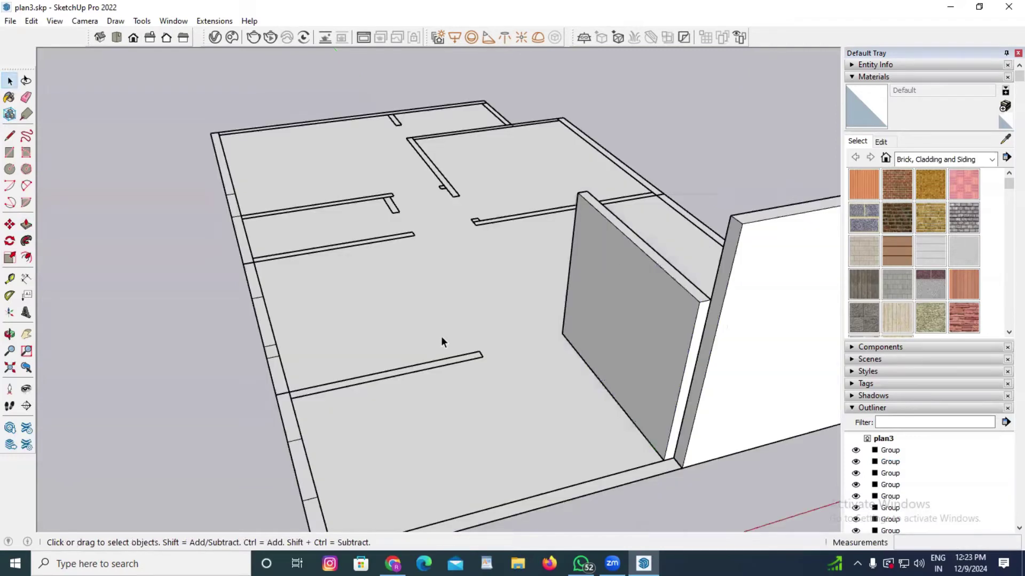
Open the group of the front room's back partition and push/pull its face up 7'
click(431, 366)
double_click(430, 366)
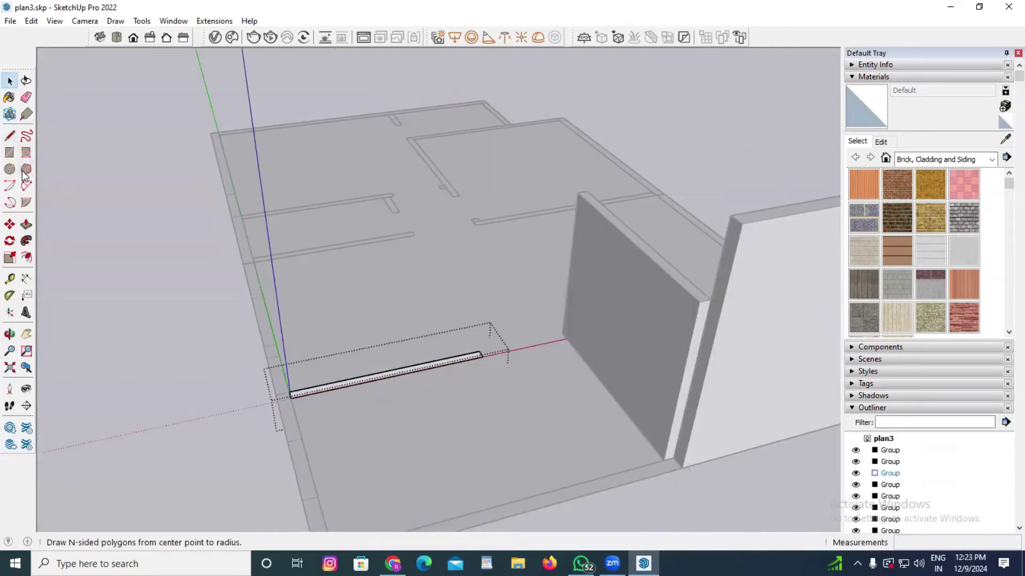
key(p)
scroll(286, 350, up, 3)
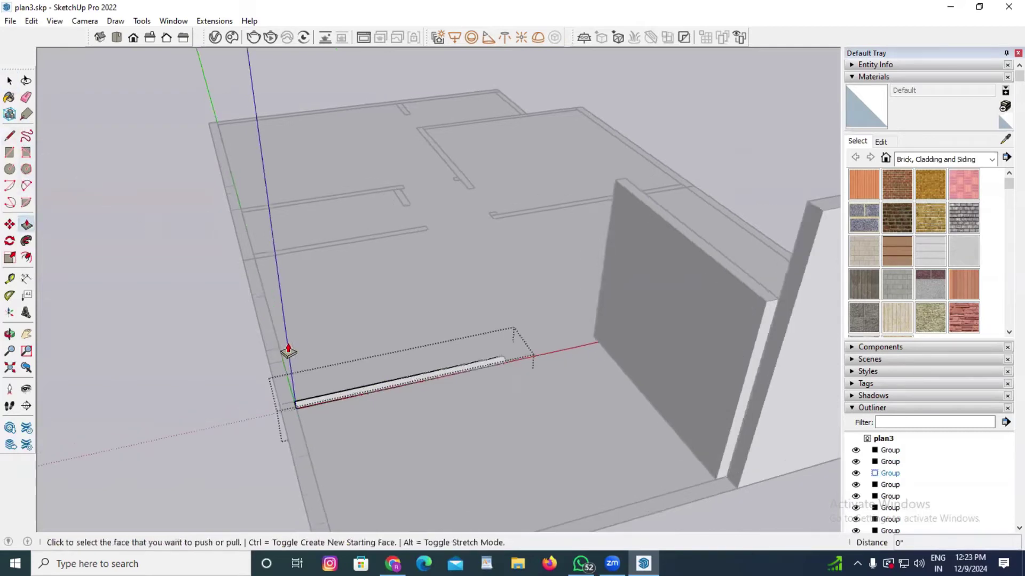
click(382, 399)
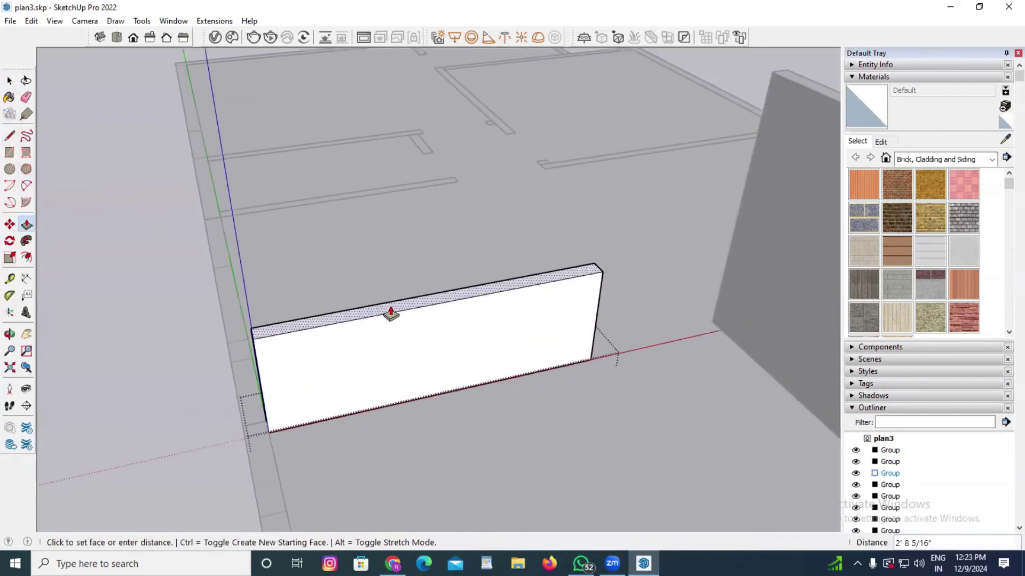
key(Return)
scroll(359, 305, down, 5)
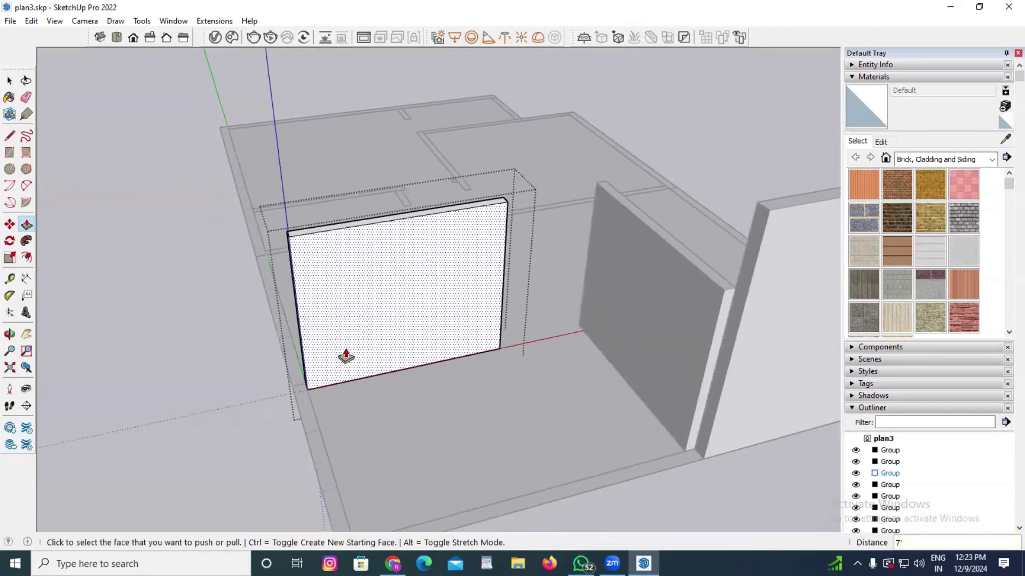
middle_drag(343, 359, 362, 350)
Draw a rectangle across the opening from the back partition's top end to the short interior wall
key(r)
scroll(465, 252, up, 6)
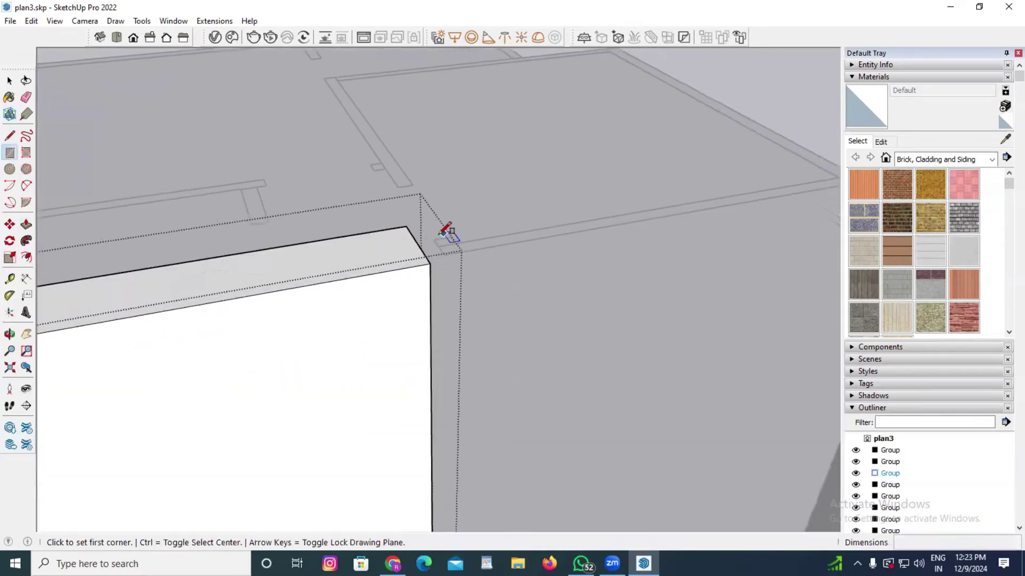
click(406, 227)
scroll(415, 225, down, 5)
key(Escape)
click(423, 236)
middle_drag(430, 234, 354, 293)
click(646, 144)
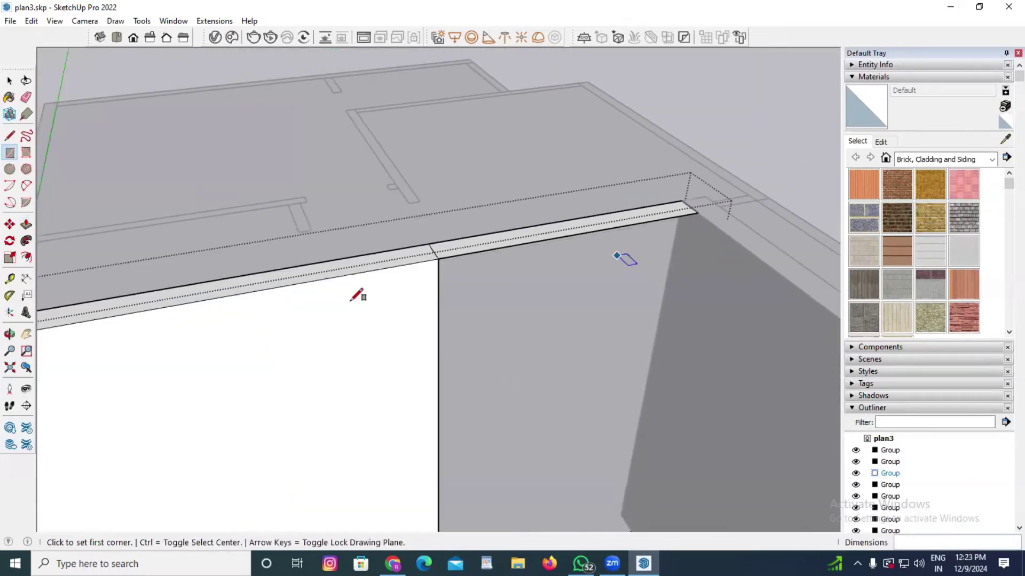
Pull the rectangle over the opening and the back partition's top face up 3'
key(p)
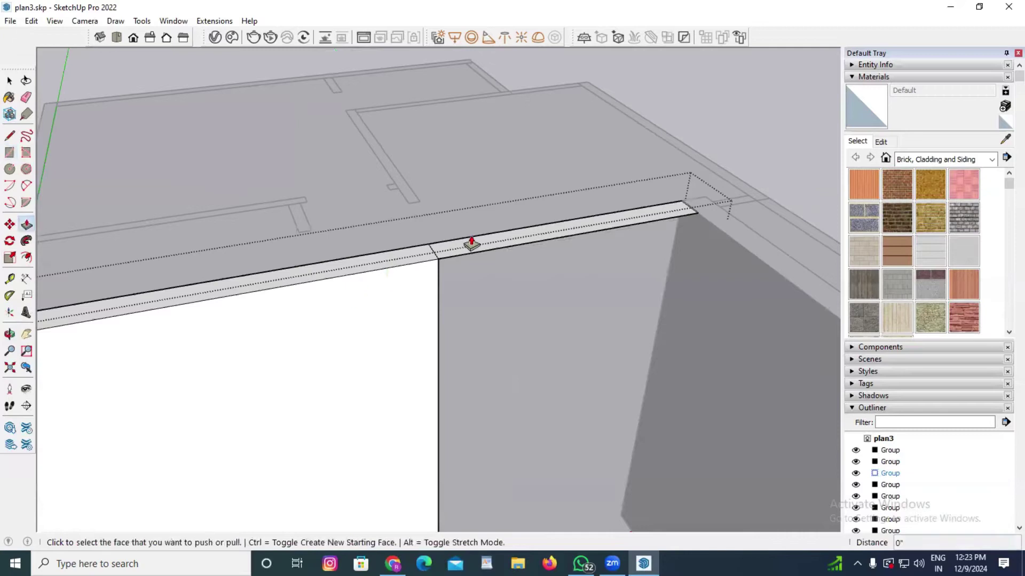
click(471, 247)
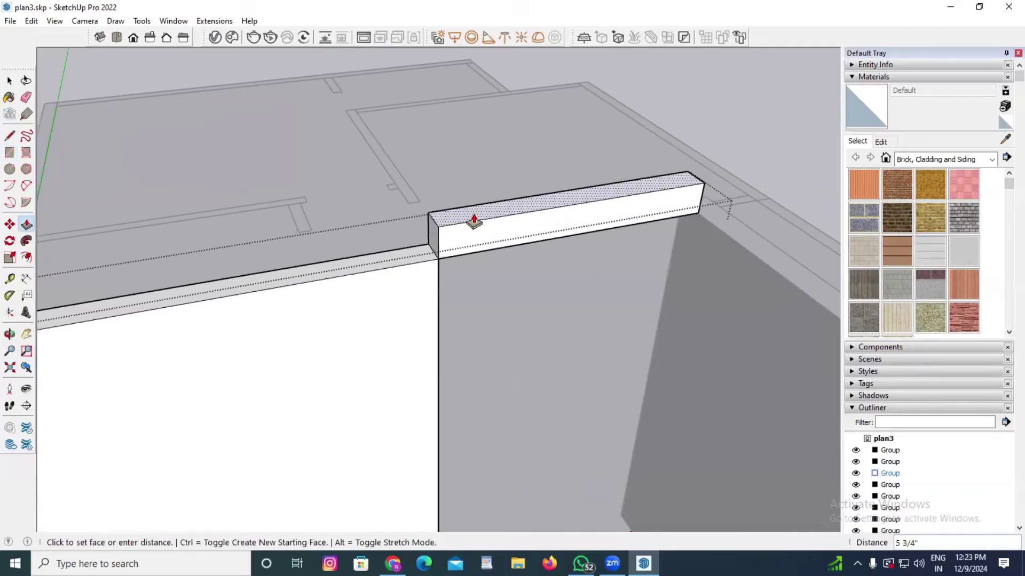
text(3)
key(Return)
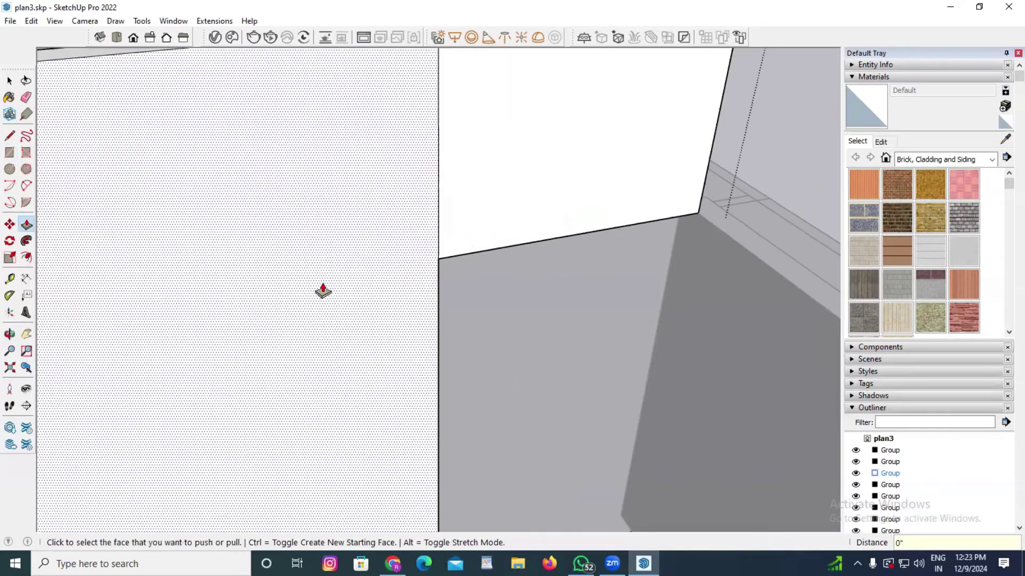
middle_drag(323, 289, 491, 321)
Open the short interior wall's group and raise its top face by another 3'
key(space)
click(509, 317)
triple_click(508, 315)
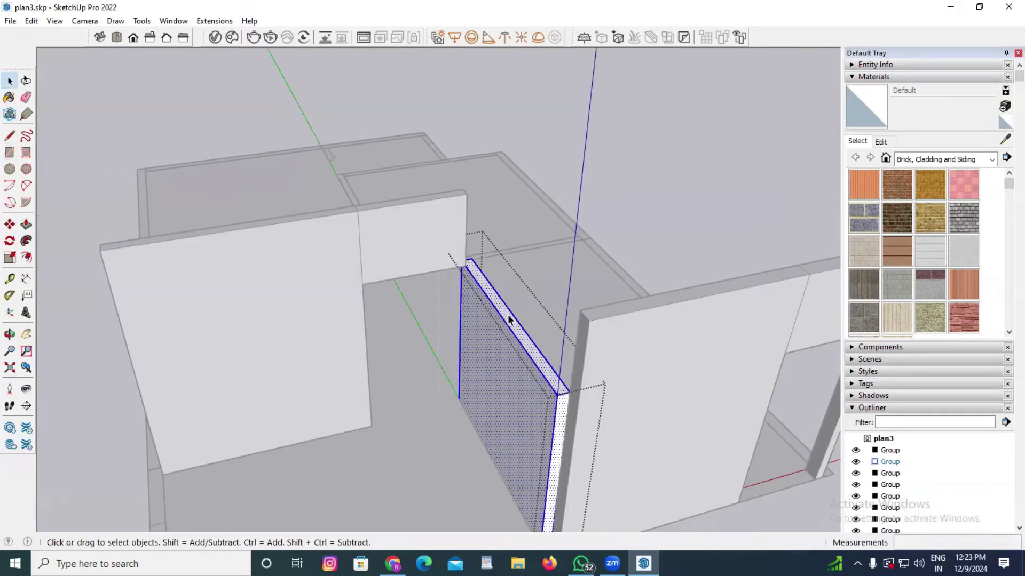
key(p)
double_click(507, 316)
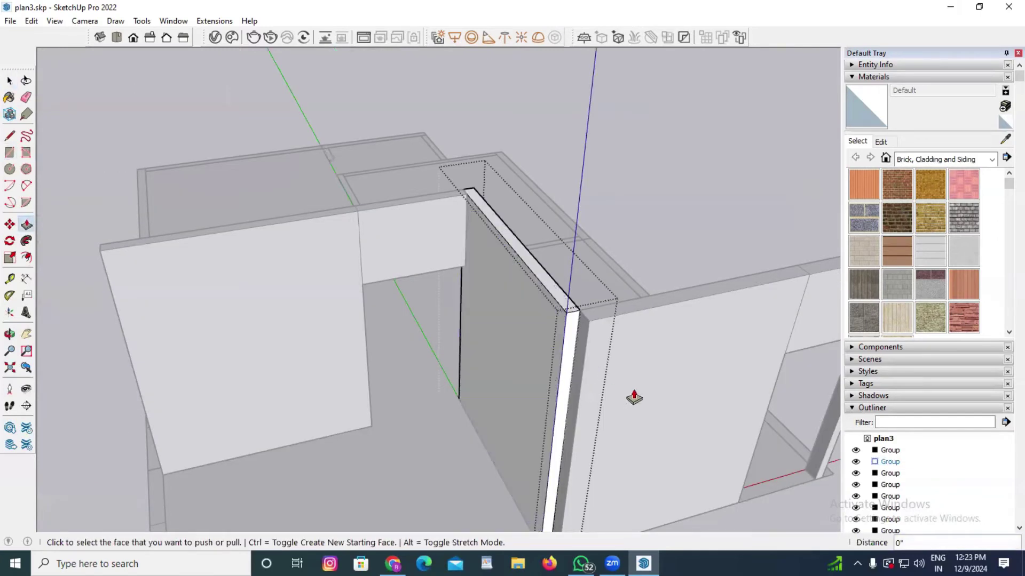
key(space)
click(633, 390)
Open the long outer side wall's group next to the doorway end and push/pull its face up 10'
scroll(457, 339, down, 1)
scroll(457, 341, down, 3)
click(10, 334)
drag(491, 340, 558, 338)
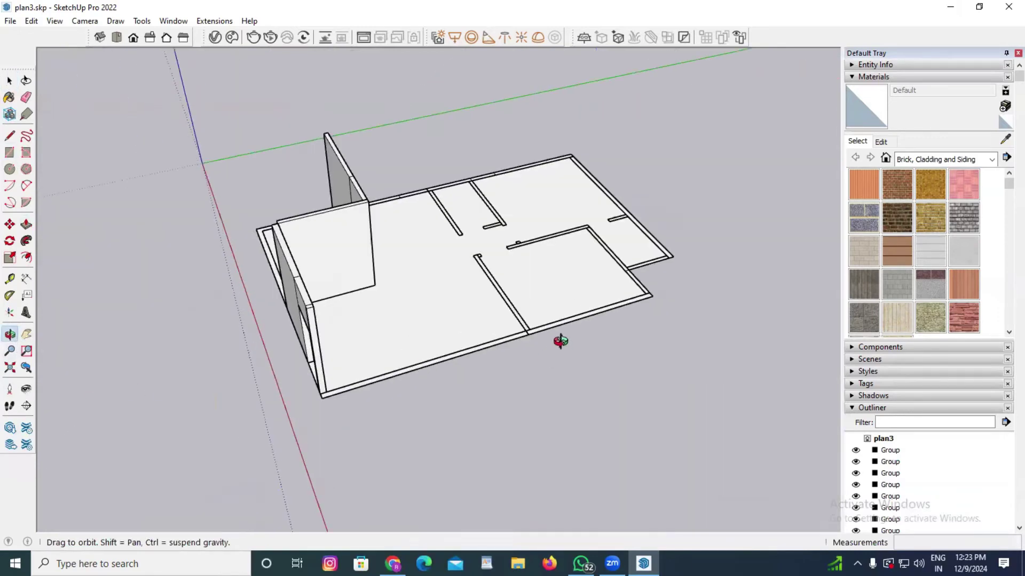
scroll(494, 334, up, 5)
key(space)
click(583, 312)
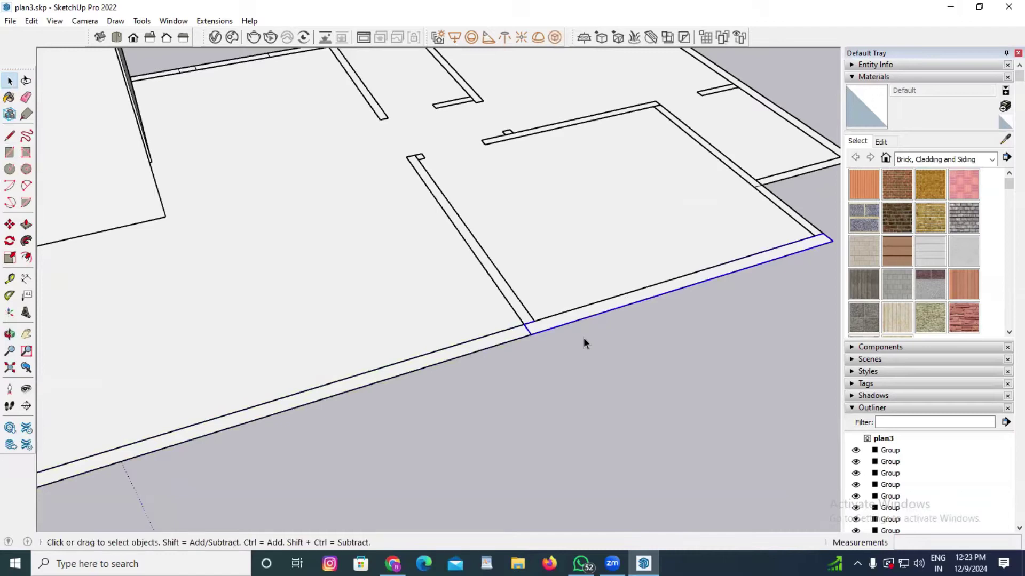
double_click(458, 356)
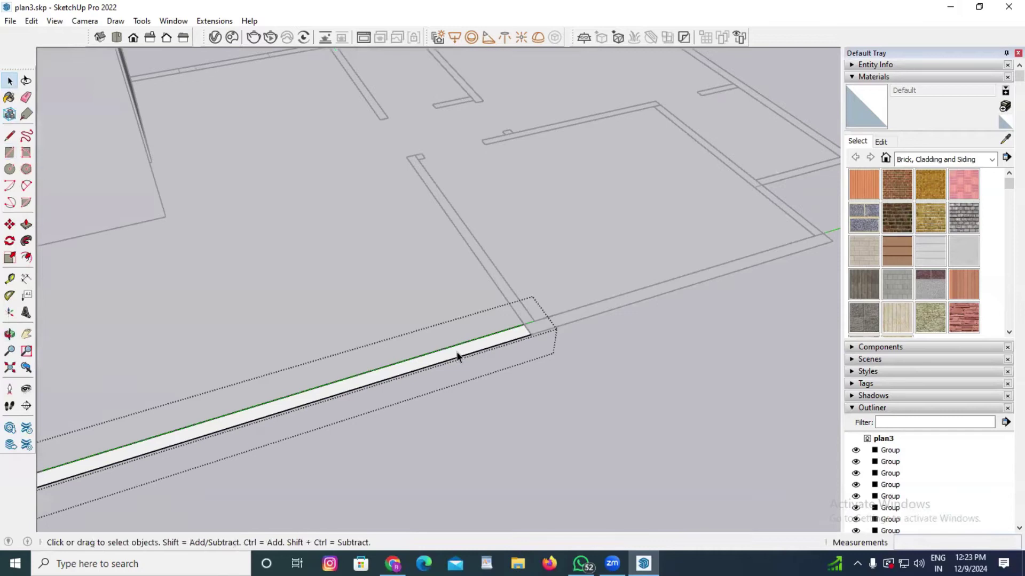
key(p)
click(457, 356)
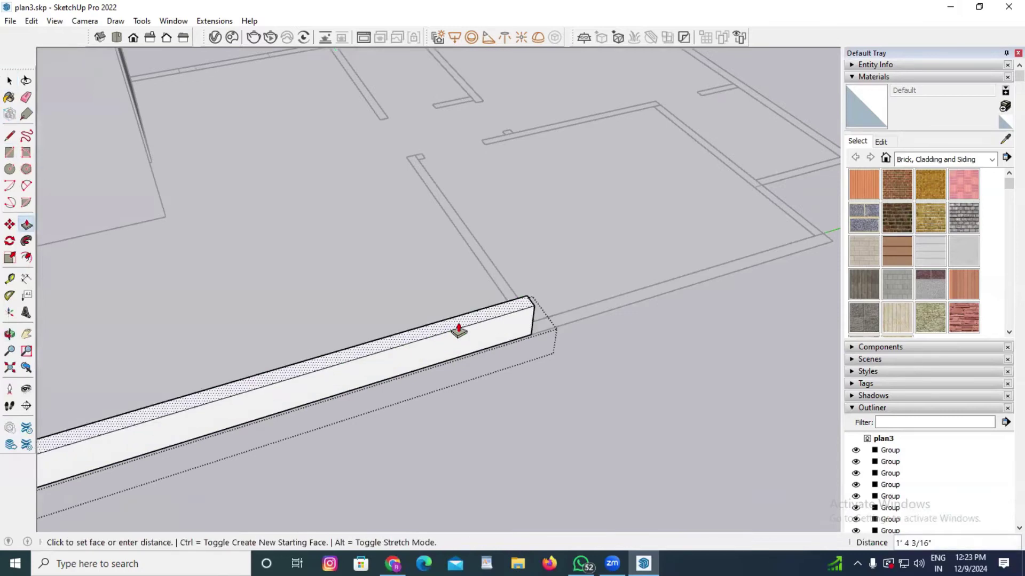
text(10)
key(Return)
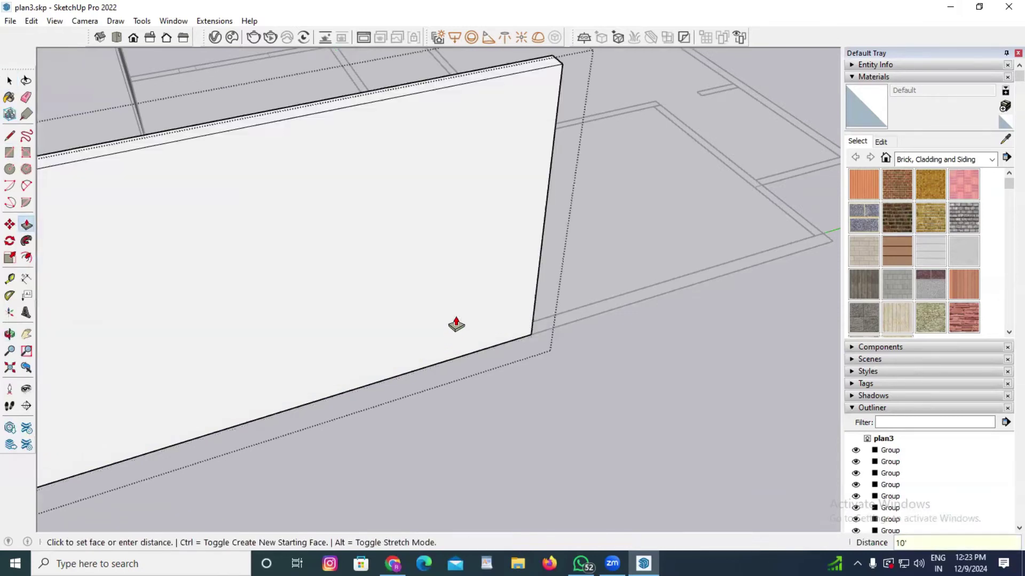
Open the remaining outer side wall segment's group, next to the raised one, and push/pull its face up 10'
key(space)
scroll(563, 318, up, 3)
click(568, 322)
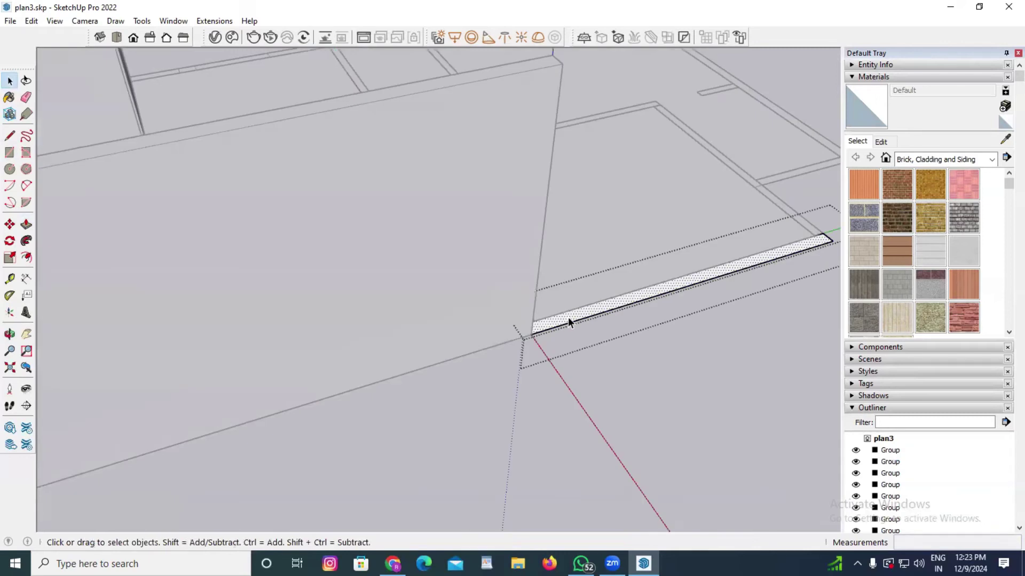
key(p)
drag(568, 321, 355, 366)
scroll(355, 366, down, 5)
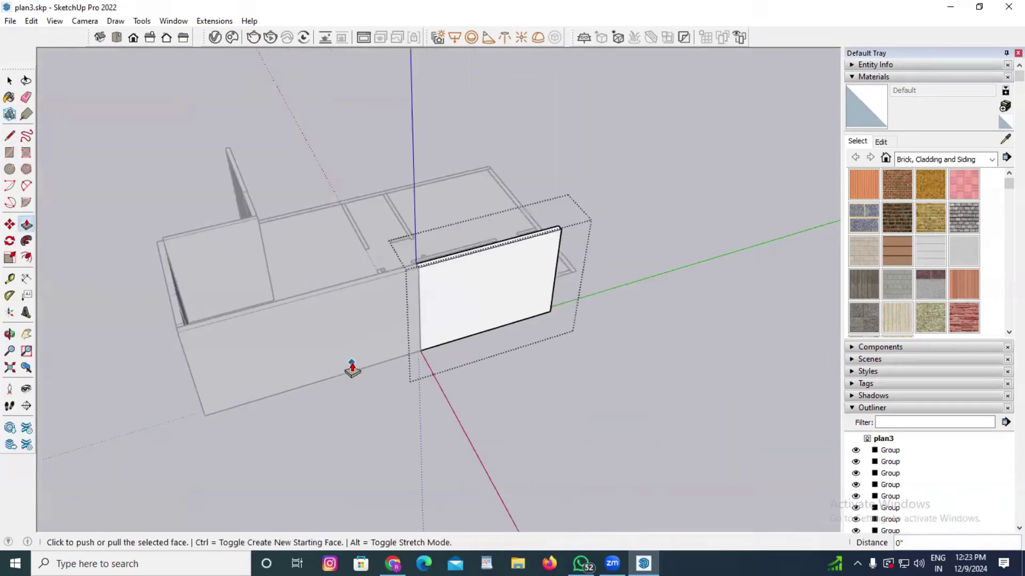
key(space)
Open the flat interior cross wall that ends beside the small stub and raise its face 10'
key(o)
drag(567, 215, 510, 228)
scroll(511, 229, up, 6)
key(space)
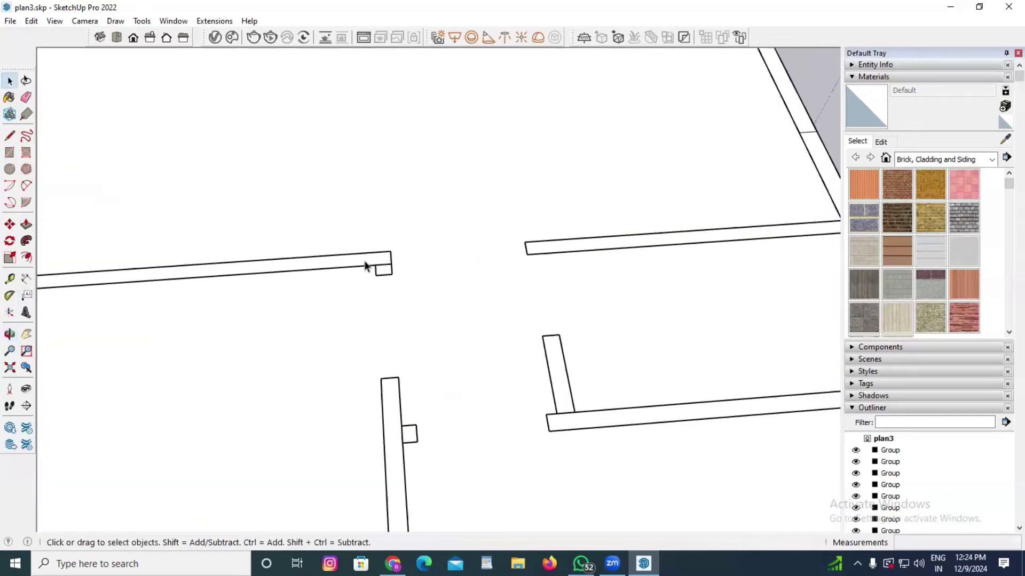
click(372, 267)
double_click(363, 265)
click(361, 270)
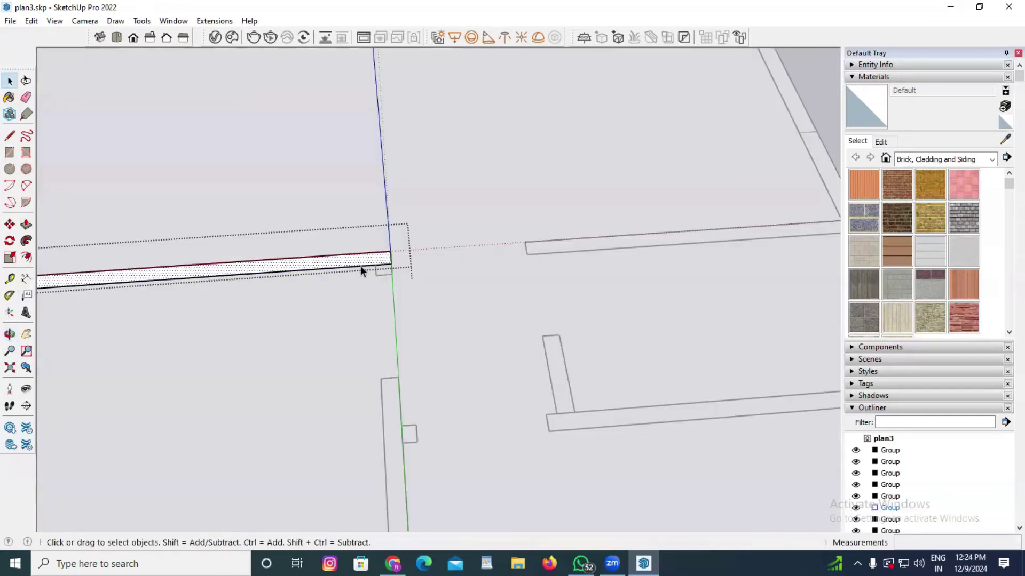
key(p)
double_click(361, 267)
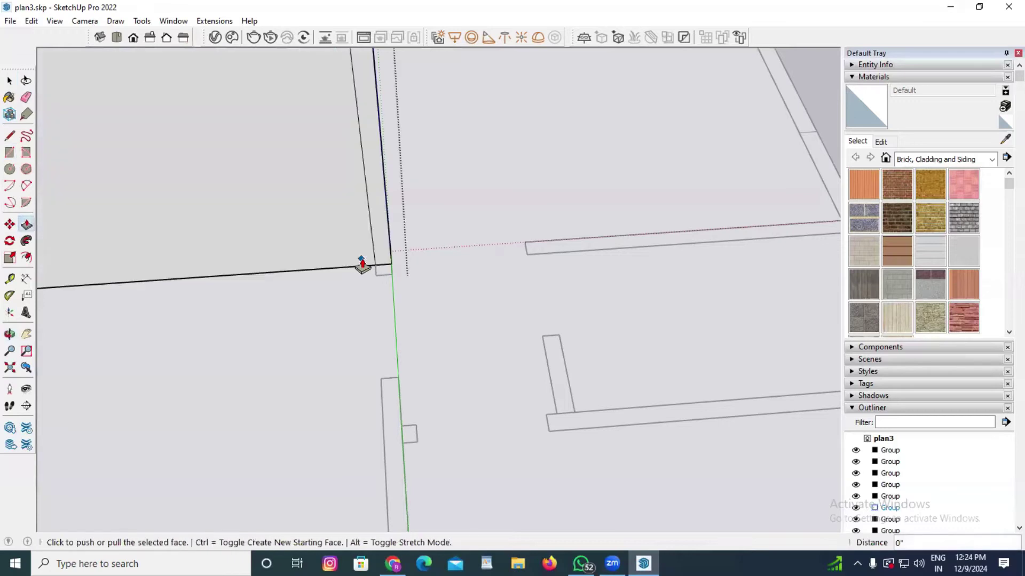
Open the cross wall on the opposite side of the passage and pull its face up 7'
key(space)
click(564, 248)
double_click(565, 248)
click(570, 250)
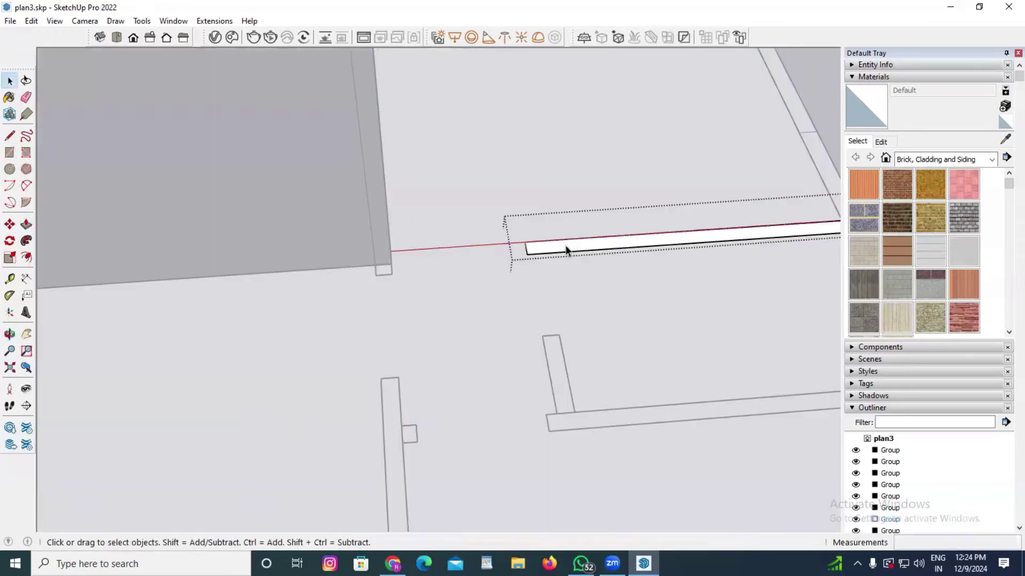
key(p)
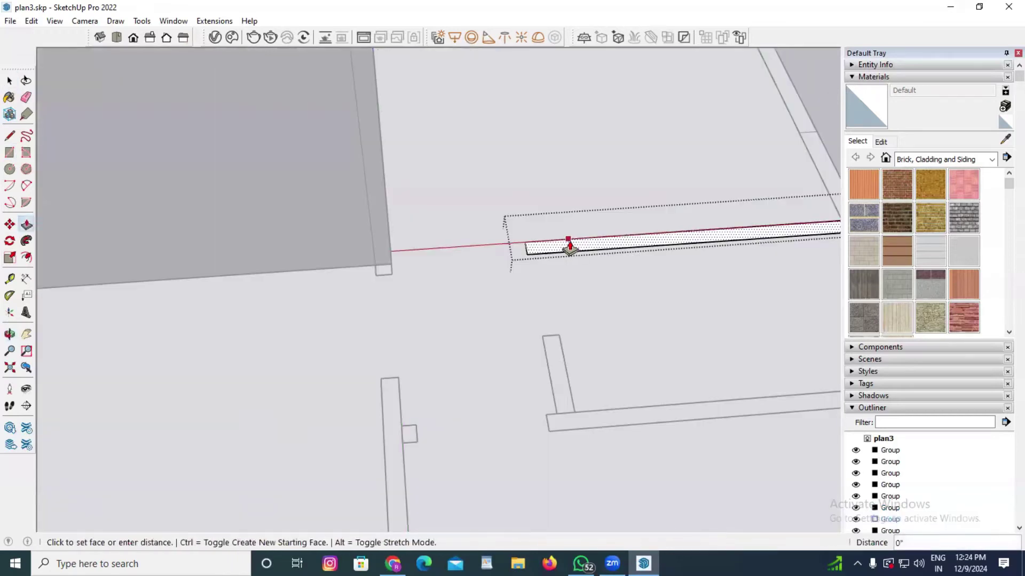
click(569, 249)
text(7')
key(Return)
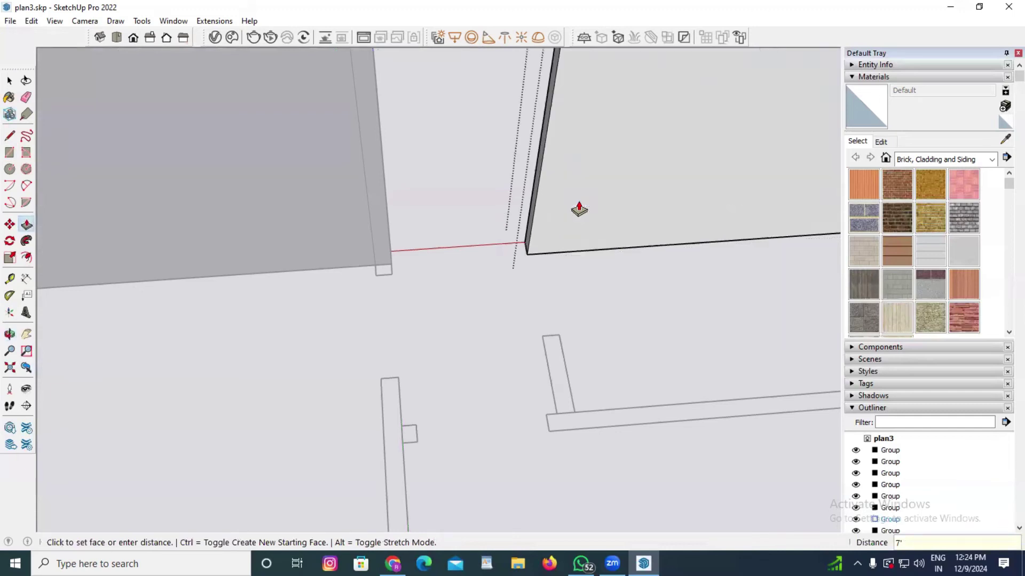
Open the short perpendicular wall in front of the 7' wall and raise its face by the same 7'
middle_drag(489, 222, 519, 273)
key(space)
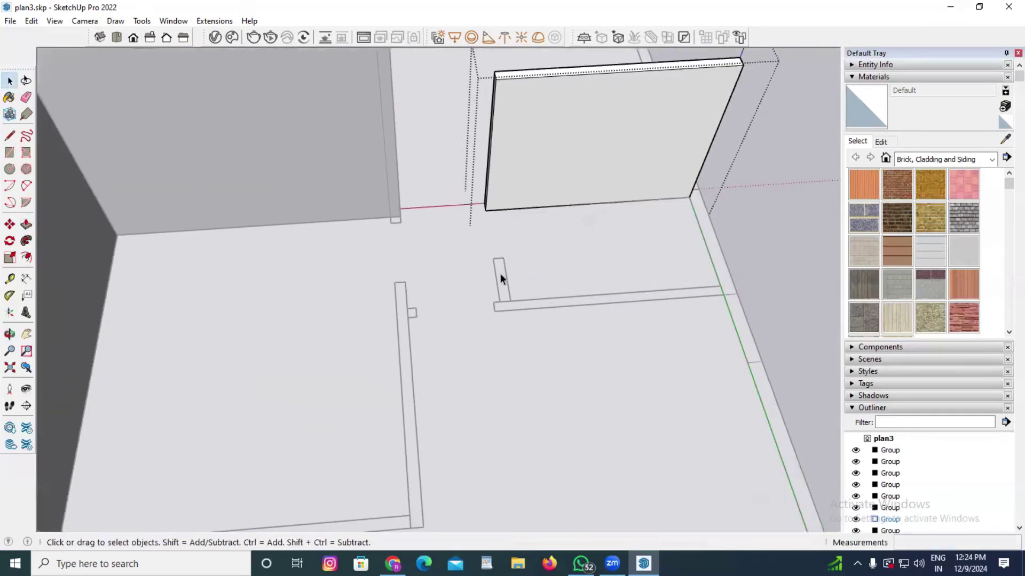
scroll(500, 273, up, 3)
double_click(497, 283)
click(498, 285)
key(p)
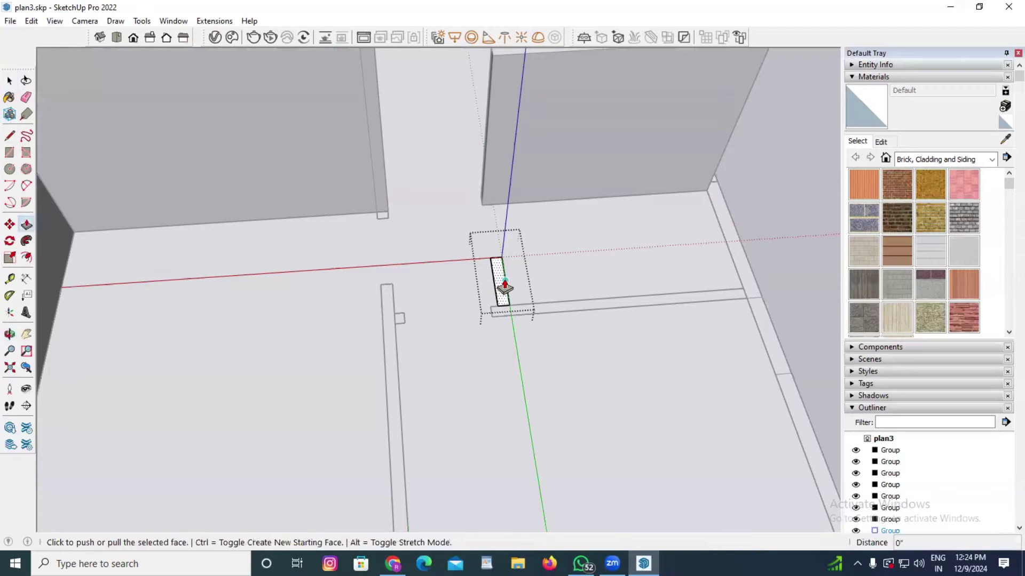
click(500, 288)
Draw a 2' 6" by 5" rectangle across the opening from the short wall's top end to the neighbouring cross wall
middle_drag(499, 293, 507, 225)
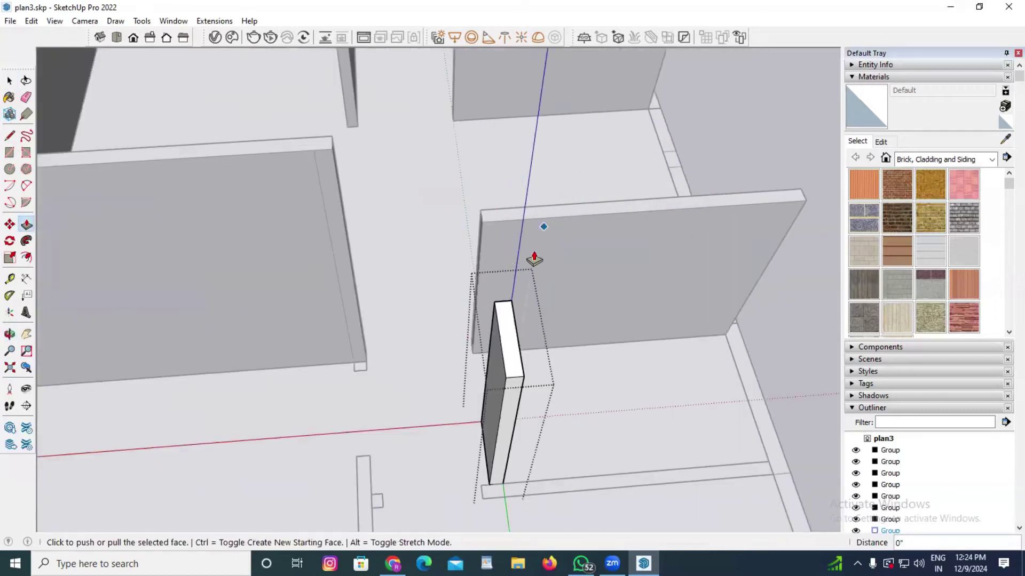
click(10, 152)
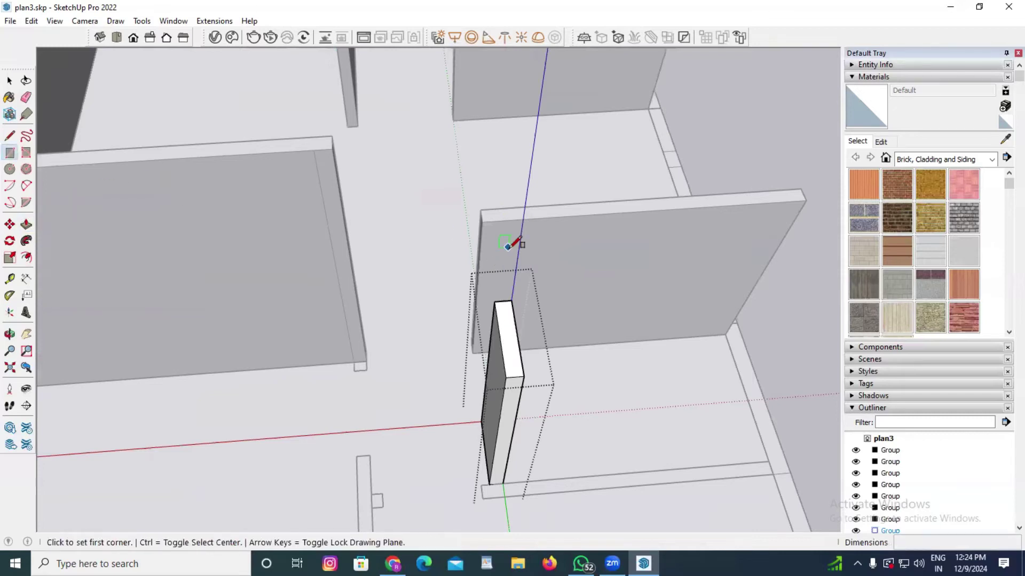
click(511, 301)
click(483, 222)
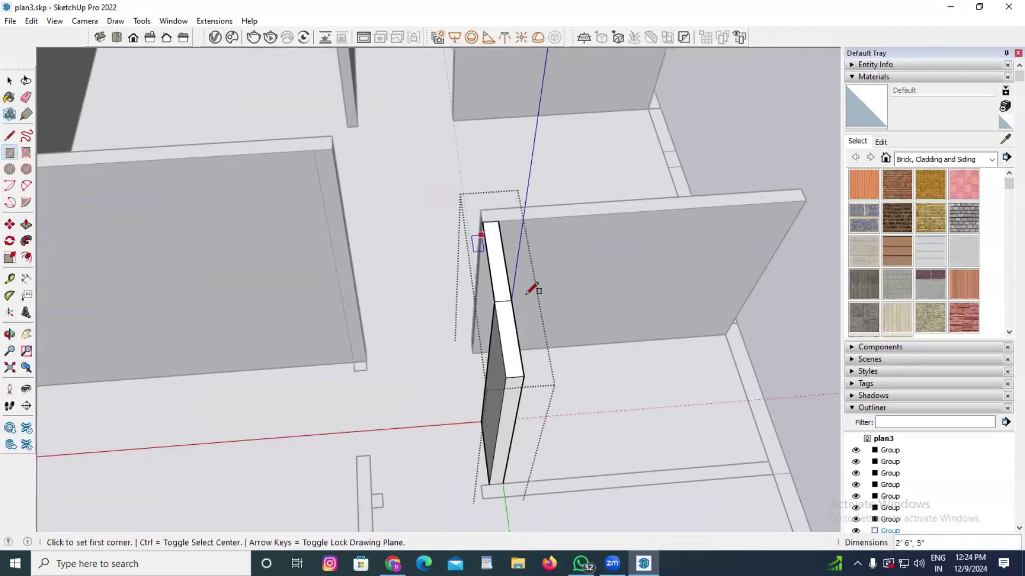
Pull the short wall's top face and the rectangle over the opening up 3'
key(p)
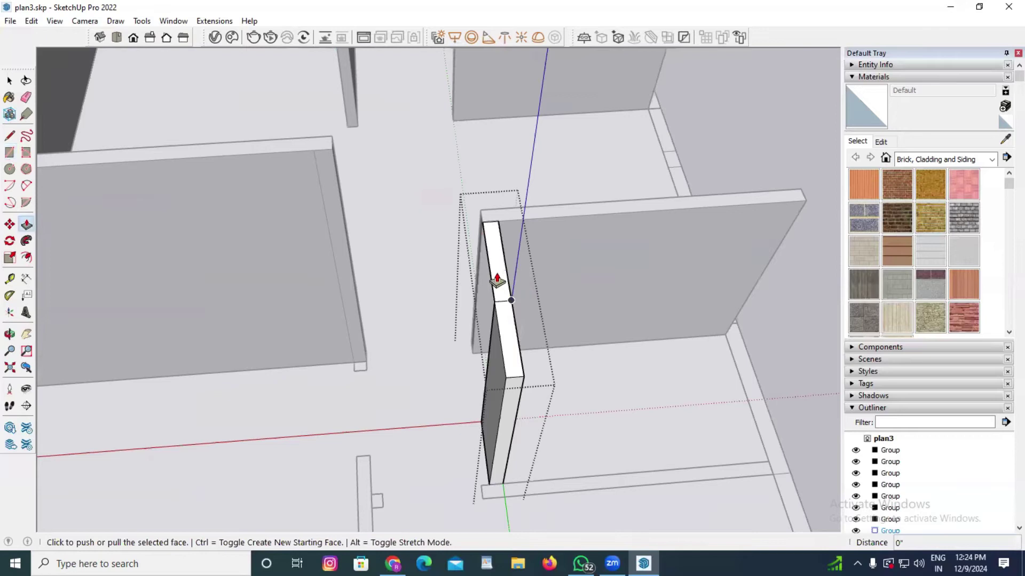
key(space)
click(510, 347)
key(p)
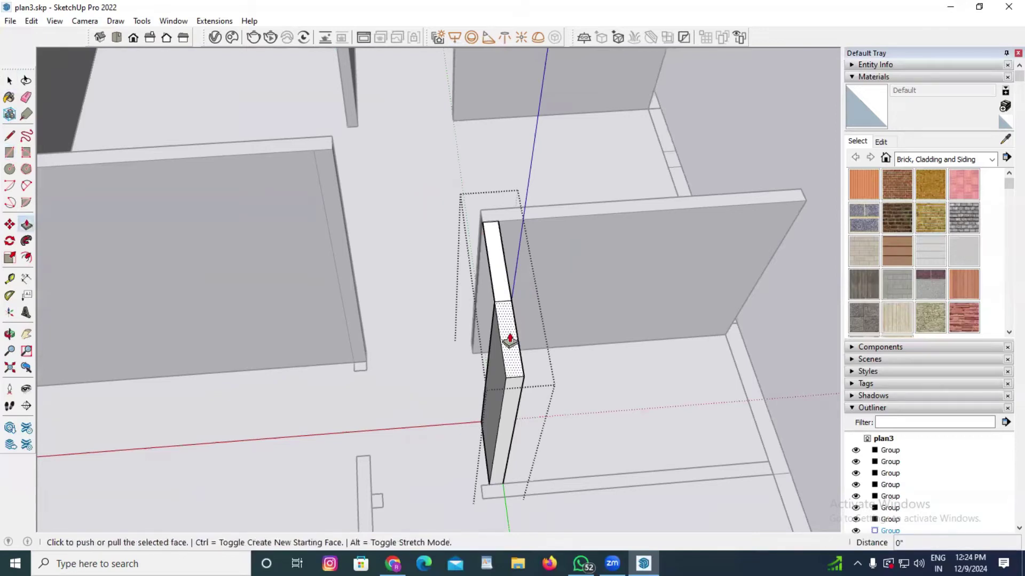
click(508, 343)
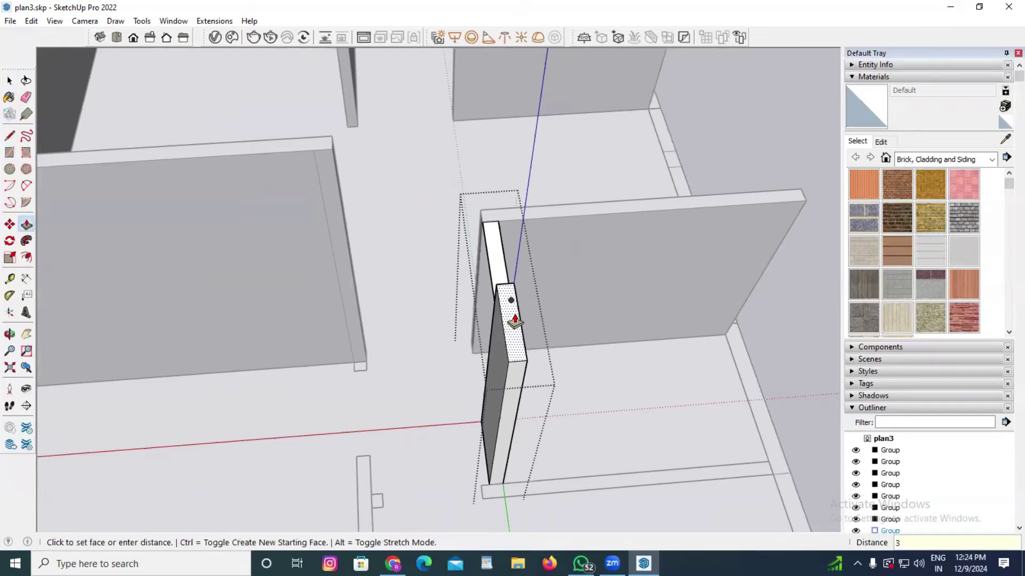
key(Return)
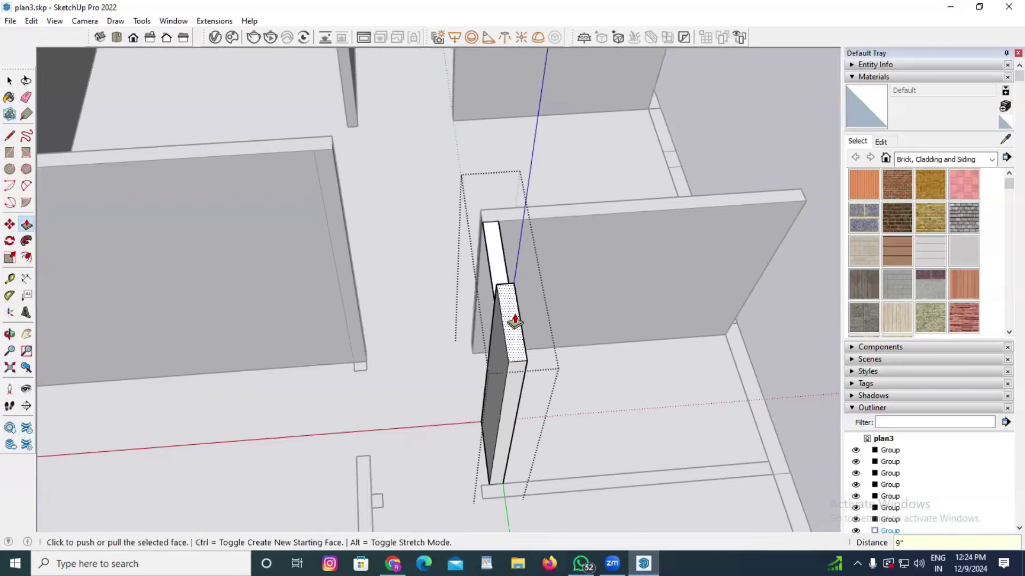
click(506, 335)
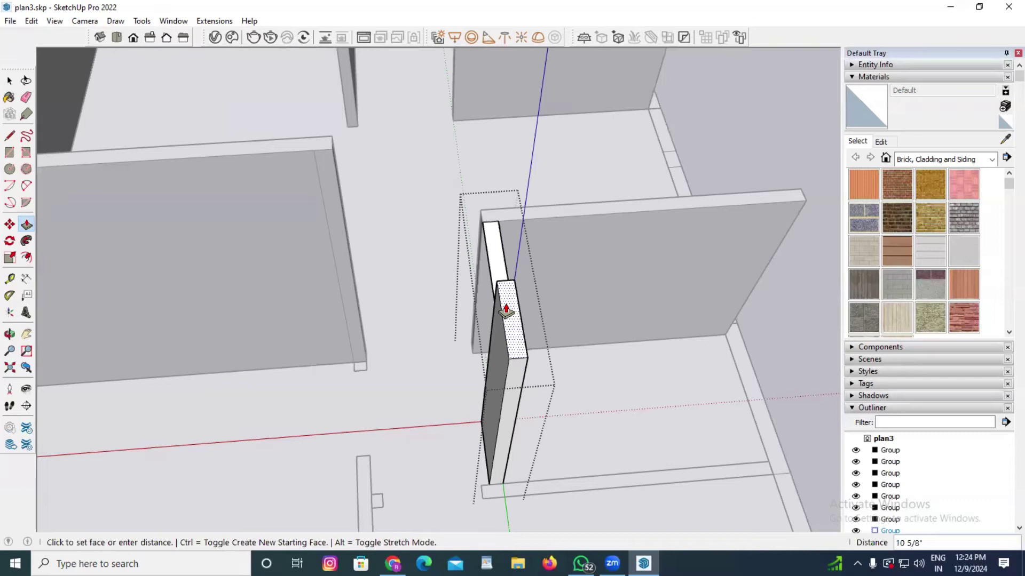
text(3')
key(Return)
double_click(488, 252)
Open the adjoining 7' cross wall's group, raise its top face another 3', and leave the group
key(space)
double_click(585, 208)
click(584, 208)
key(p)
double_click(585, 210)
scroll(545, 180, down, 6)
key(space)
click(597, 315)
Open the group of the cross wall at the short wall's other end and pull its wall face and small stub up 7'
scroll(597, 315, up, 3)
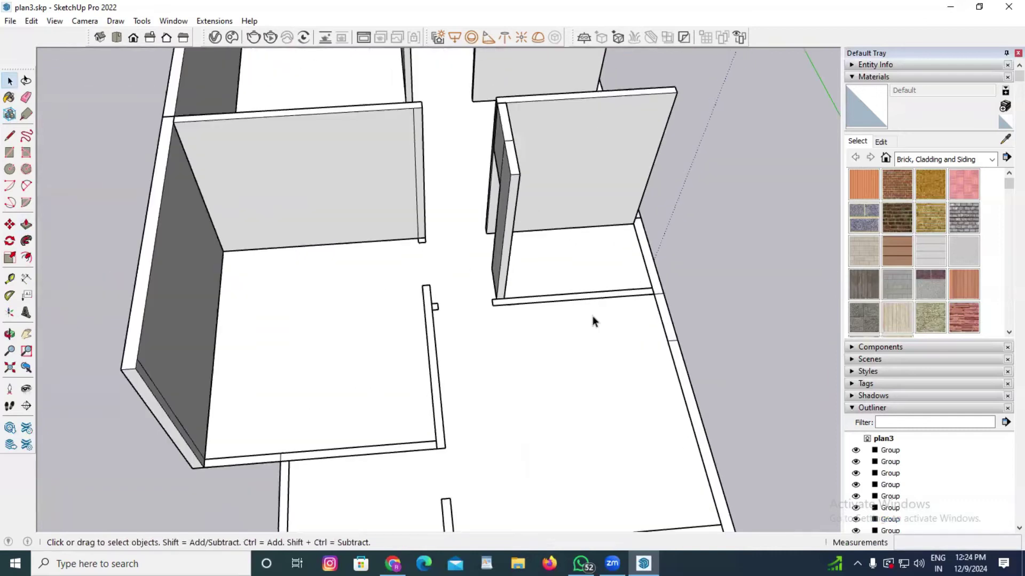
scroll(561, 307, up, 2)
click(516, 300)
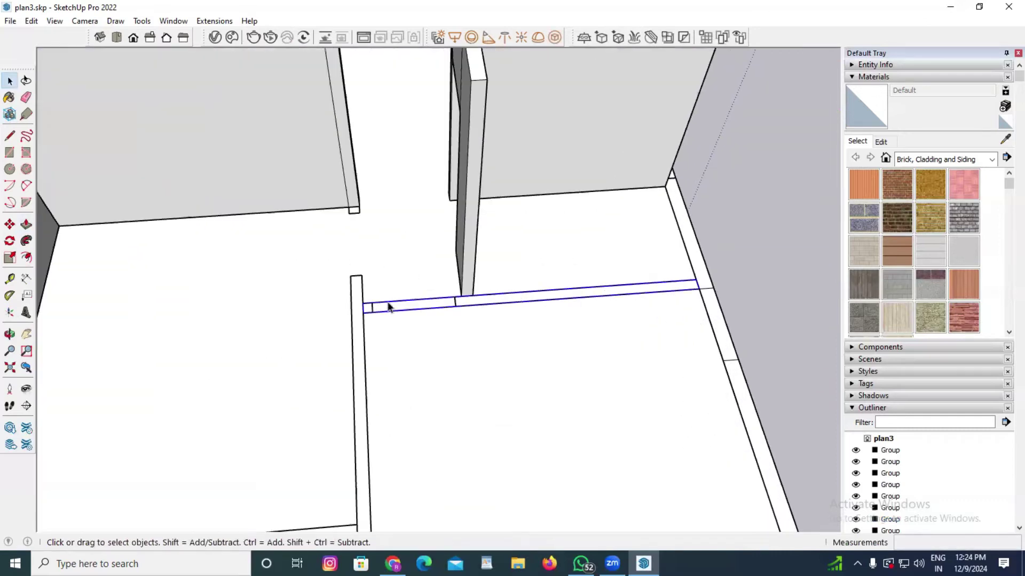
double_click(475, 302)
key(p)
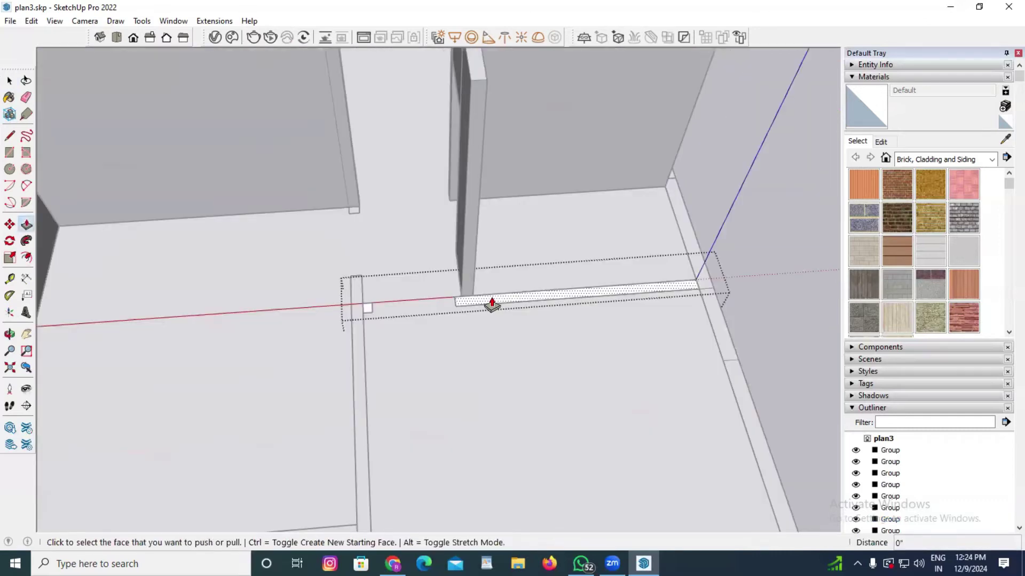
click(486, 302)
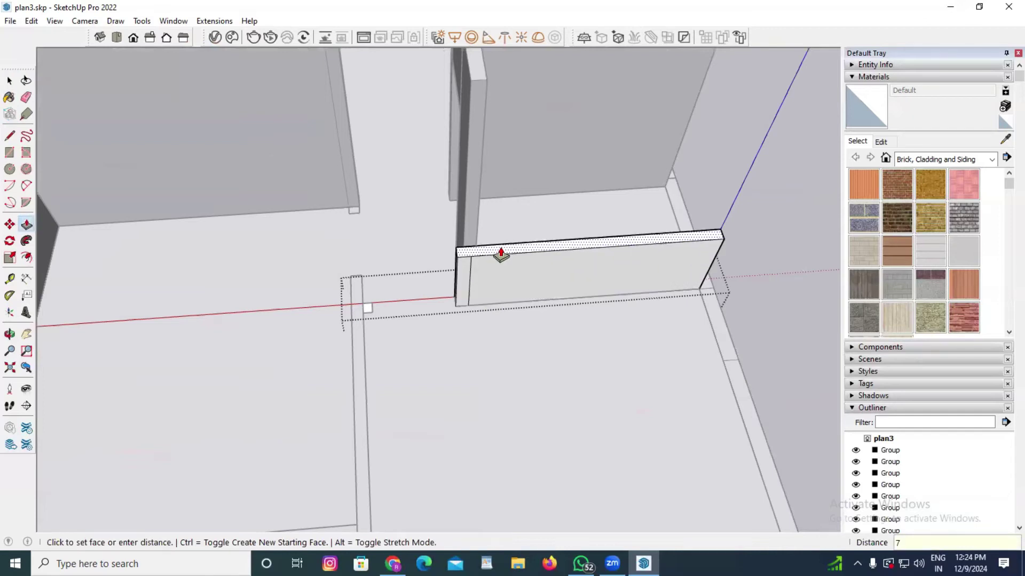
text(7')
key(Return)
scroll(325, 326, up, 3)
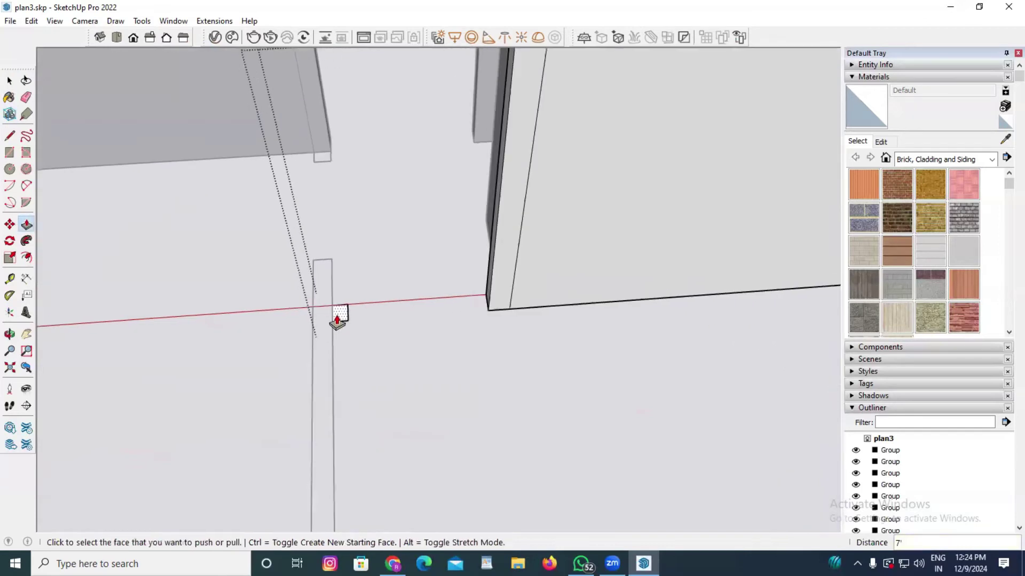
scroll(339, 320, down, 8)
Draw a 3' by 5" rectangle across the door opening between the tops of the stub and the cross wall
scroll(437, 257, up, 3)
key(r)
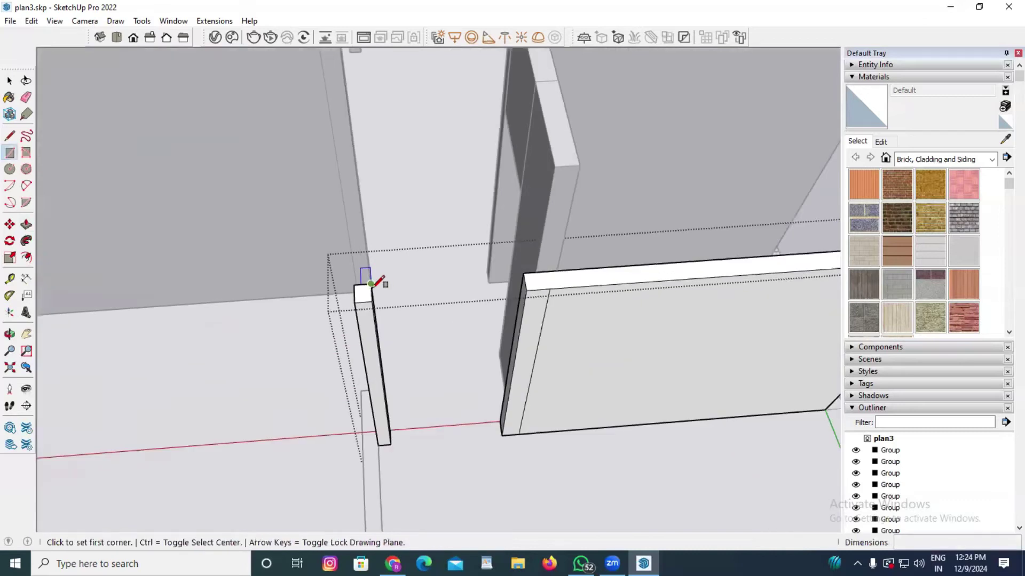
click(371, 283)
click(527, 289)
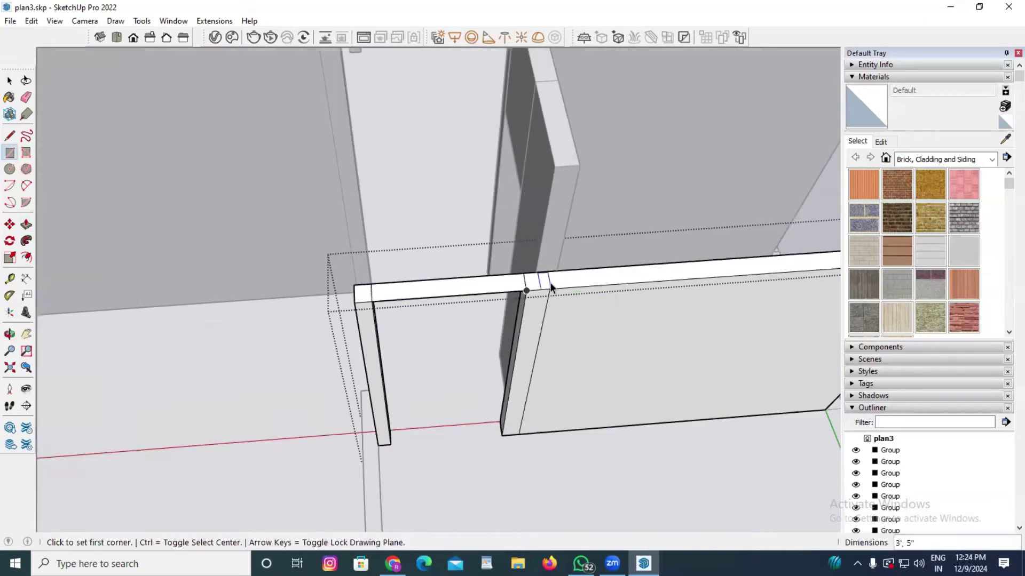
Pull the tops of the cross wall, the rectangle over the door opening and the stub up 3'
key(space)
click(551, 287)
key(p)
click(551, 282)
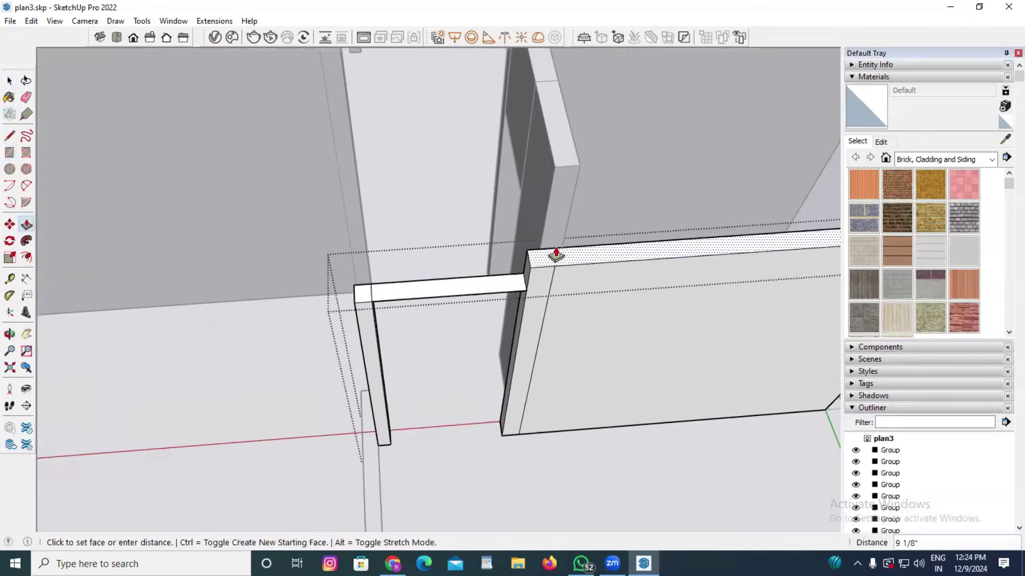
text(3')
key(Return)
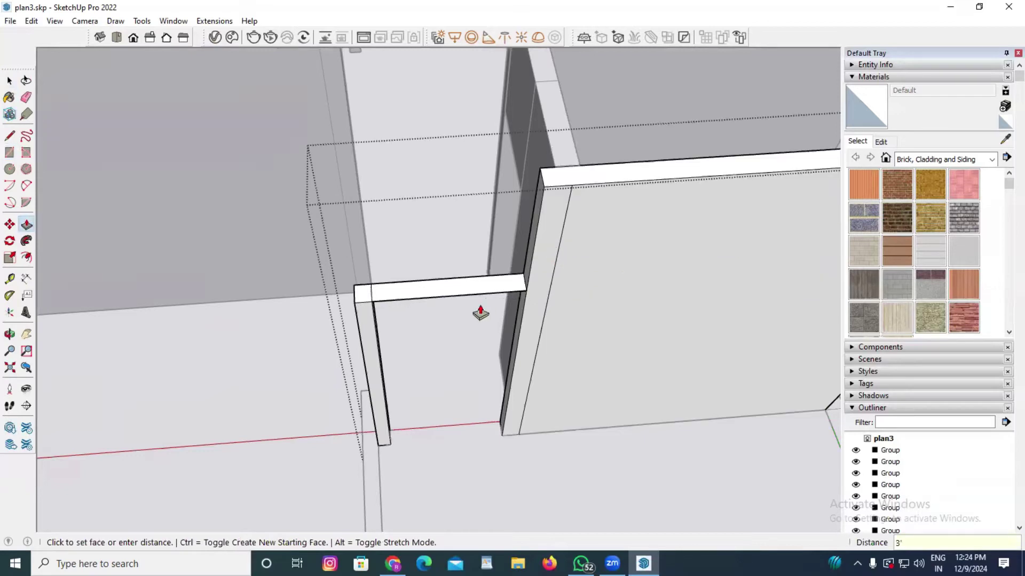
double_click(475, 290)
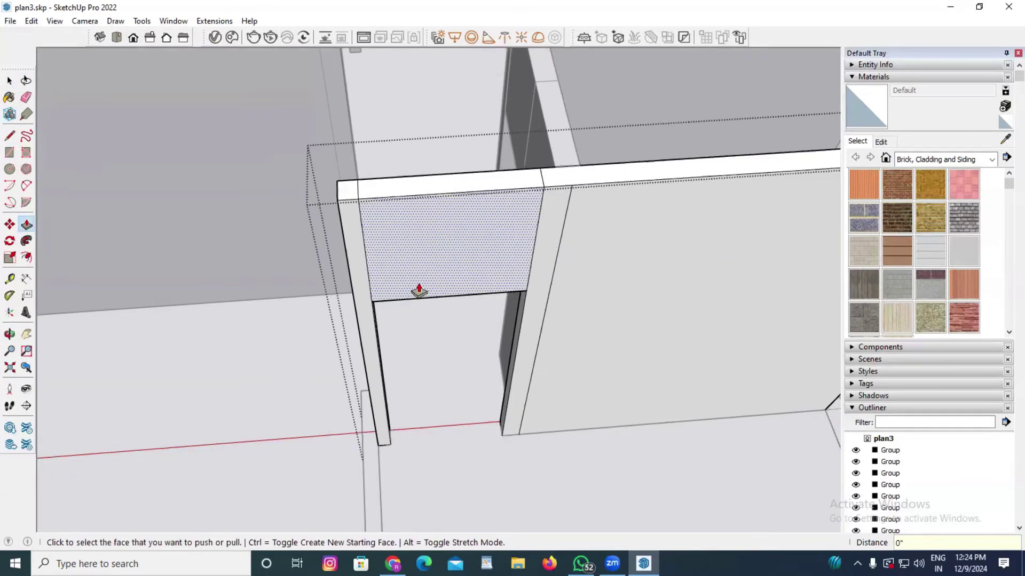
middle_drag(414, 297, 427, 272)
key(space)
Open the long partition's group beside the new doorway and raise the partition and its detached stub 7'
scroll(558, 272, down, 5)
scroll(479, 347, up, 10)
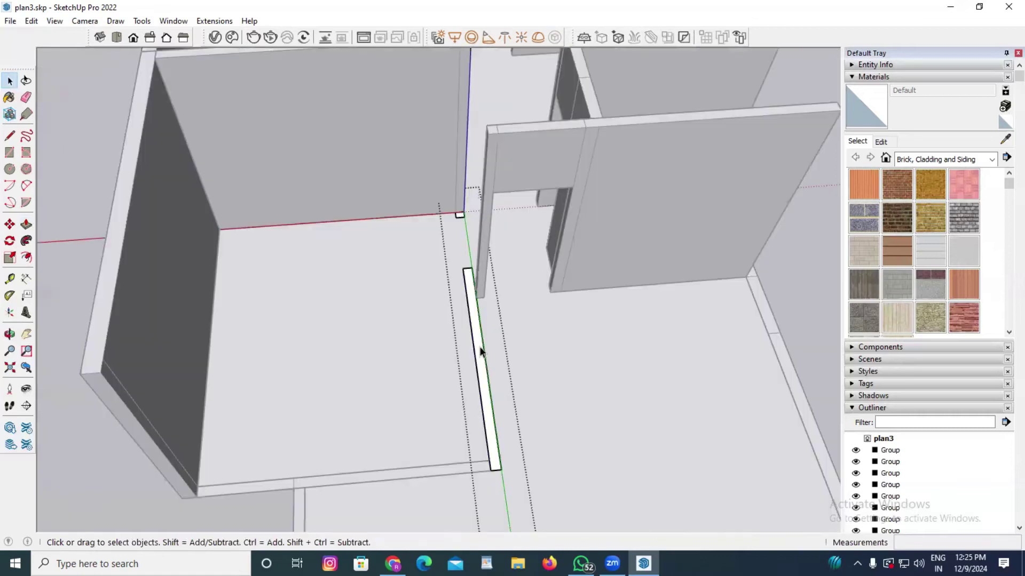
click(480, 346)
key(p)
click(478, 323)
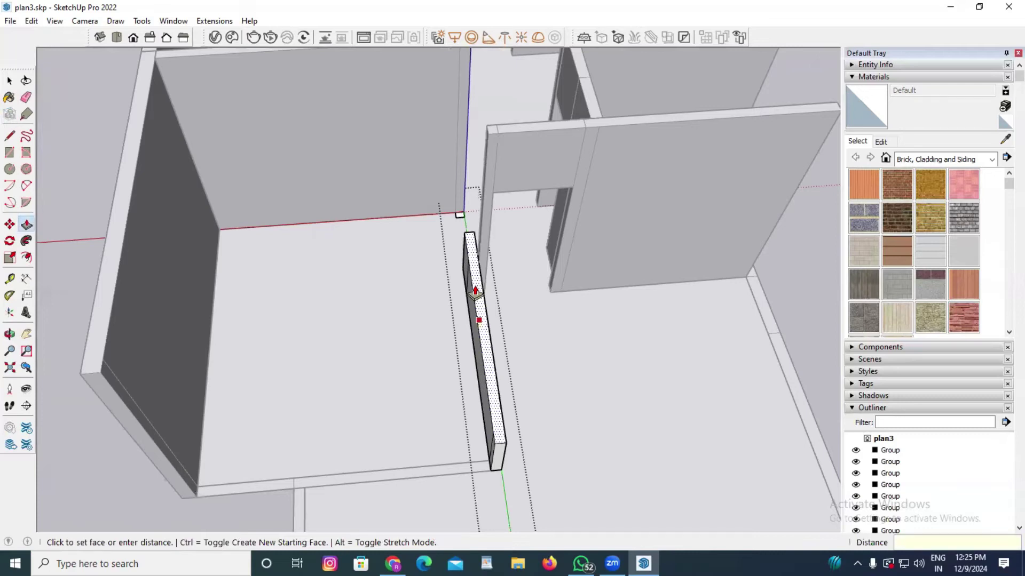
click(456, 223)
scroll(461, 227, up, 3)
scroll(491, 213, down, 5)
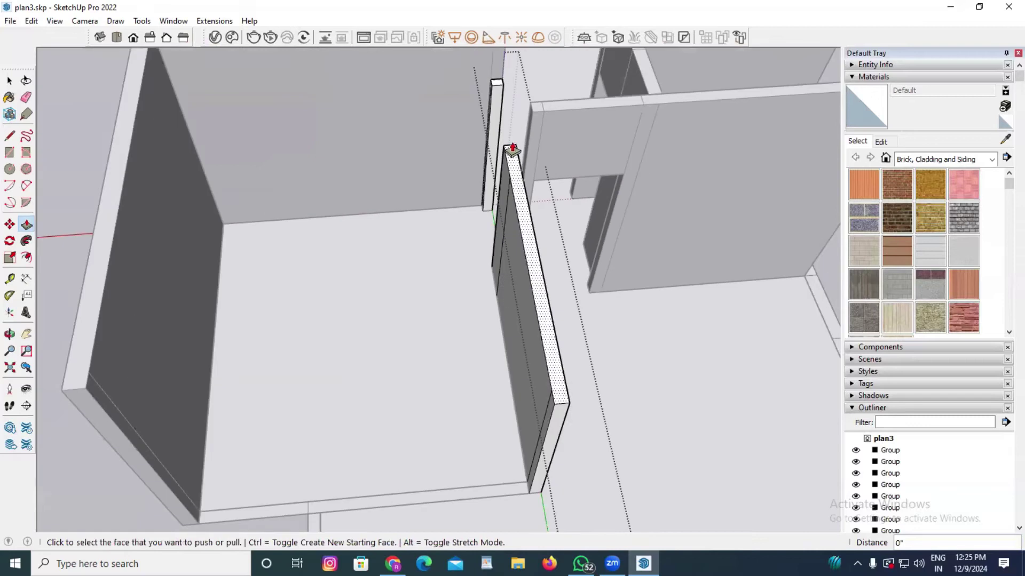
Draw a rectangle bridging the opening between the stub's top and the partition's top end
key(r)
scroll(512, 91, up, 5)
click(488, 78)
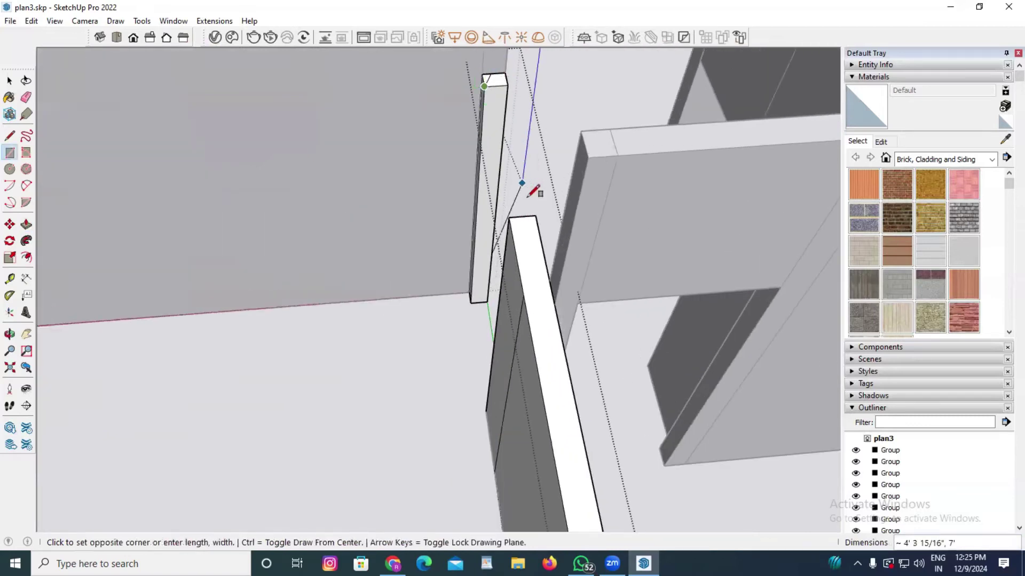
click(536, 213)
Pull the top face of the partition's detached stub up 3'
key(space)
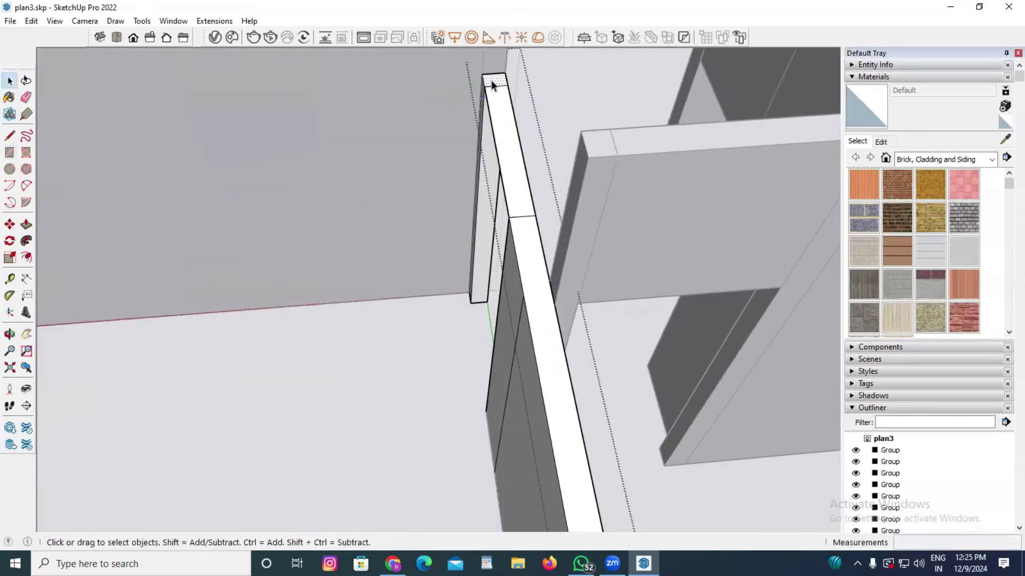
key(p)
click(492, 83)
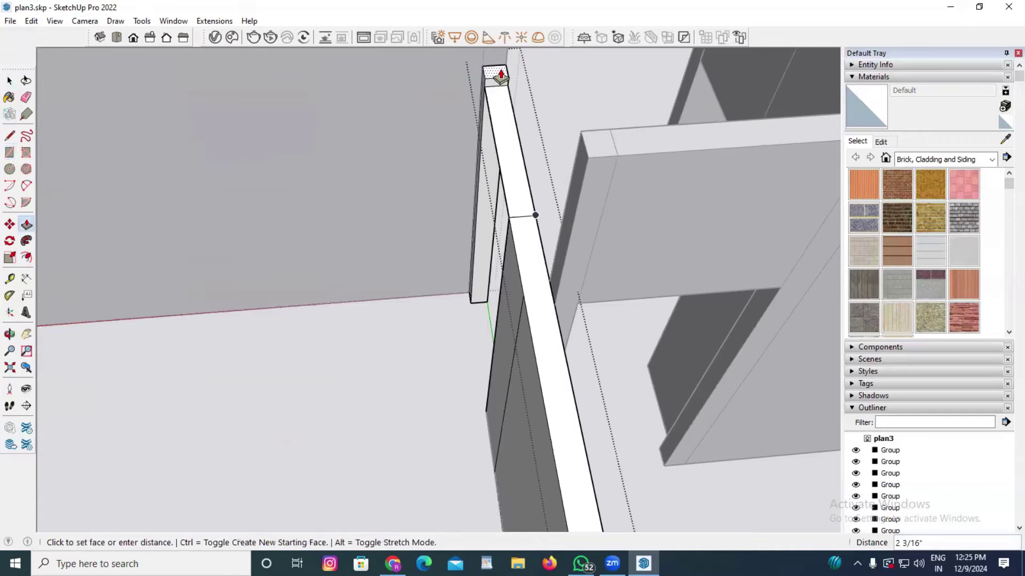
text(3')
key(Return)
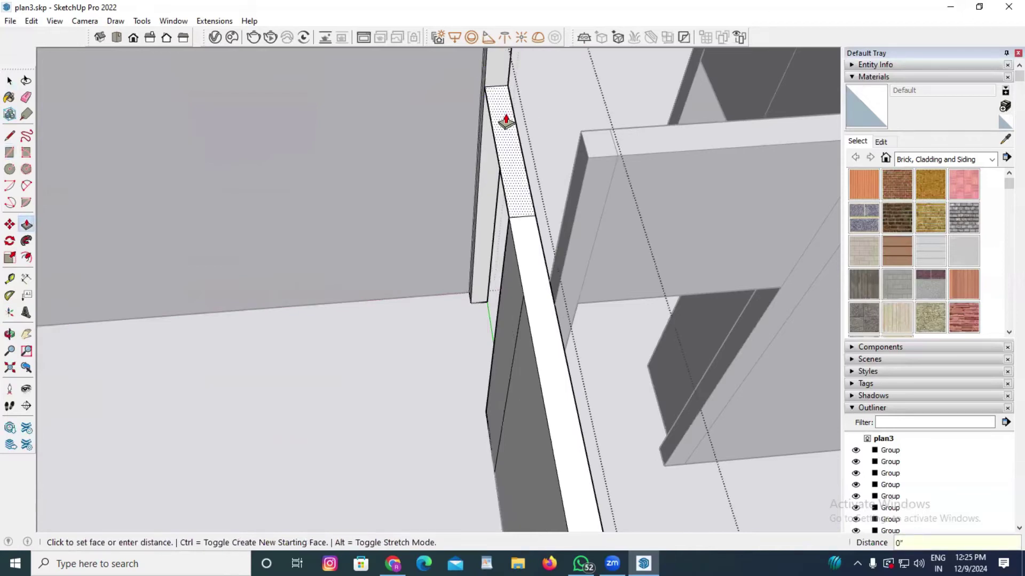
Raise the small wall stub beyond the long partition's free end to the height of the opening beside it
scroll(506, 122, down, 10)
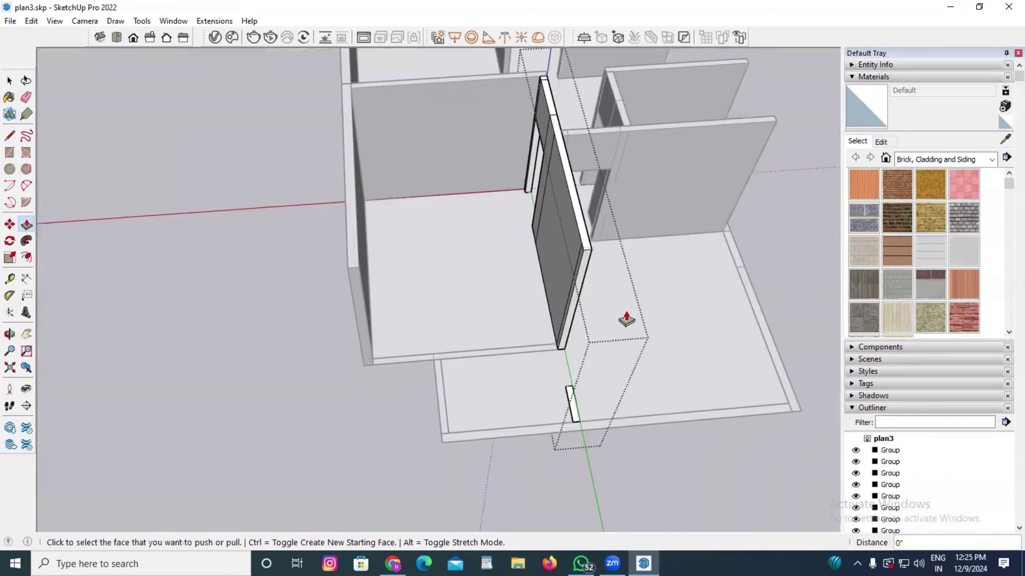
scroll(626, 320, up, 3)
key(space)
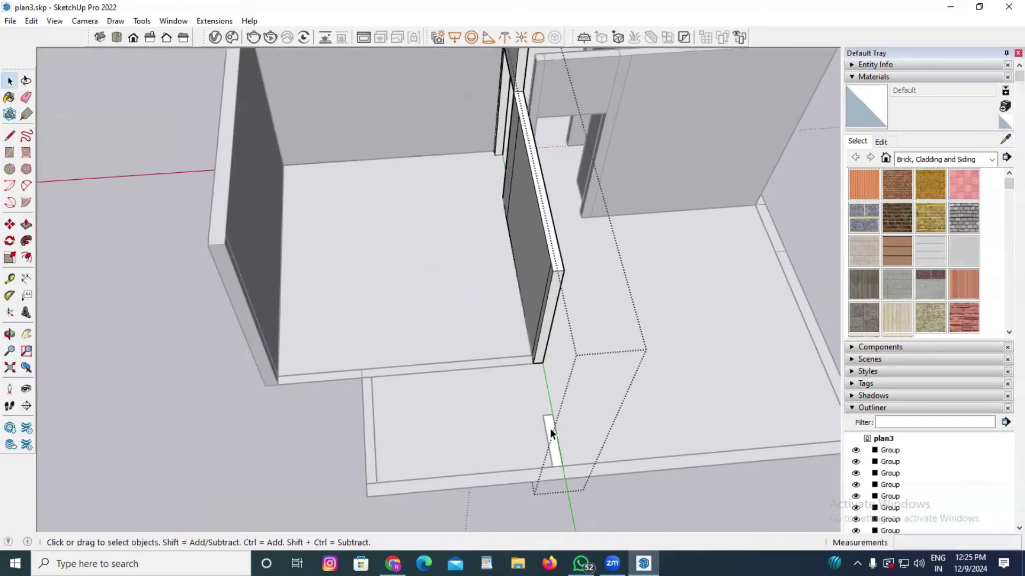
key(p)
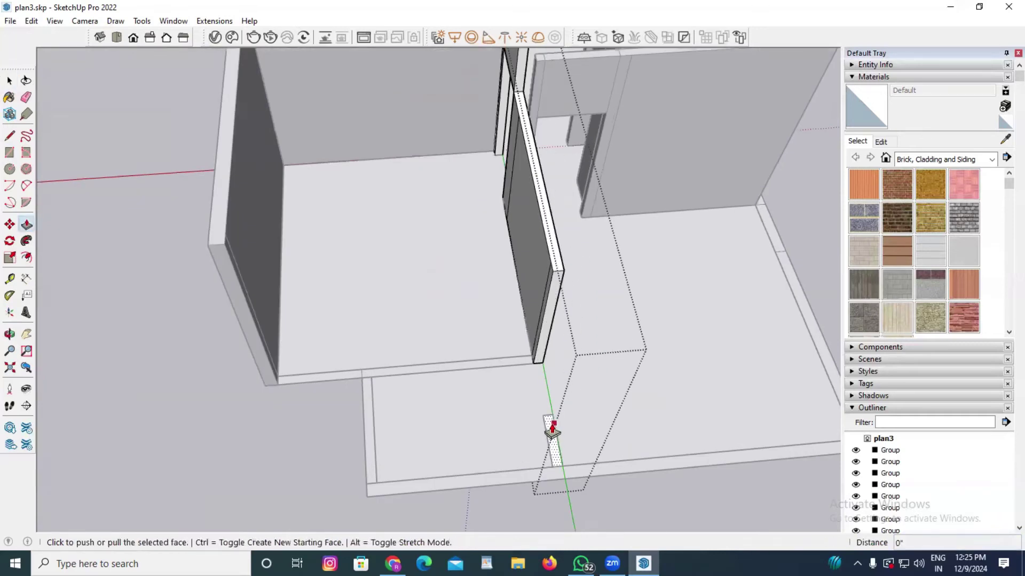
click(553, 427)
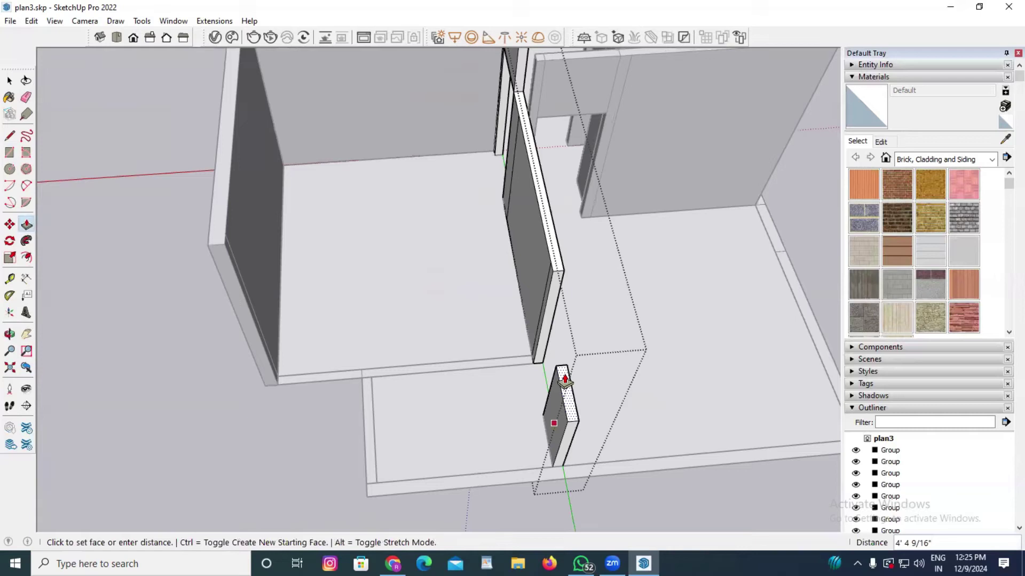
click(565, 380)
Draw a rectangle bridging the door opening between the partition's end and the top of the small stub
key(r)
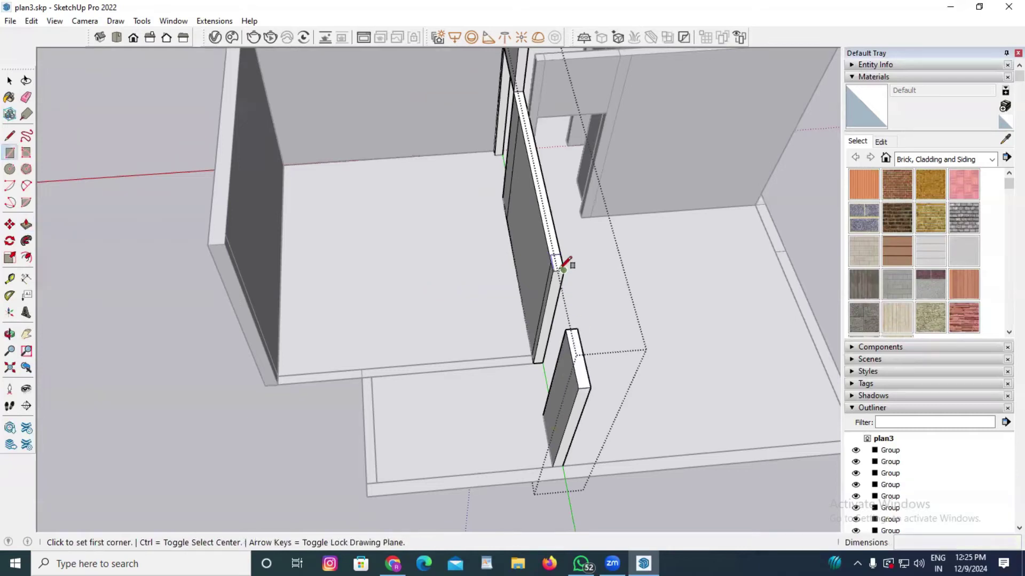
click(553, 270)
click(577, 328)
Pull the tops of the partition, the bridging rectangle and the end stub up 3', then close the group
key(p)
click(540, 187)
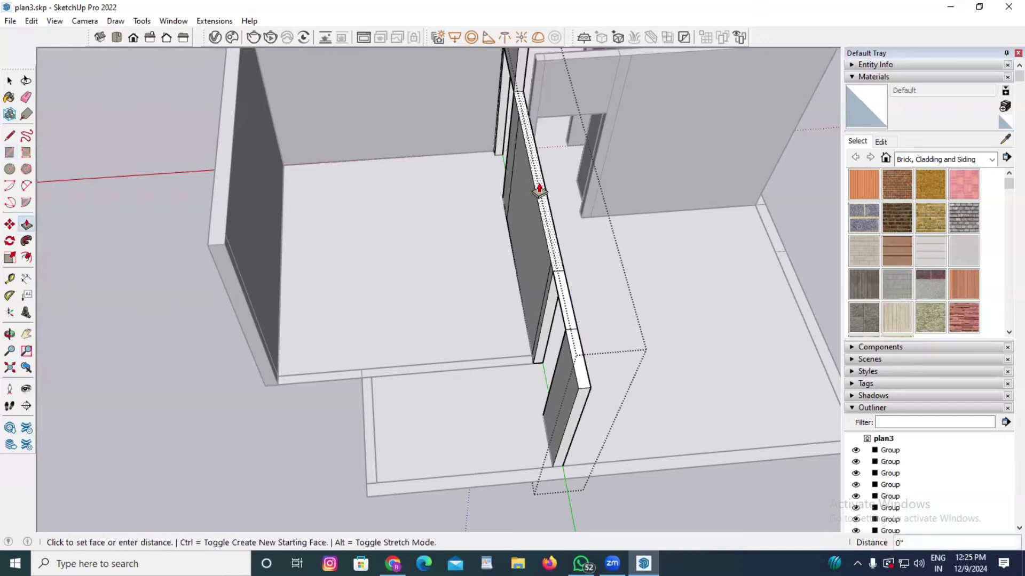
click(543, 165)
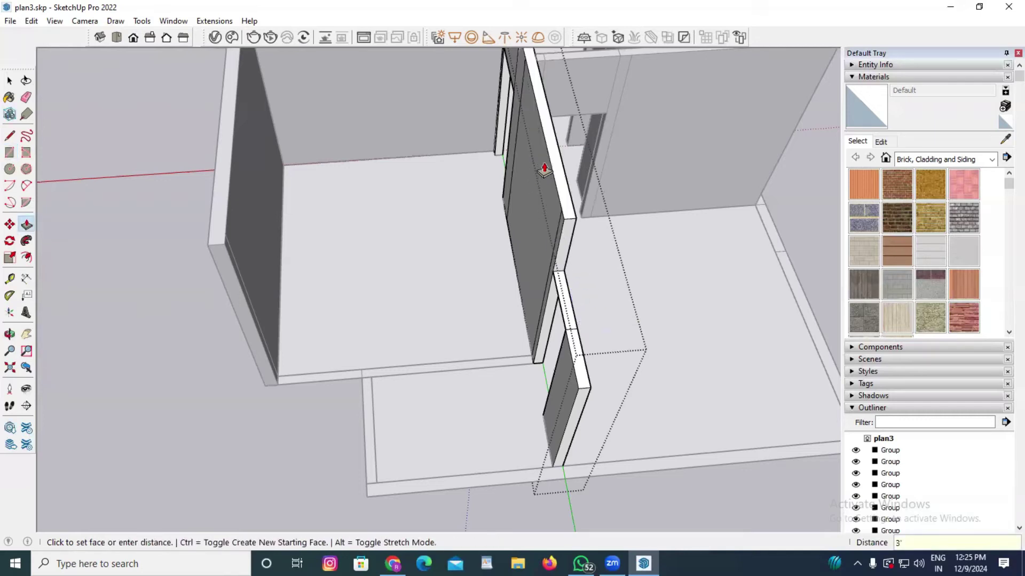
click(563, 302)
click(570, 327)
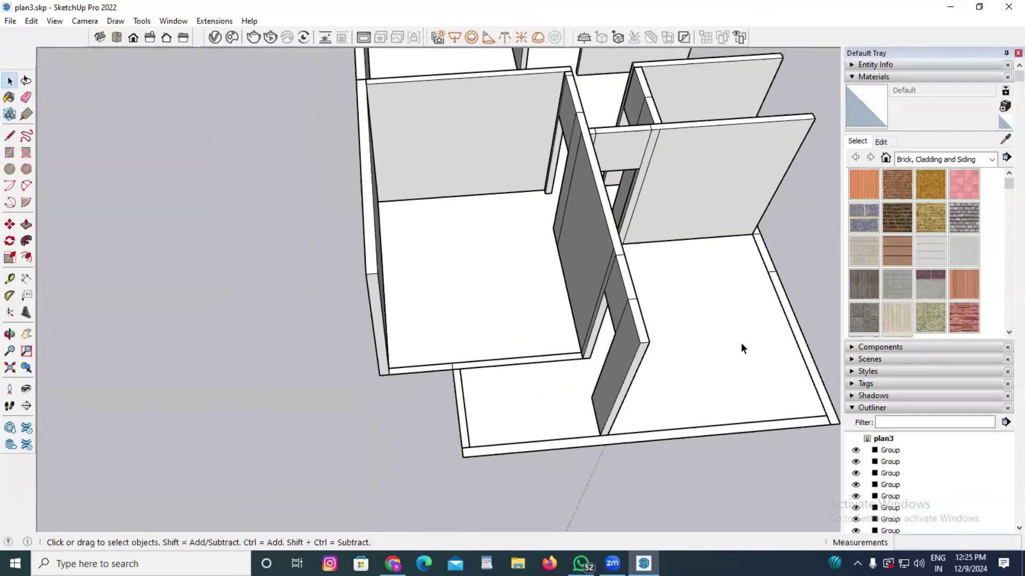
Open the flat wall group along the large room's open side and raise its longer segment 10'
scroll(741, 348, down, 3)
scroll(600, 378, up, 6)
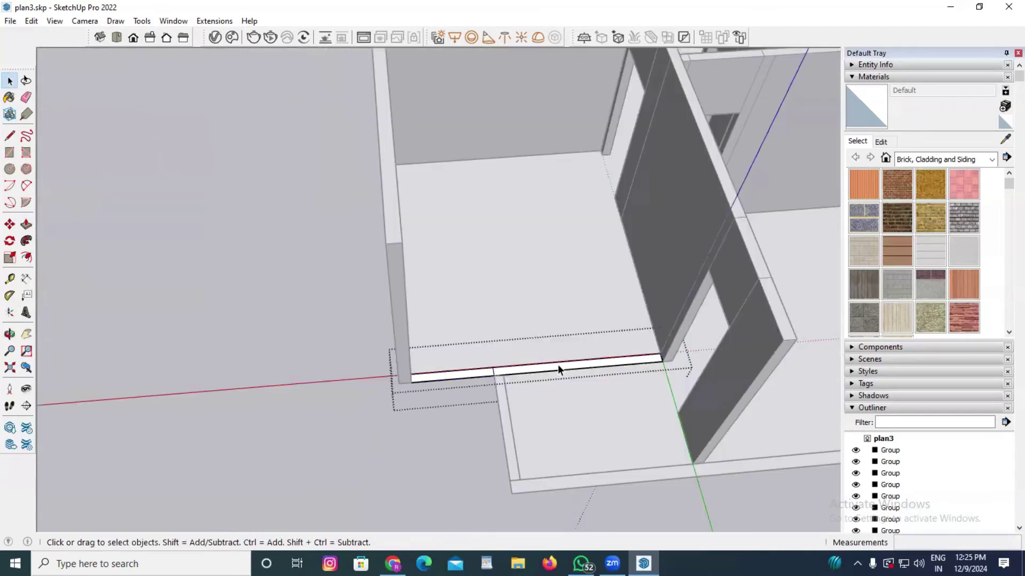
click(556, 370)
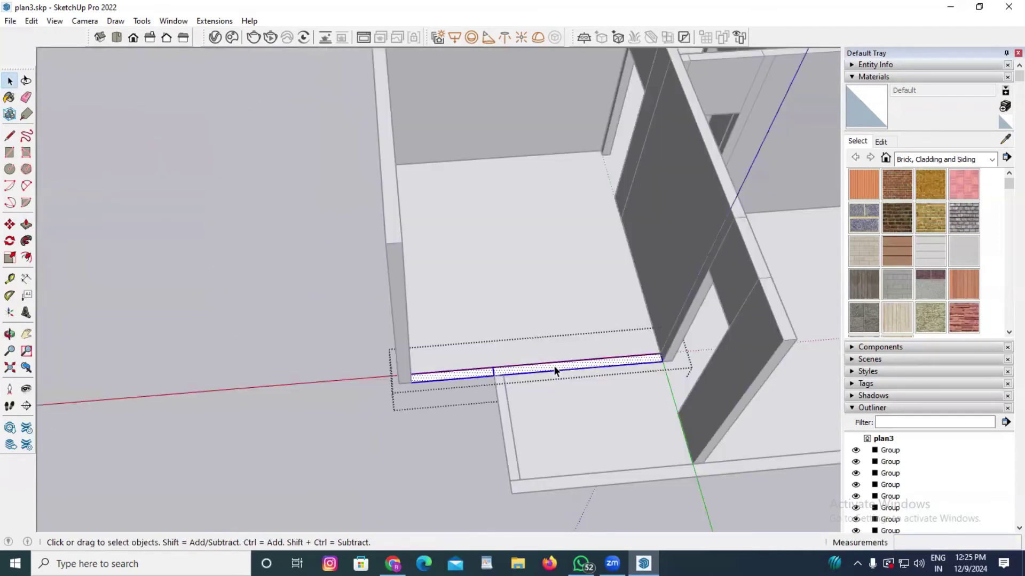
key(p)
key(r)
key(l)
key(p)
scroll(590, 382, up, 3)
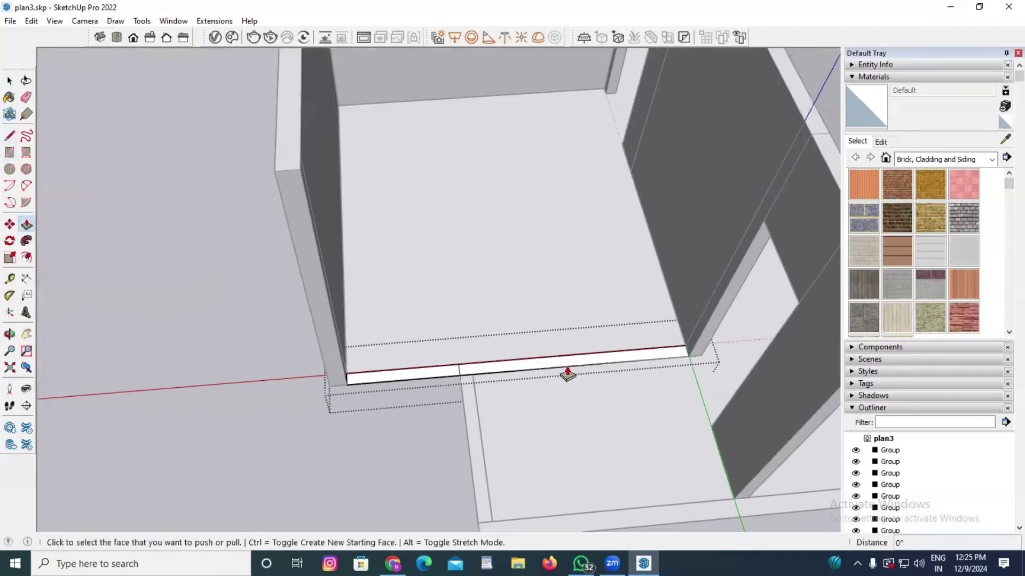
click(565, 367)
text(1)
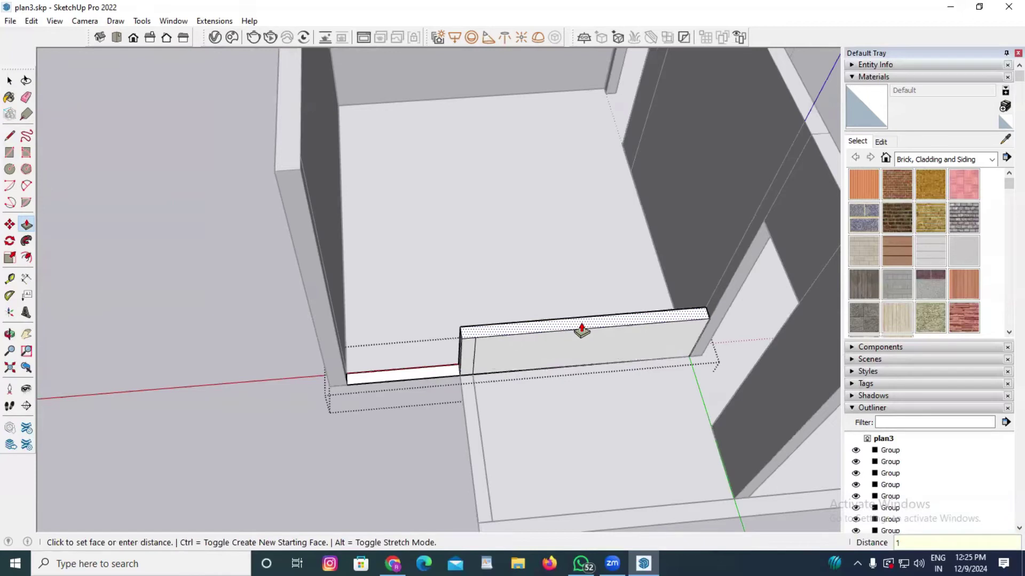
text(0')
key(Return)
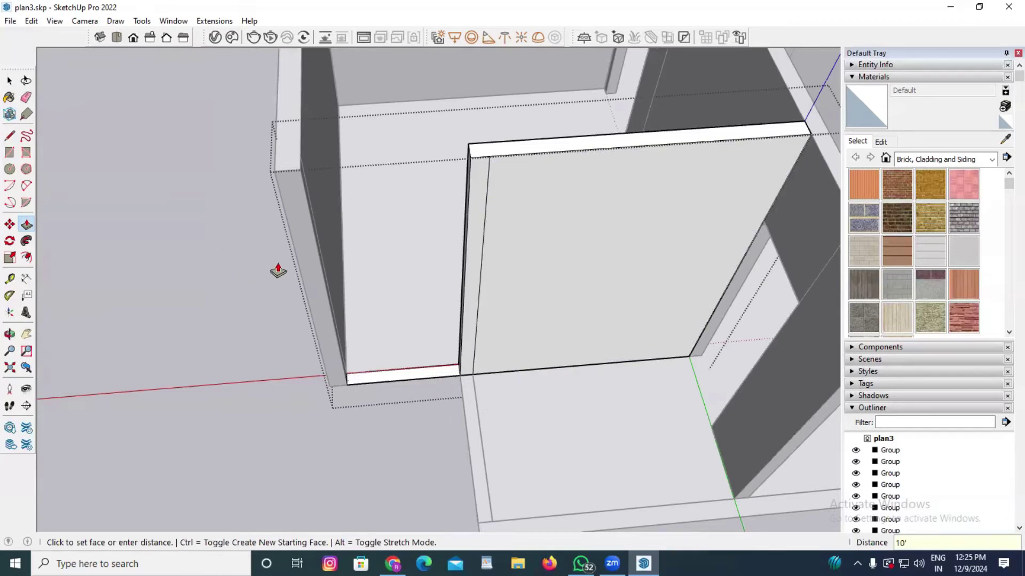
Open the short side wall's group at the corner of the newly raised wall and raise it 10'
scroll(423, 407, down, 3)
middle_drag(423, 407, 355, 405)
scroll(416, 411, up, 3)
key(space)
click(405, 409)
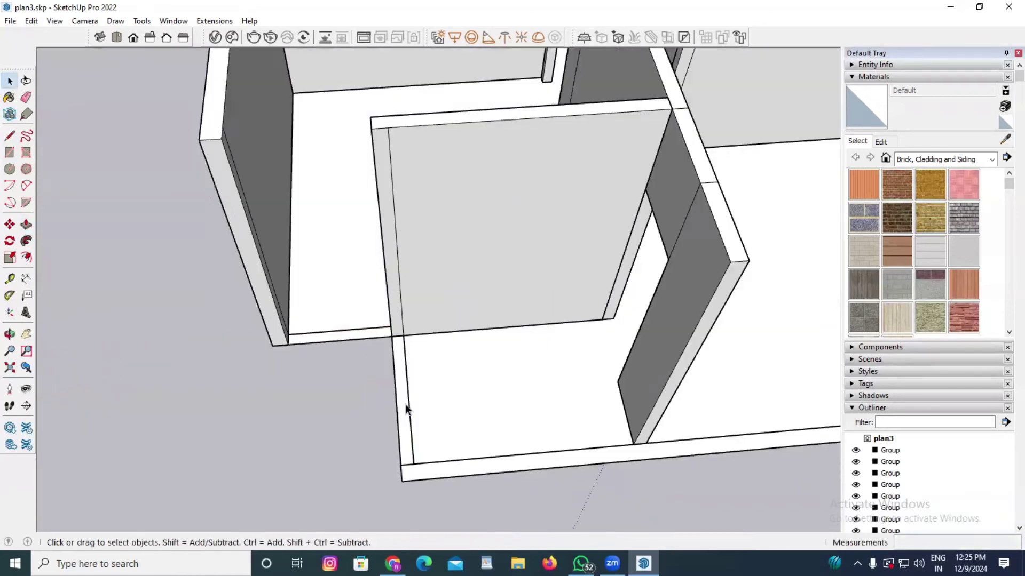
double_click(405, 410)
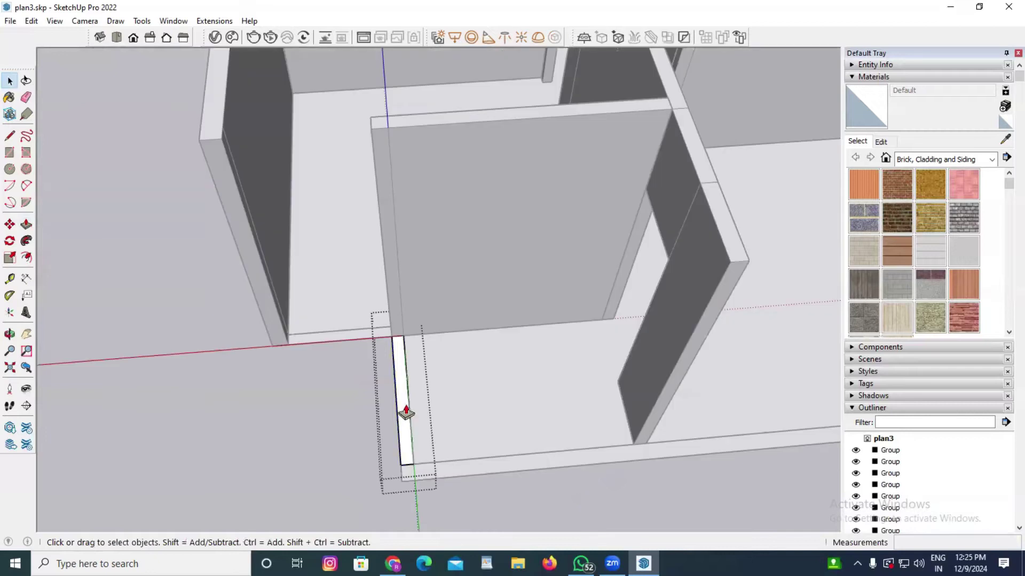
key(p)
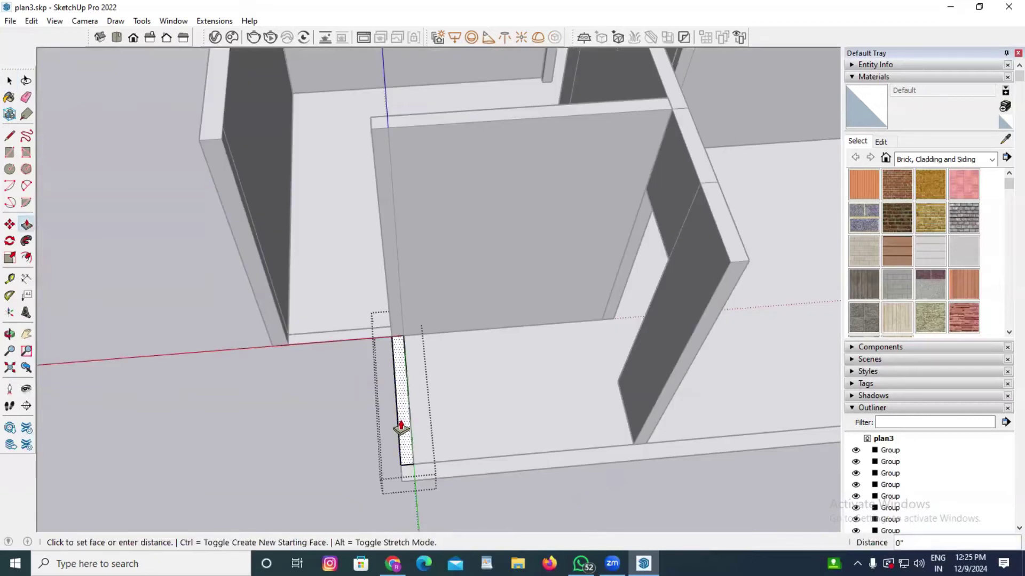
double_click(401, 429)
Open the long end wall's group that closes off the two remaining rooms, raise it 10' and leave the group
key(space)
click(451, 469)
double_click(450, 469)
scroll(343, 421, down, 1)
scroll(343, 423, down, 2)
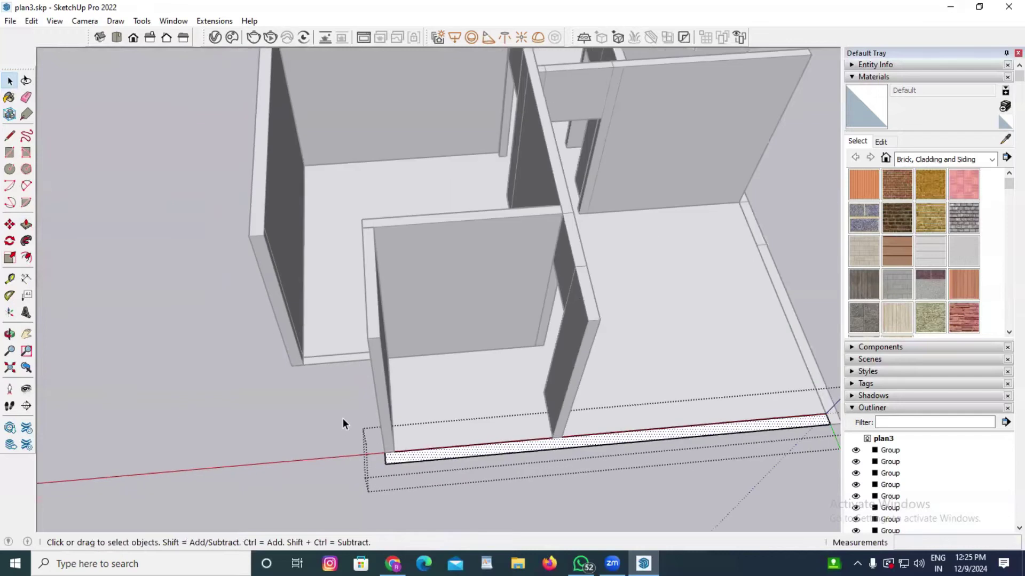
scroll(353, 424, down, 1)
key(p)
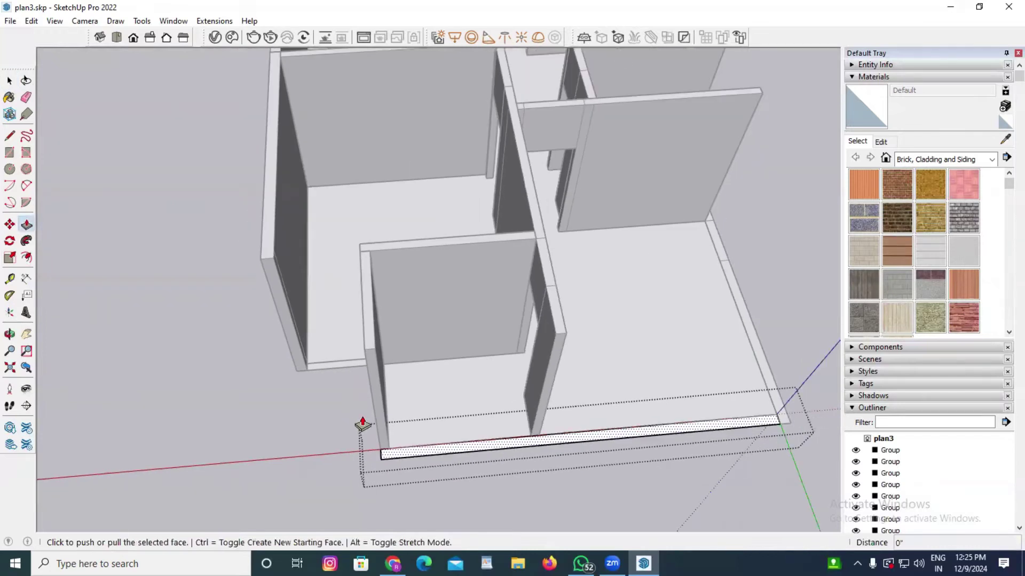
double_click(398, 449)
scroll(398, 450, down, 3)
key(space)
key(Escape)
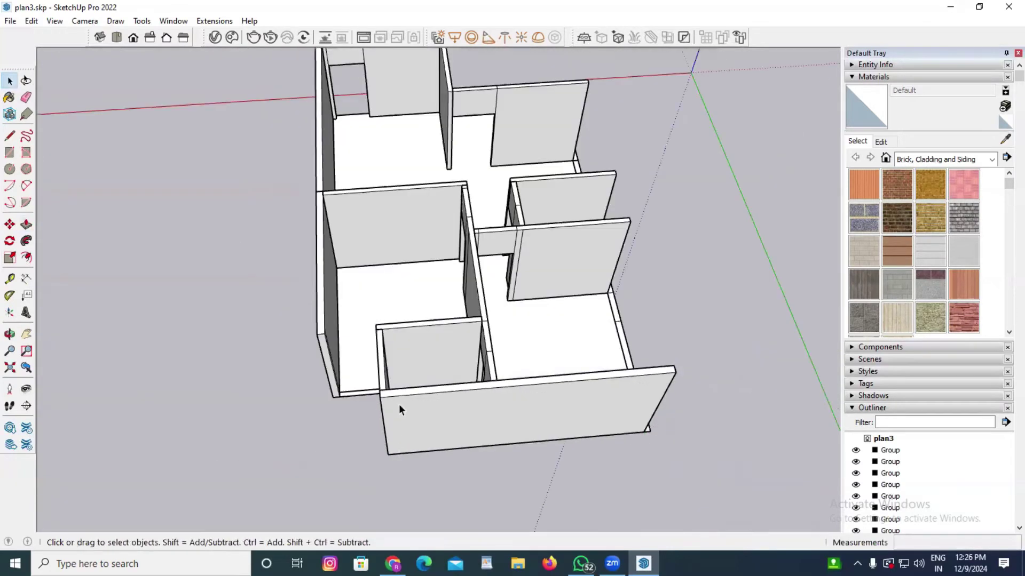
Open the L-shaped outer corner wall's group with the marked window segment on the plan's opposite side and ready Push/Pull
click(9, 333)
drag(492, 332, 532, 350)
scroll(260, 373, up, 3)
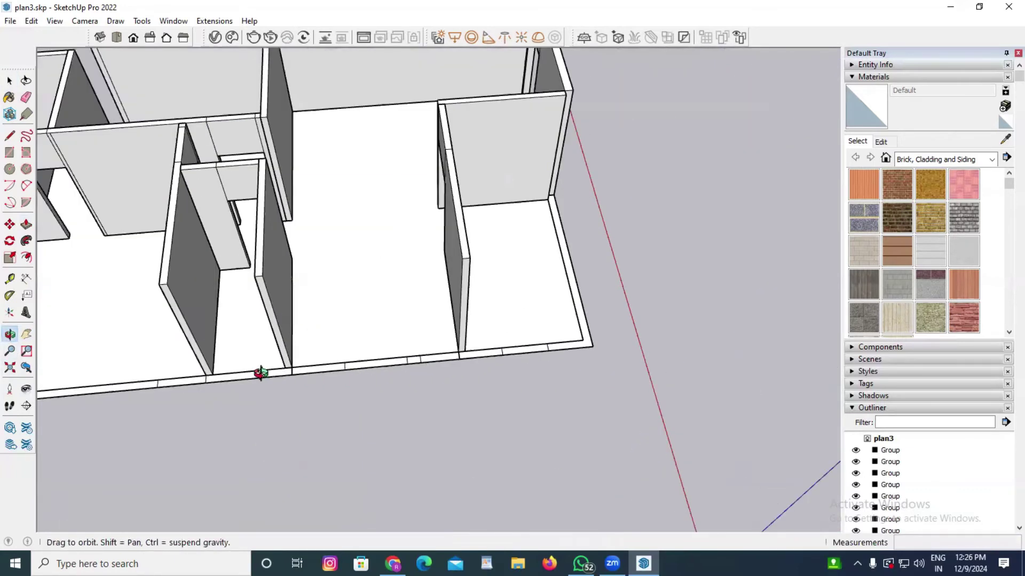
scroll(260, 373, down, 3)
scroll(638, 391, up, 5)
key(space)
click(487, 375)
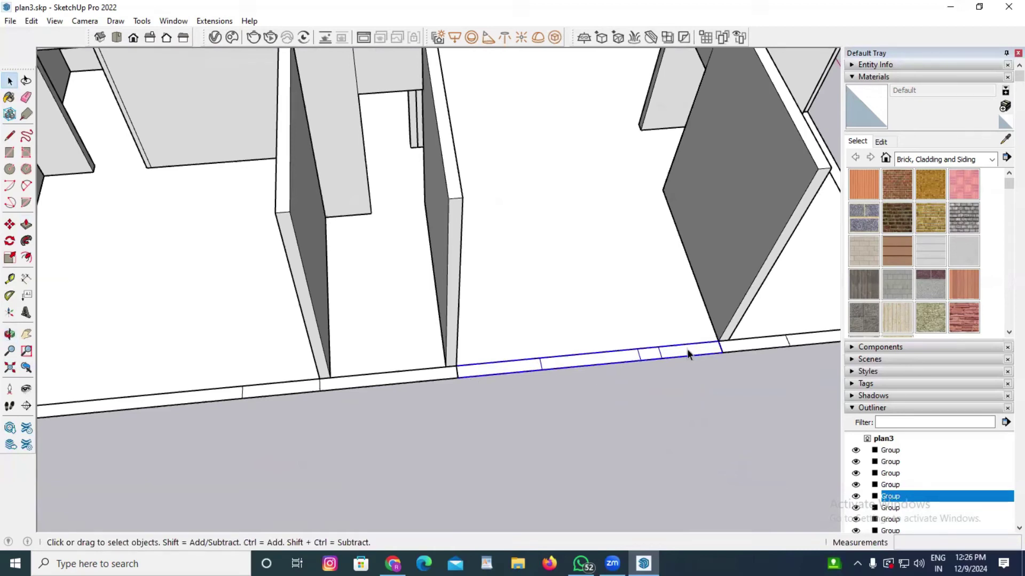
click(751, 348)
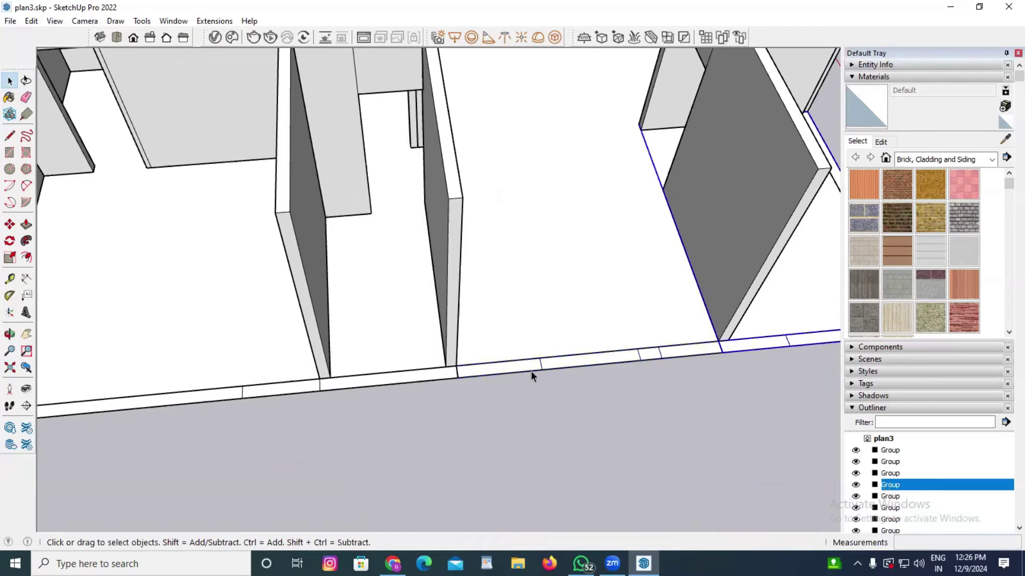
scroll(530, 373, down, 3)
scroll(680, 368, up, 3)
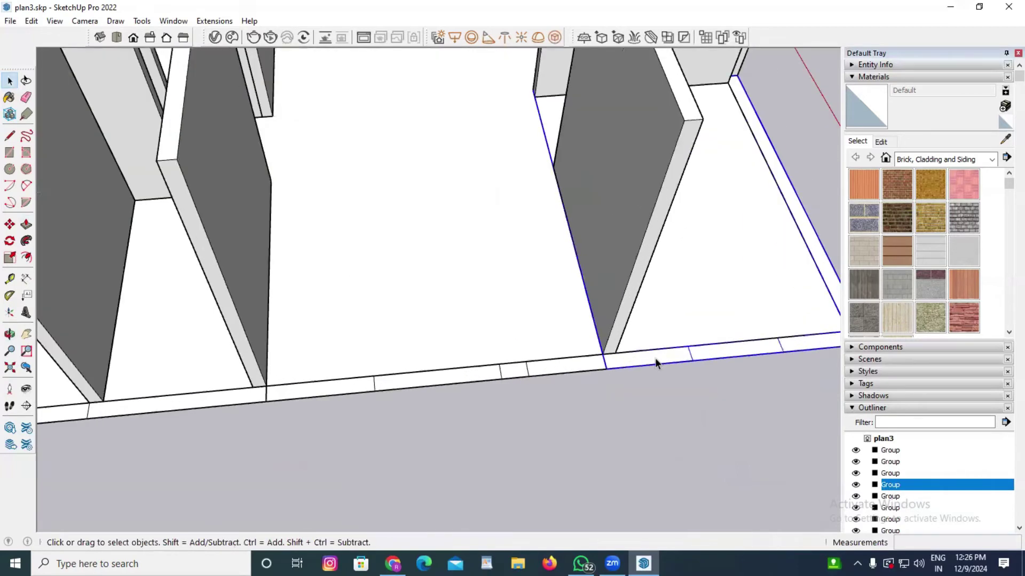
double_click(656, 363)
click(27, 224)
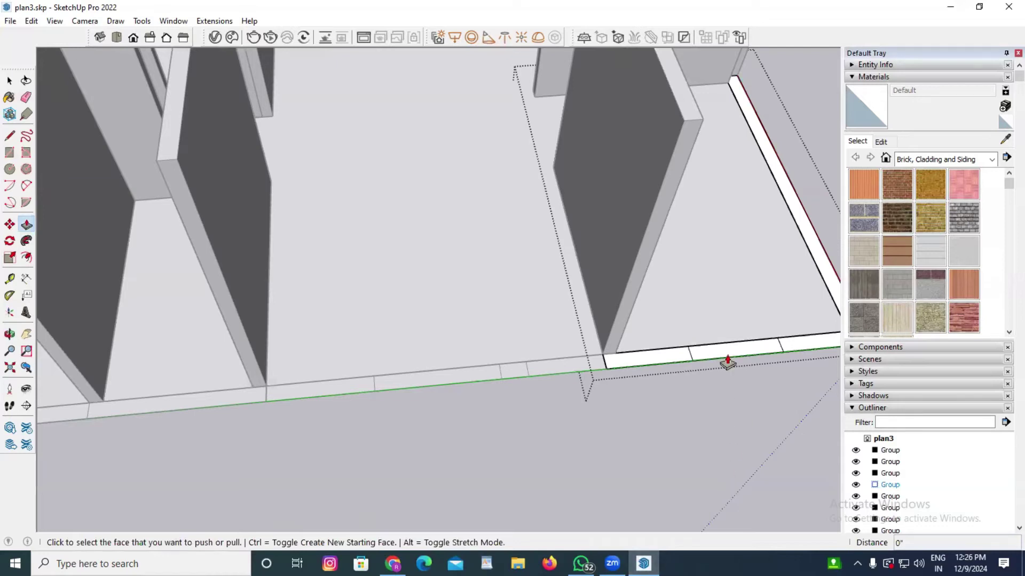
Raise the window segment and the wall segments on both sides of it 4'
scroll(727, 363, up, 3)
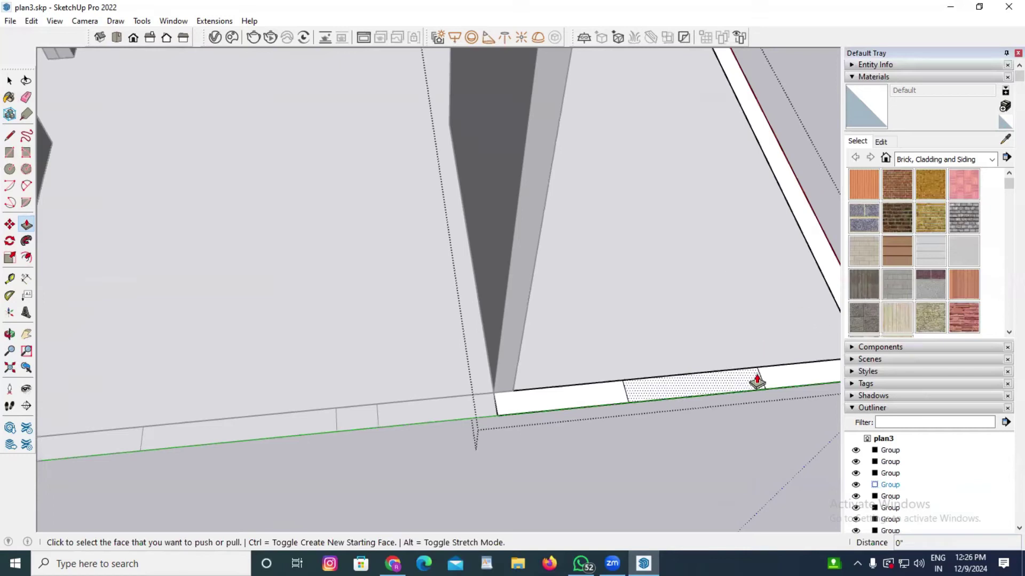
click(603, 401)
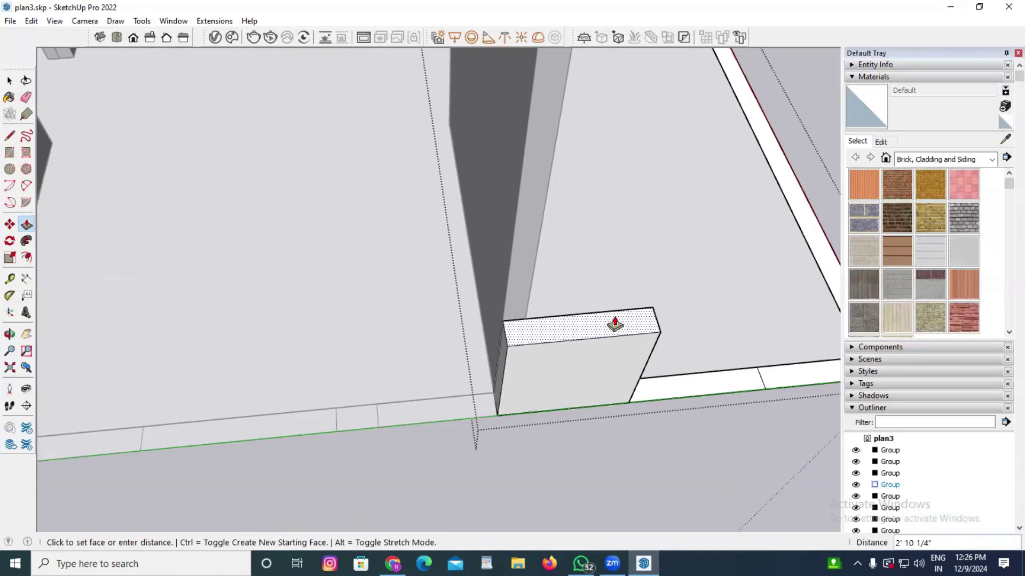
click(614, 320)
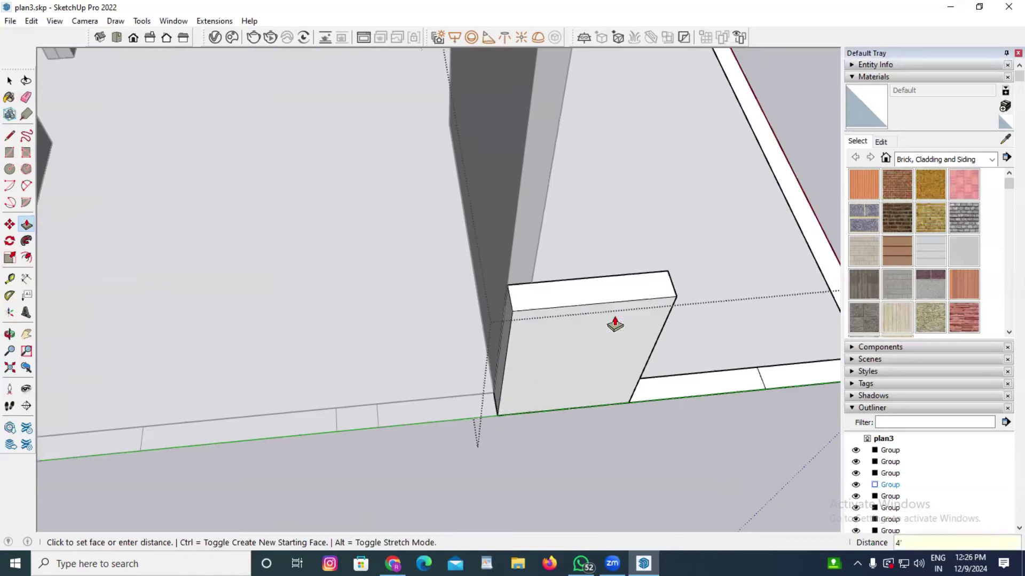
double_click(702, 395)
double_click(803, 387)
Pull the wall tops on both sides of the window segment up another 3'
scroll(329, 346, down, 4)
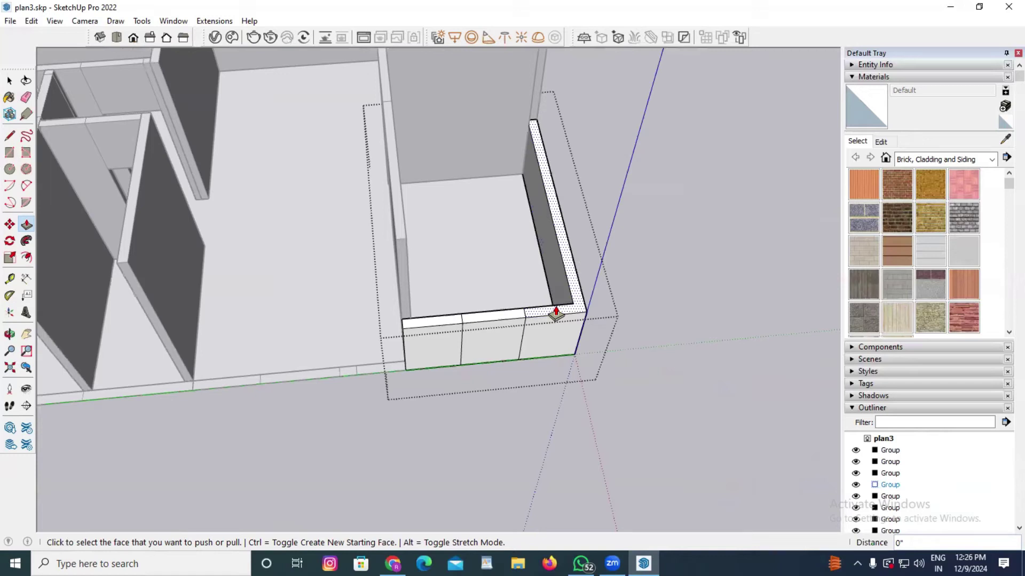
click(556, 313)
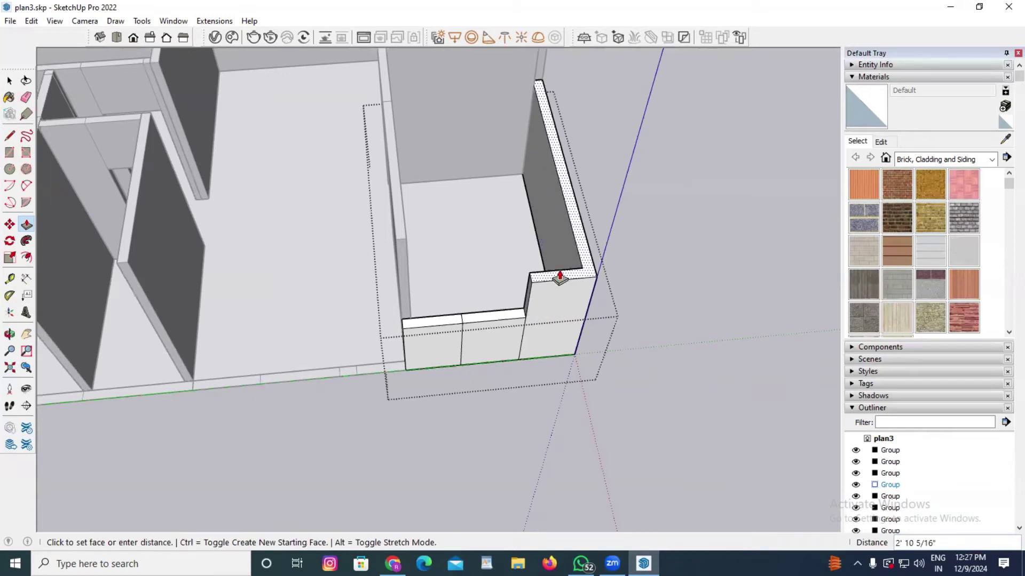
text(3')
key(Return)
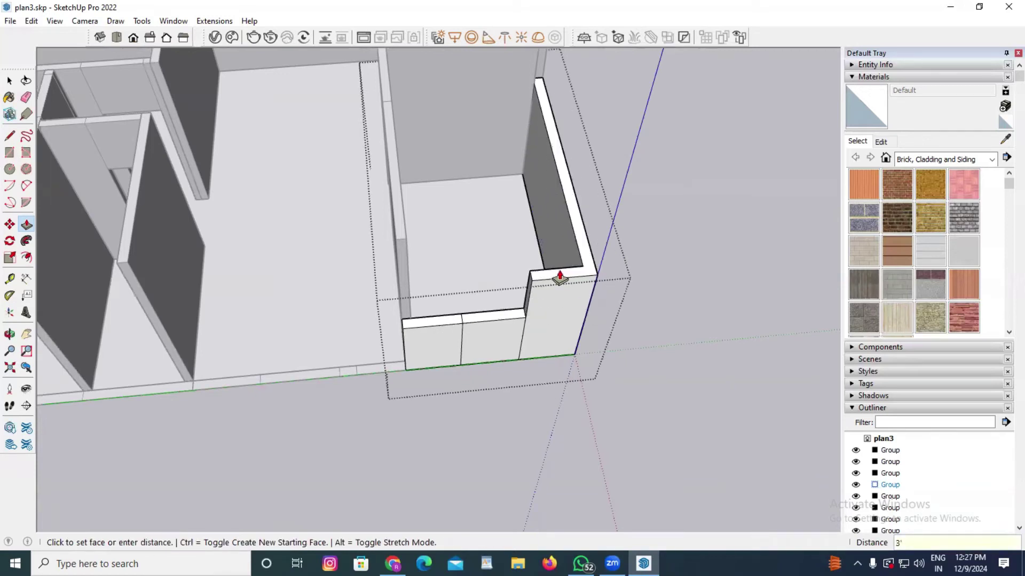
Draw a 3' by 6 1/2" rectangle bridging the window gap between the two raised wall tops
scroll(489, 279, up, 3)
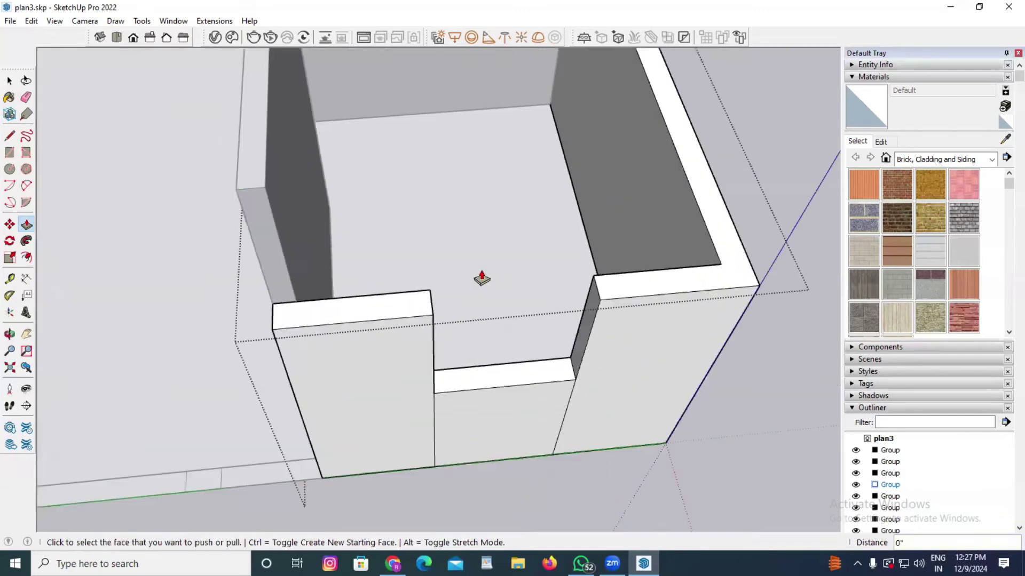
key(r)
click(429, 290)
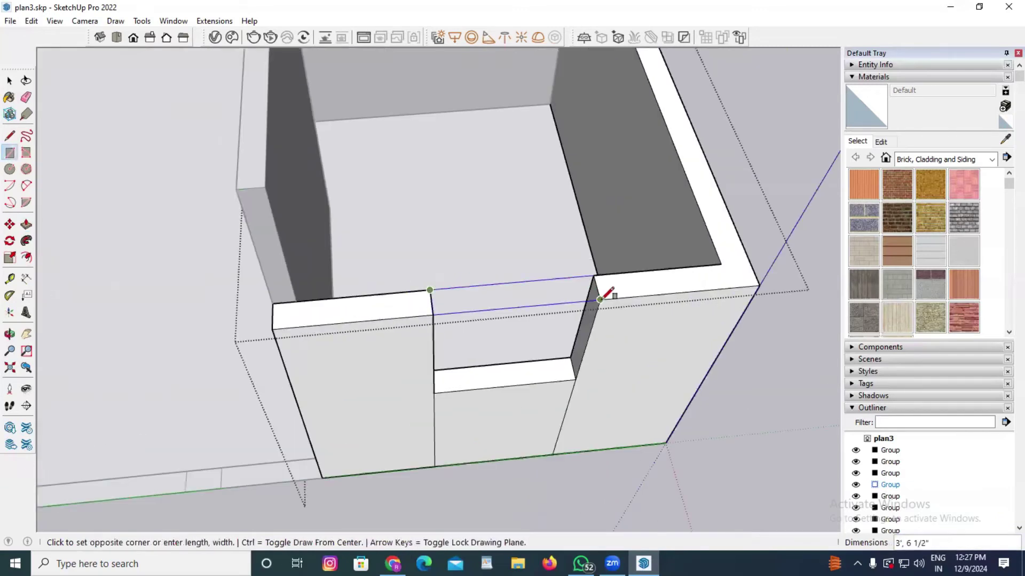
click(600, 300)
Delete the front and back faces that close off the window opening beneath the bridging rectangle
key(space)
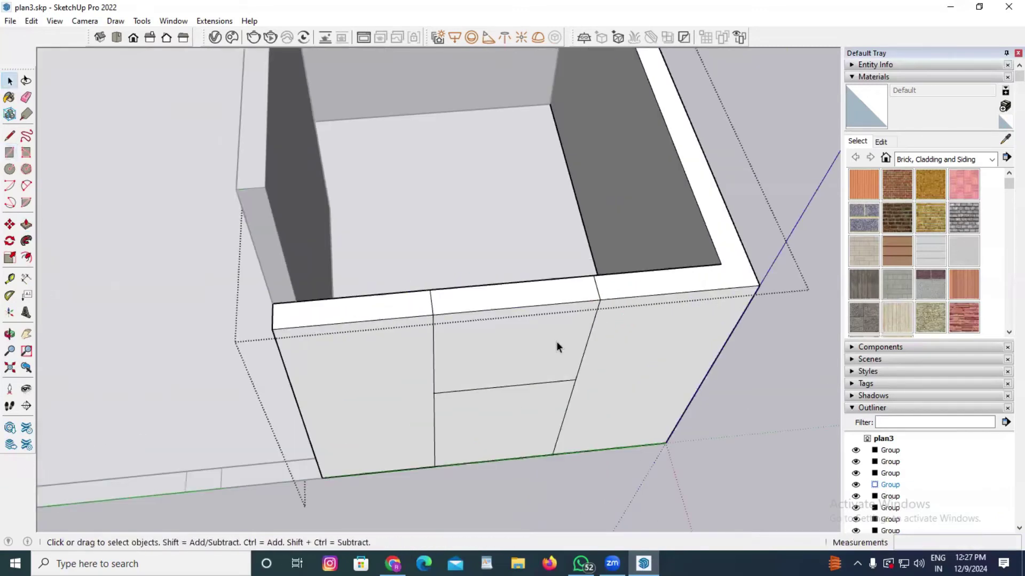
click(523, 351)
key(Delete)
click(521, 339)
key(Delete)
Pull the window's bridging piece and the wall tops on both sides of it up another 3'
click(647, 286)
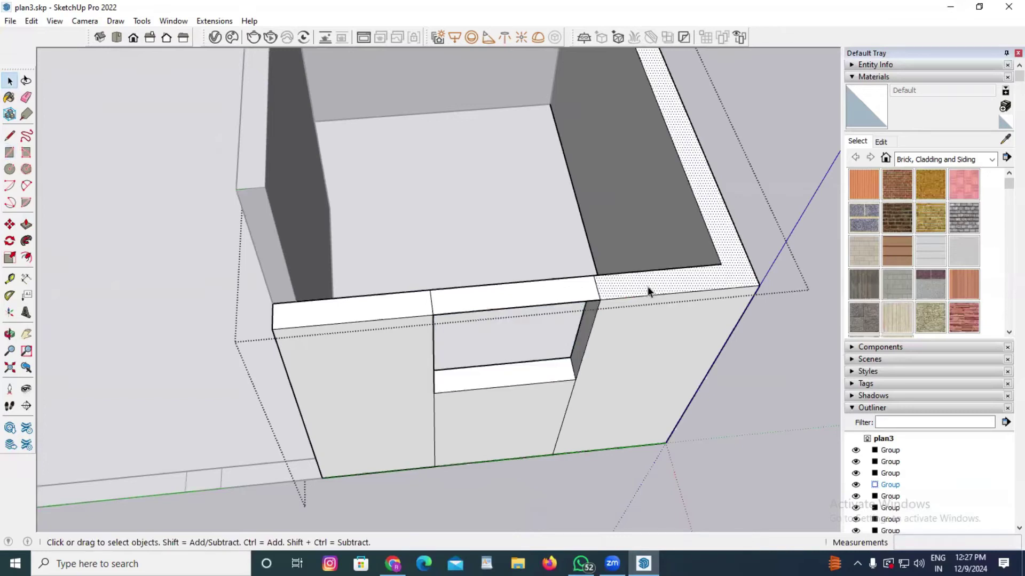
key(p)
click(656, 283)
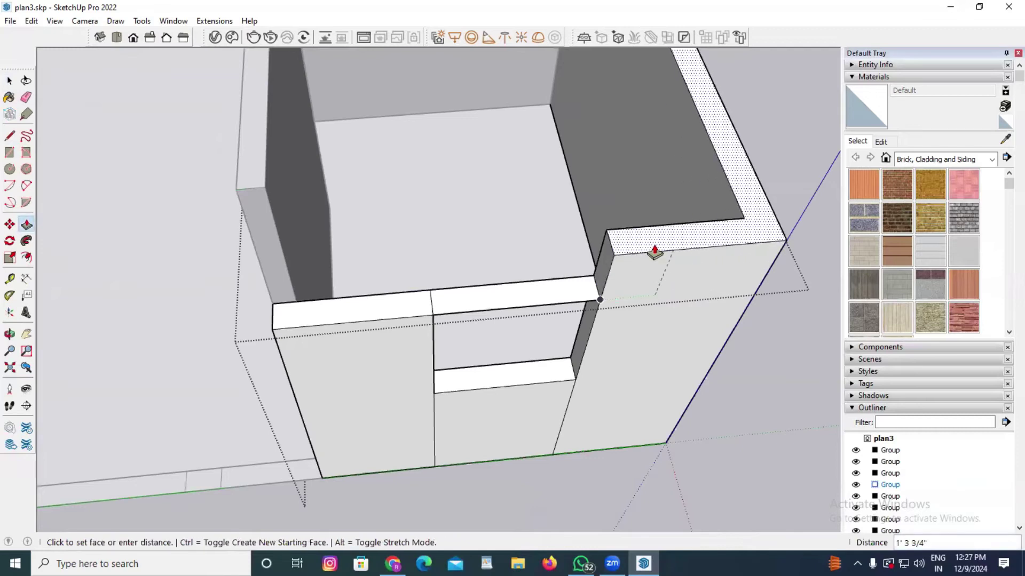
text(3)
key(Return)
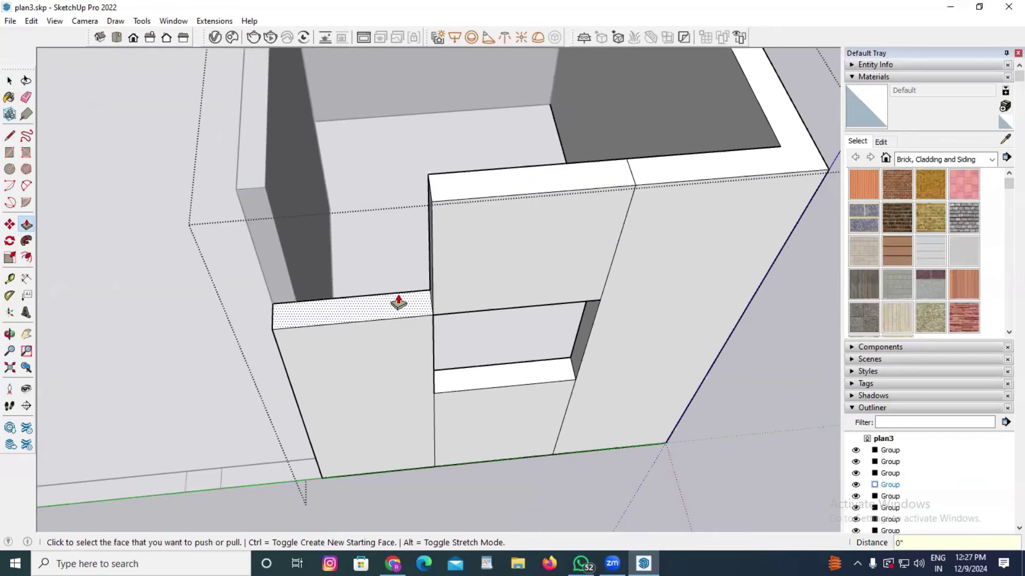
double_click(398, 302)
scroll(578, 279, down, 3)
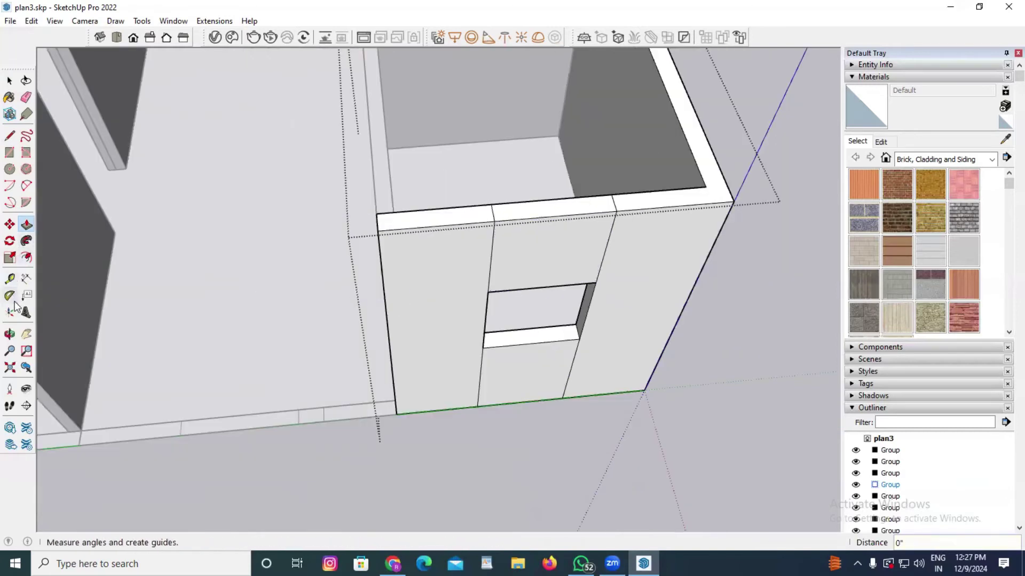
Dimension the sill height below the window opening on the front face of the raised wall
click(10, 334)
drag(447, 232, 473, 145)
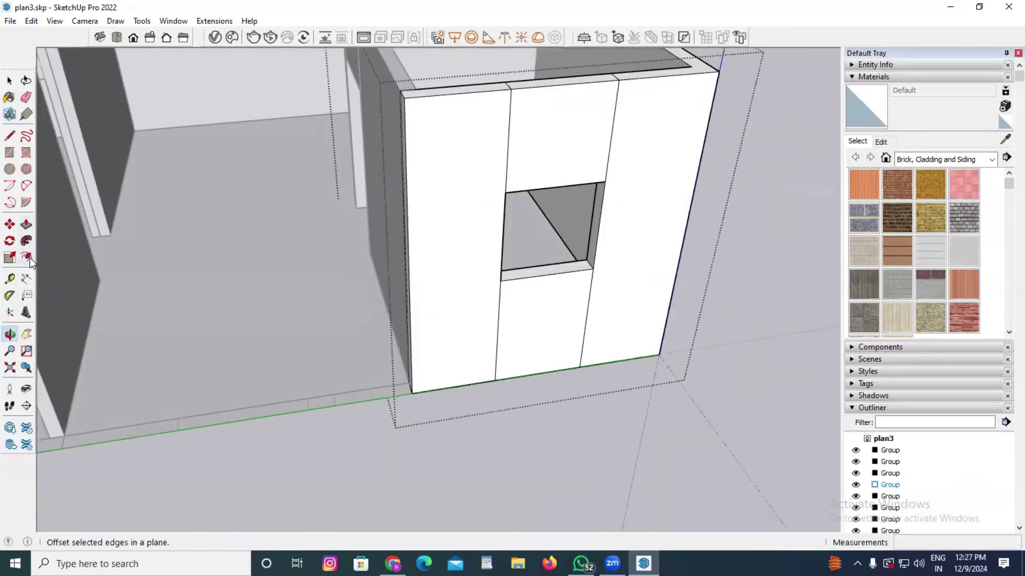
click(25, 279)
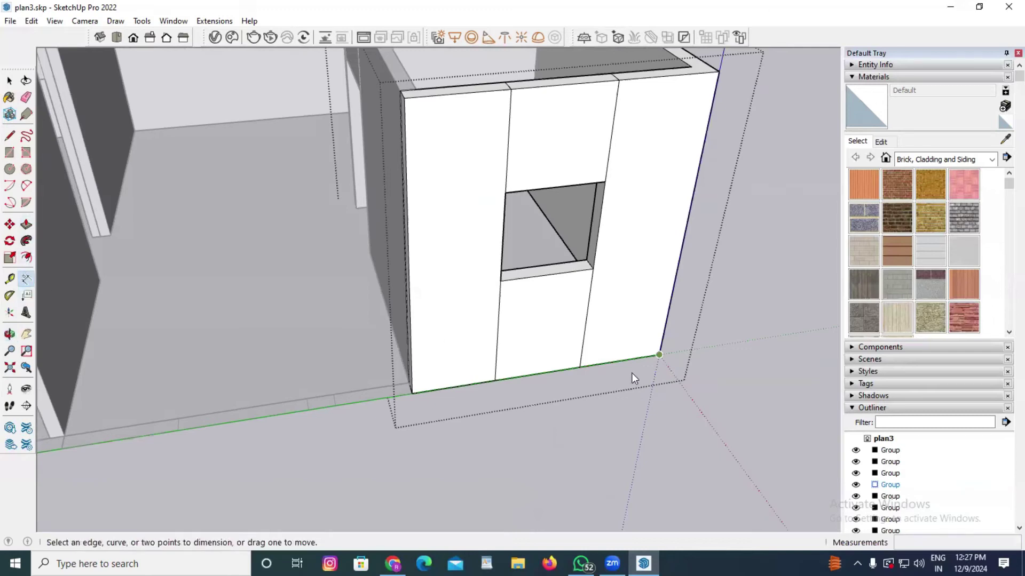
click(590, 355)
click(593, 269)
click(634, 275)
Dimension the window opening's height and the wall height above it, in line with the sill dimension
click(593, 269)
click(602, 182)
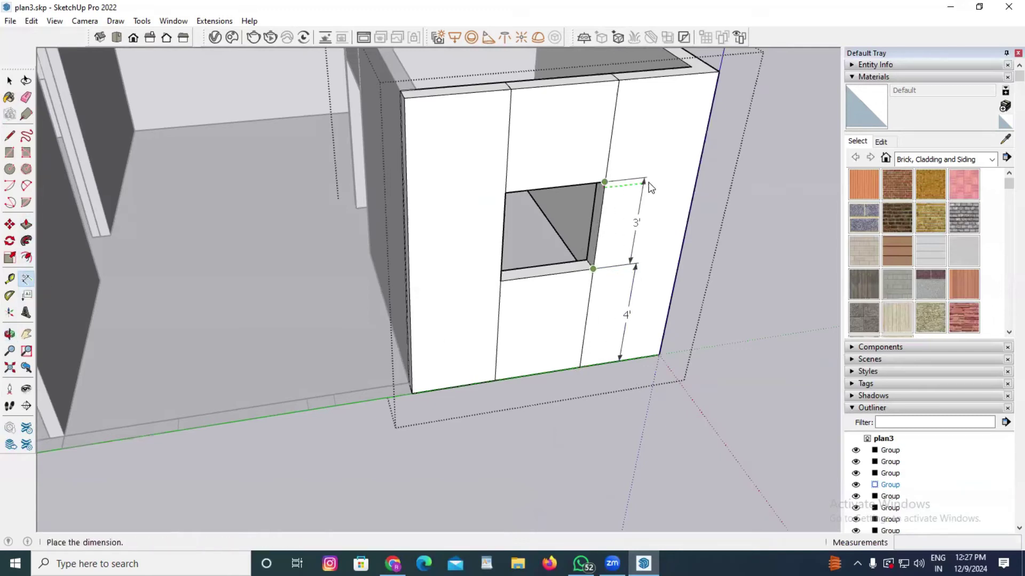
click(650, 184)
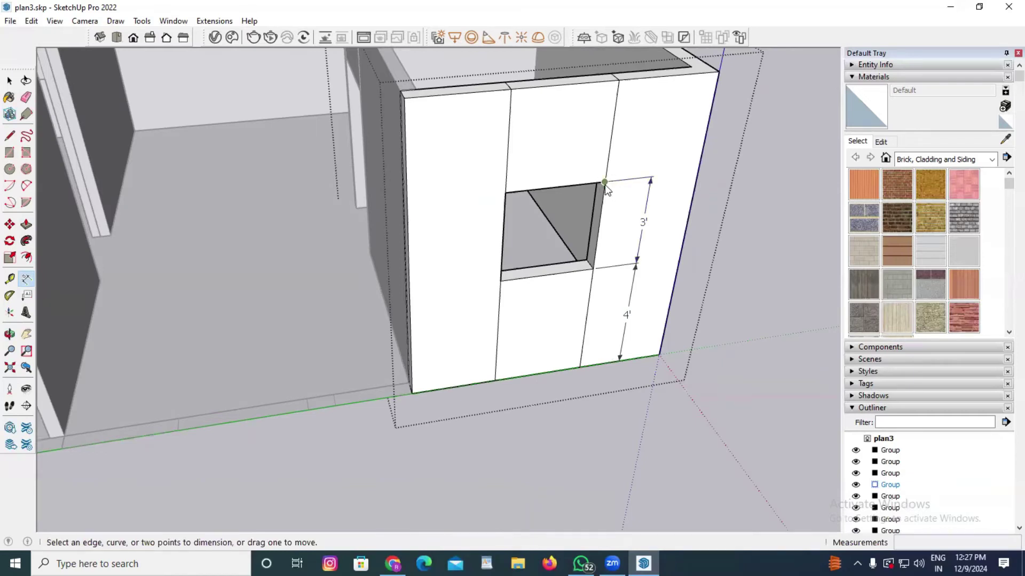
click(604, 182)
click(617, 83)
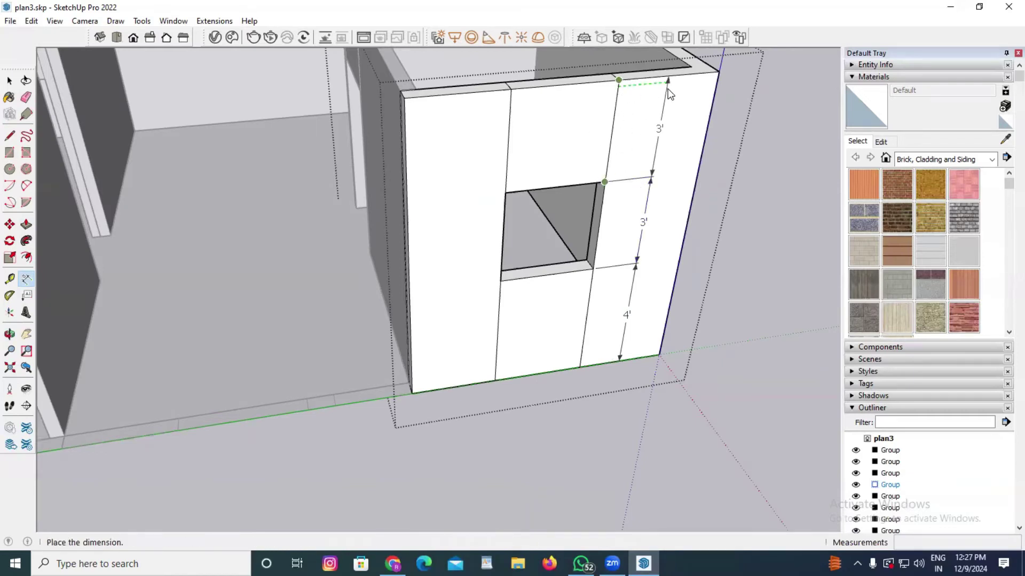
click(668, 88)
scroll(620, 361, down, 5)
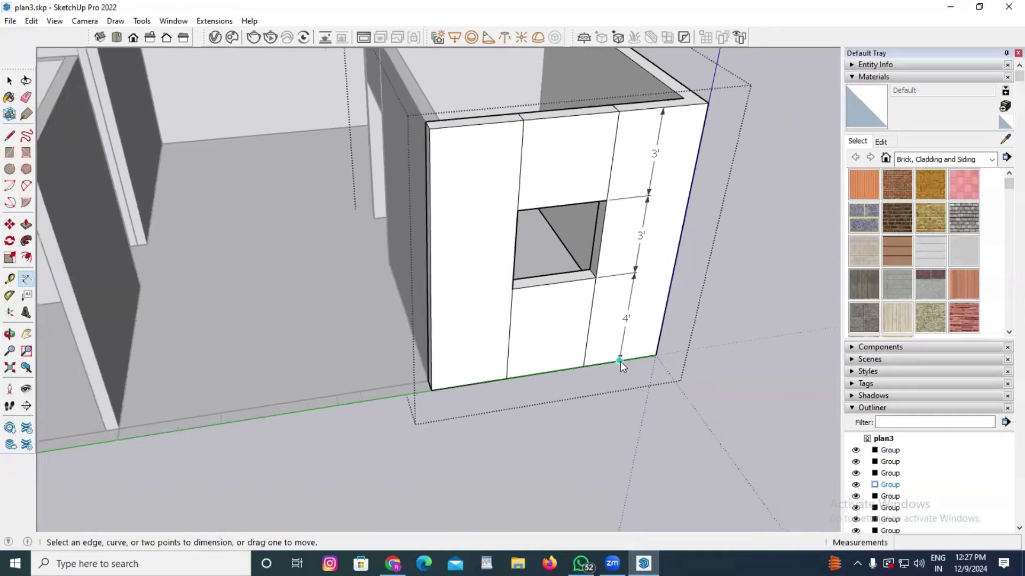
key(space)
Open the next front wall group and raise the short pier segment beside its door gap 3'
middle_drag(619, 364, 468, 390)
scroll(468, 391, up, 3)
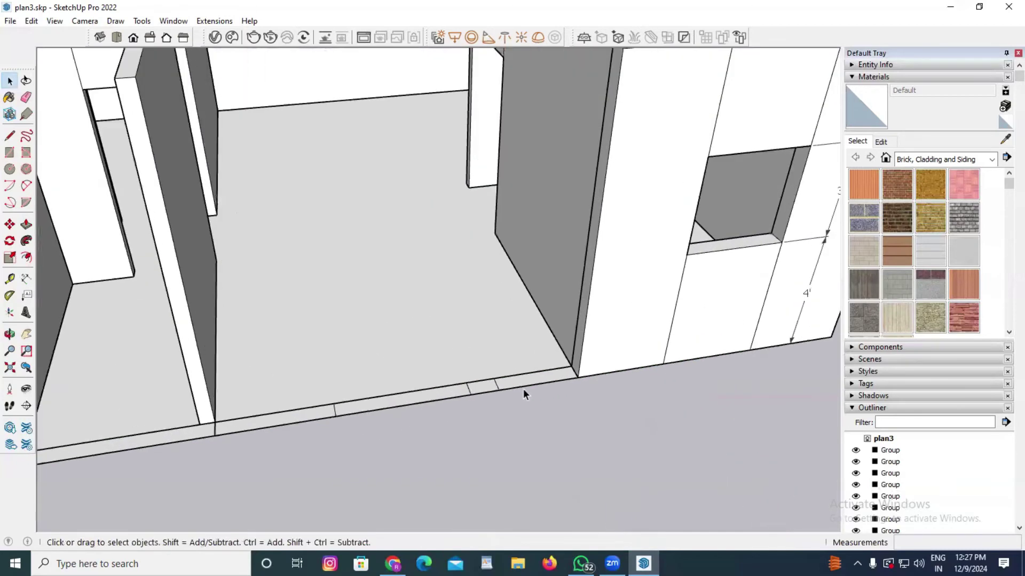
click(525, 389)
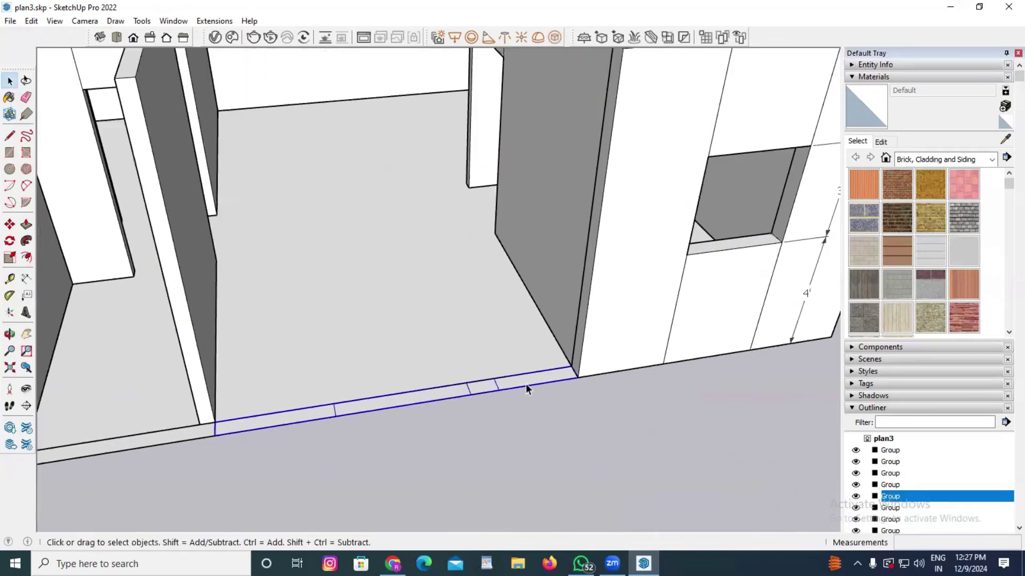
scroll(531, 395, down, 3)
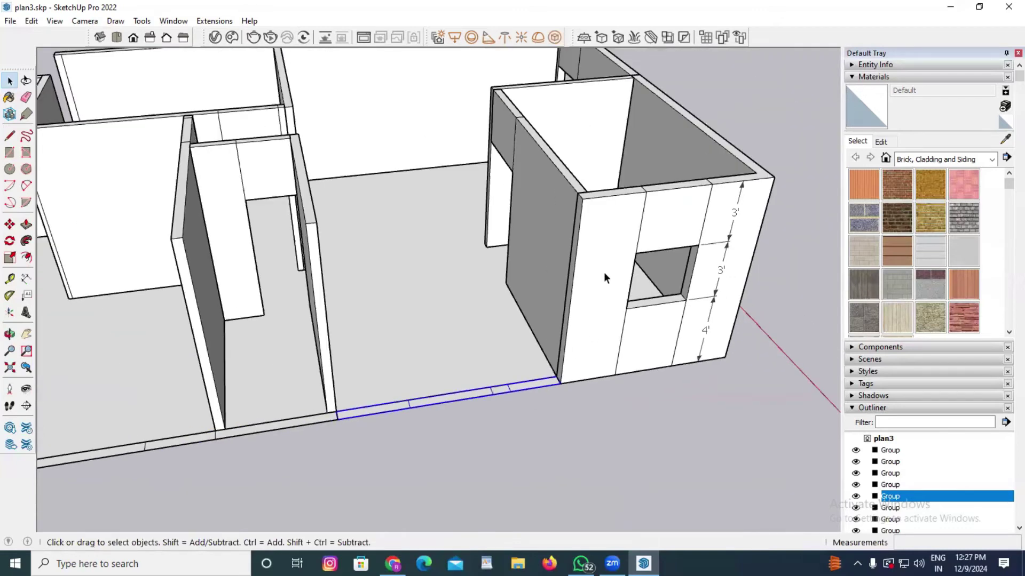
click(26, 224)
scroll(508, 377, up, 2)
scroll(509, 377, up, 2)
key(space)
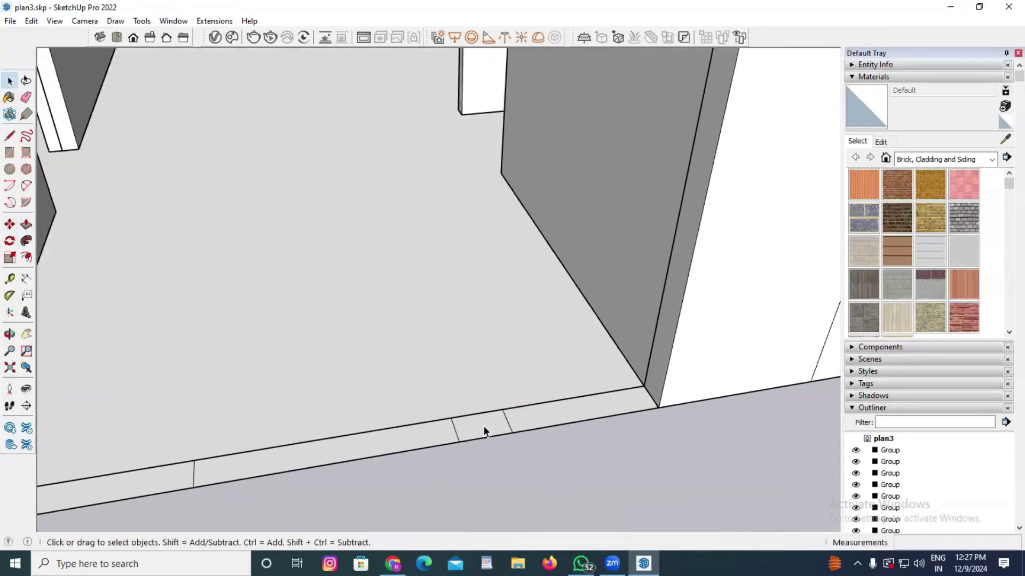
click(498, 431)
double_click(491, 423)
click(26, 224)
click(497, 435)
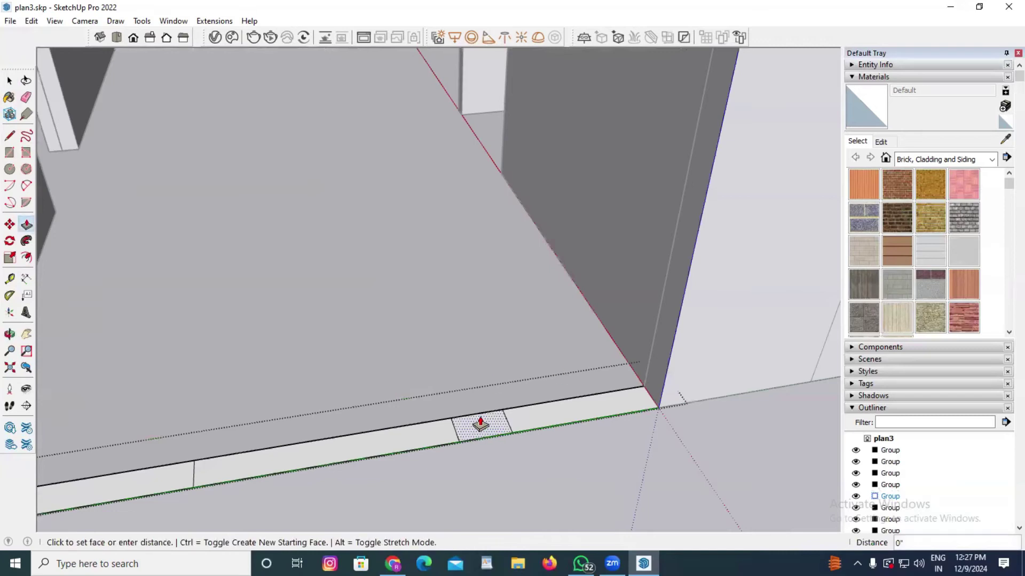
text(3')
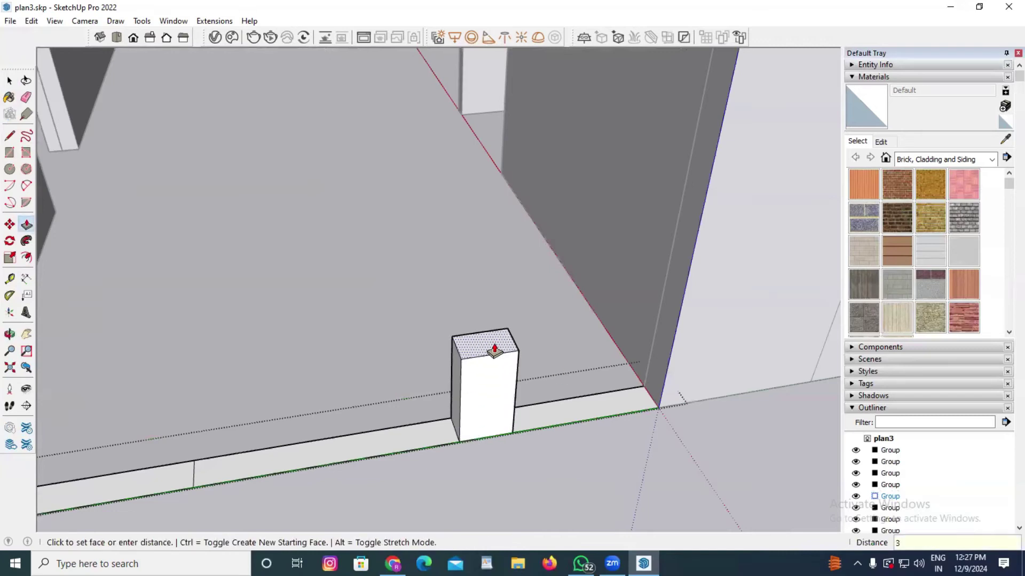
key(Return)
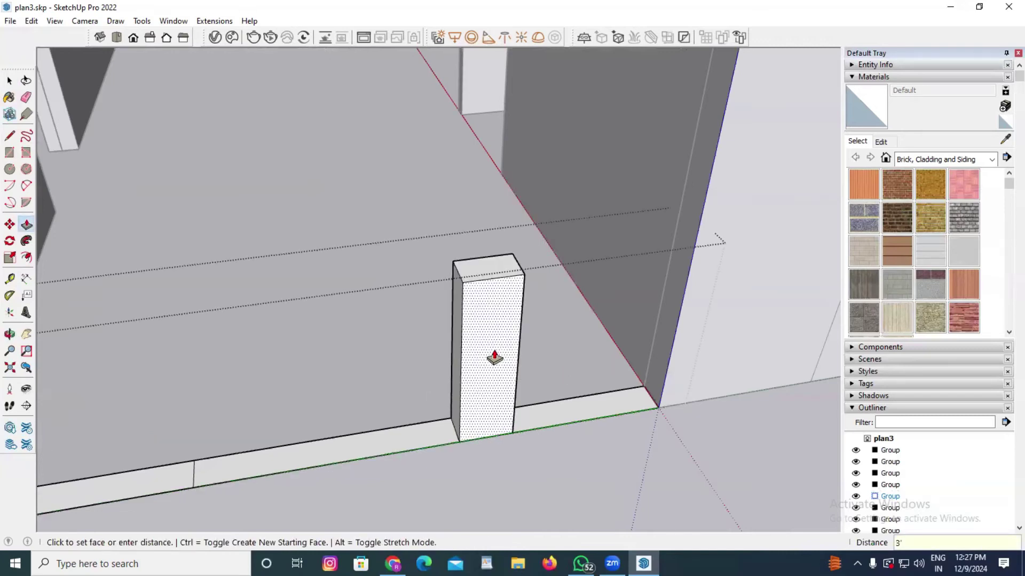
Raise the window segment and the long wall segment next to the pier by the same 3'
double_click(407, 435)
middle_drag(407, 439, 296, 453)
double_click(289, 479)
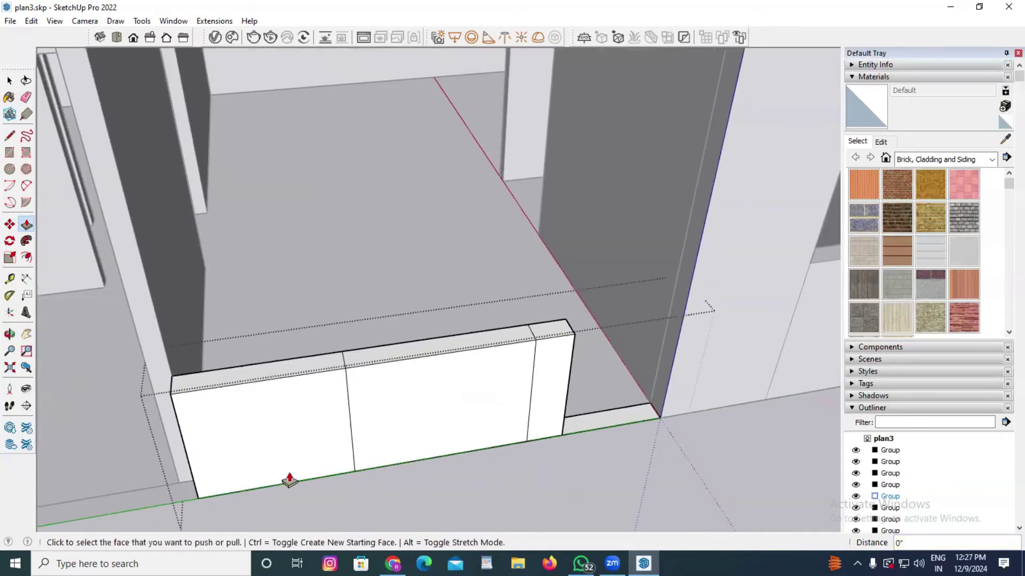
Pull the tops of the pier and the long wall segment up another 4', leaving the window segment at sill height
click(552, 339)
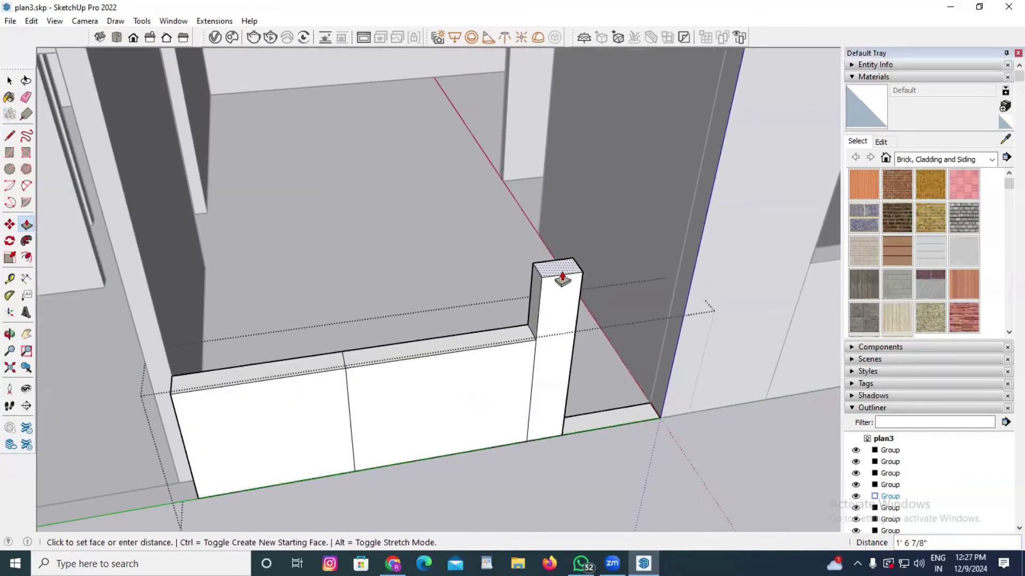
click(558, 291)
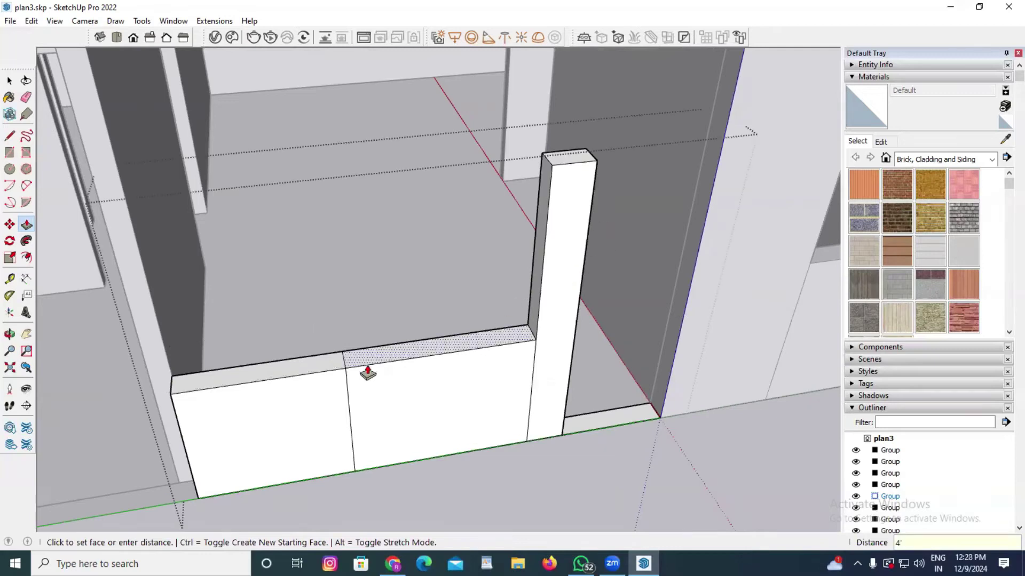
double_click(331, 367)
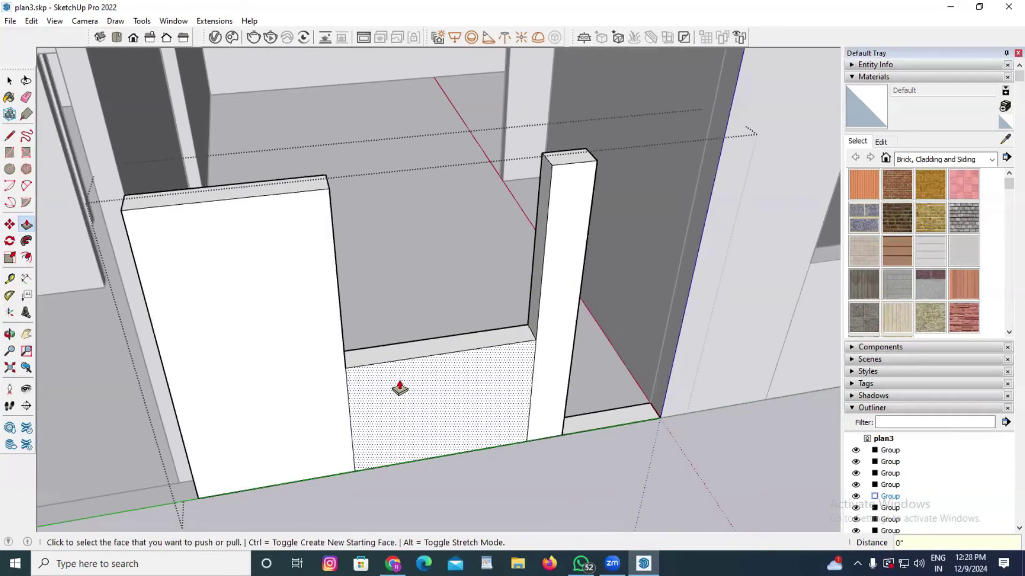
Draw front and back edges across the window and door gaps at the raised wall tops and close the far end
key(r)
click(10, 136)
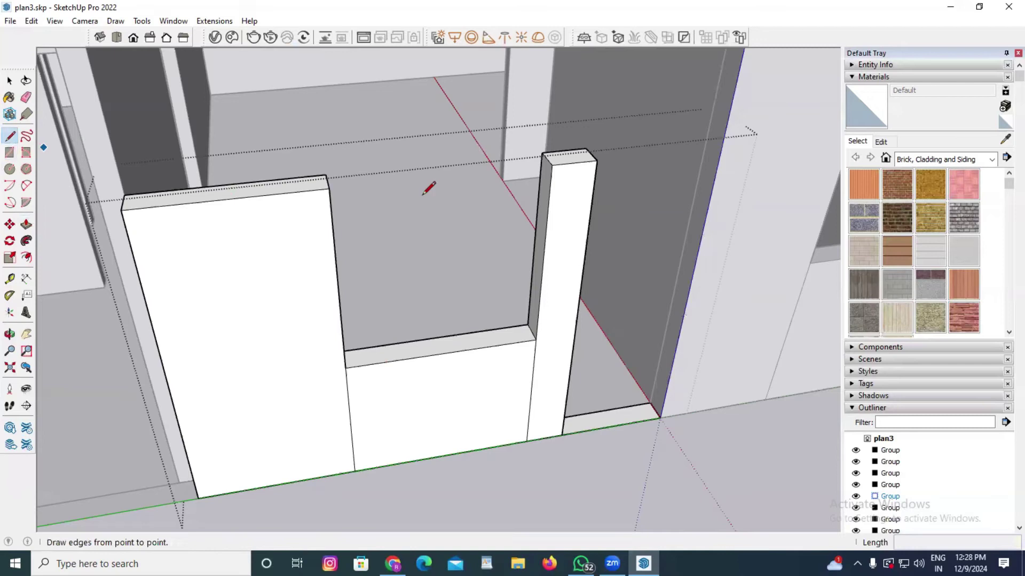
click(329, 188)
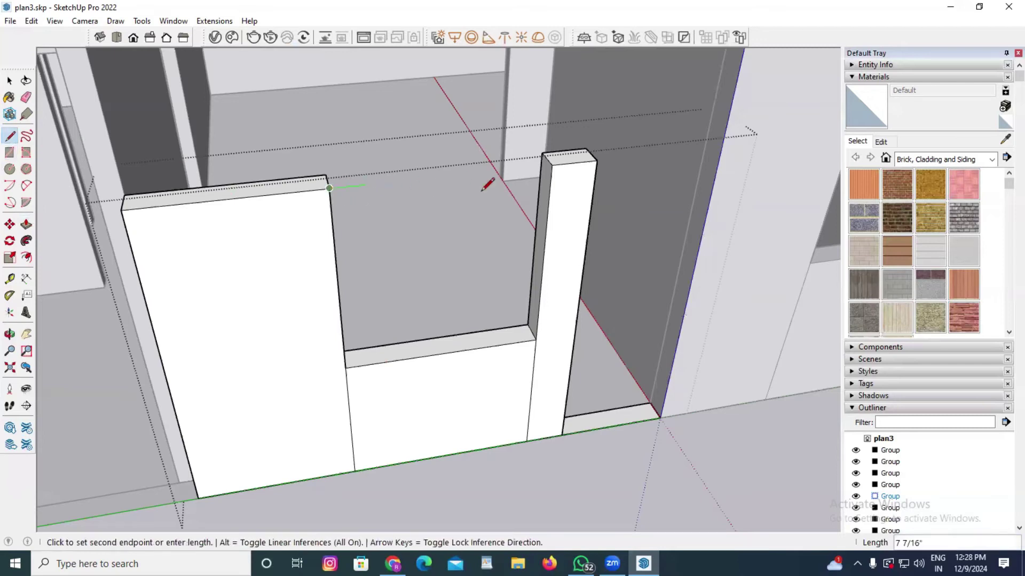
click(720, 147)
click(325, 174)
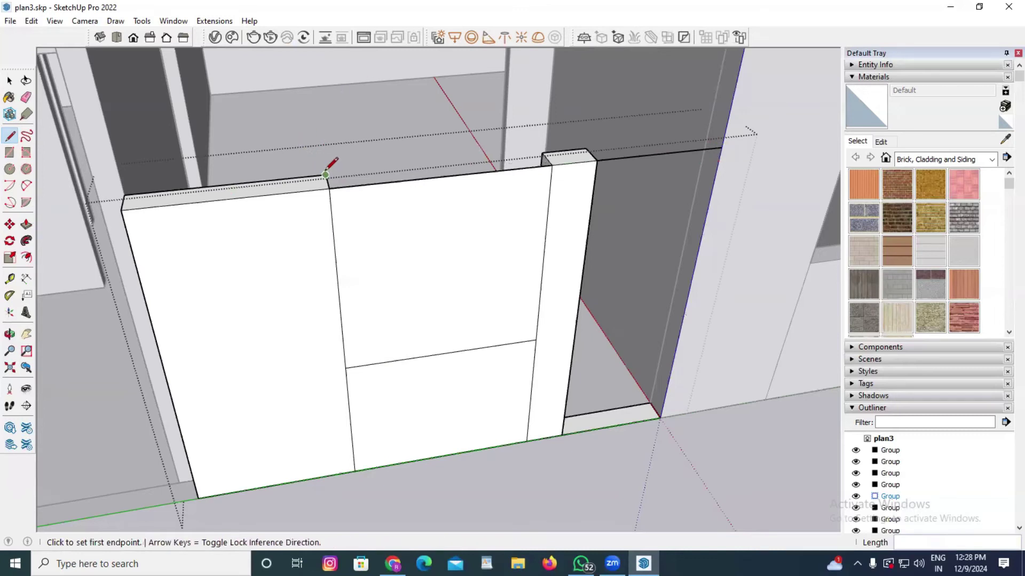
click(707, 135)
click(721, 148)
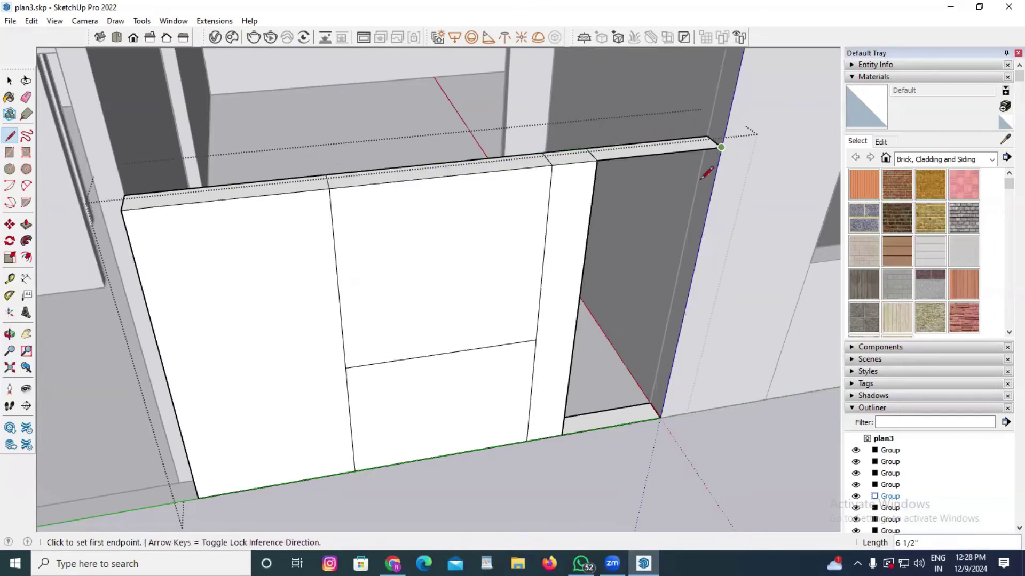
Delete the front face that closes off the window opening beside the pier
key(space)
click(435, 289)
key(Delete)
Pull the door lintel, pier, window lintel and long wall segment up another 3'
click(26, 224)
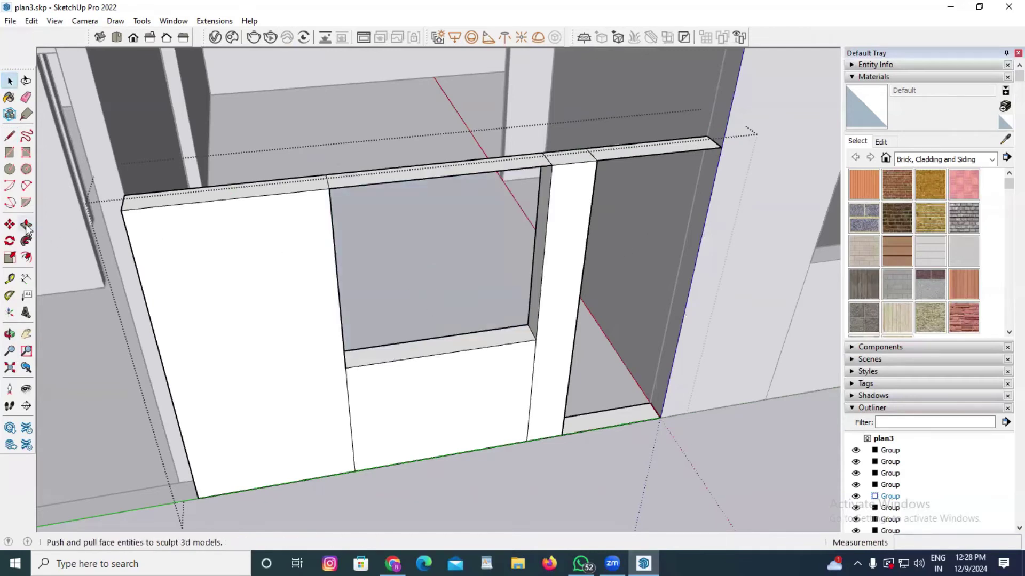
click(643, 155)
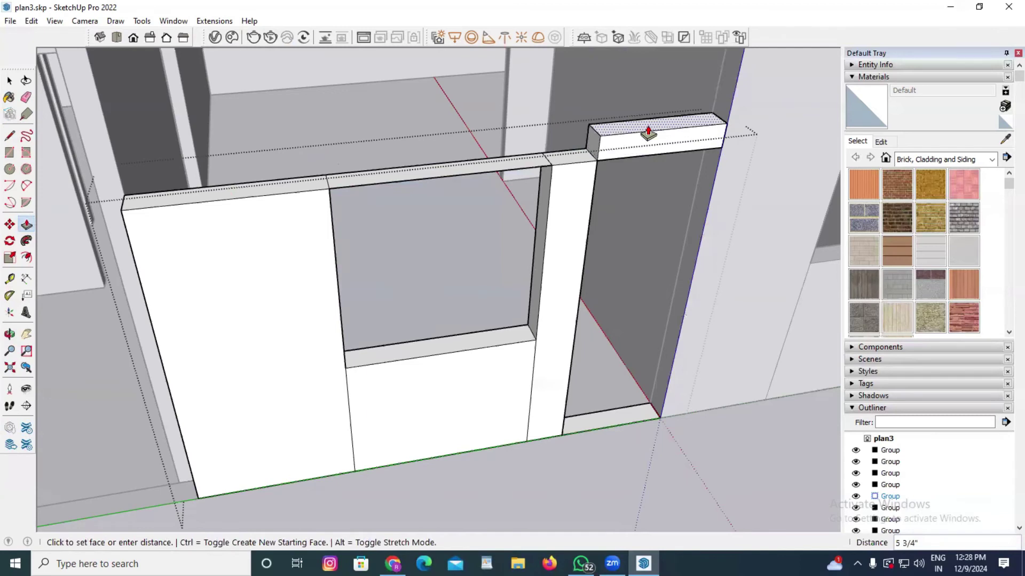
text(3)
key(Return)
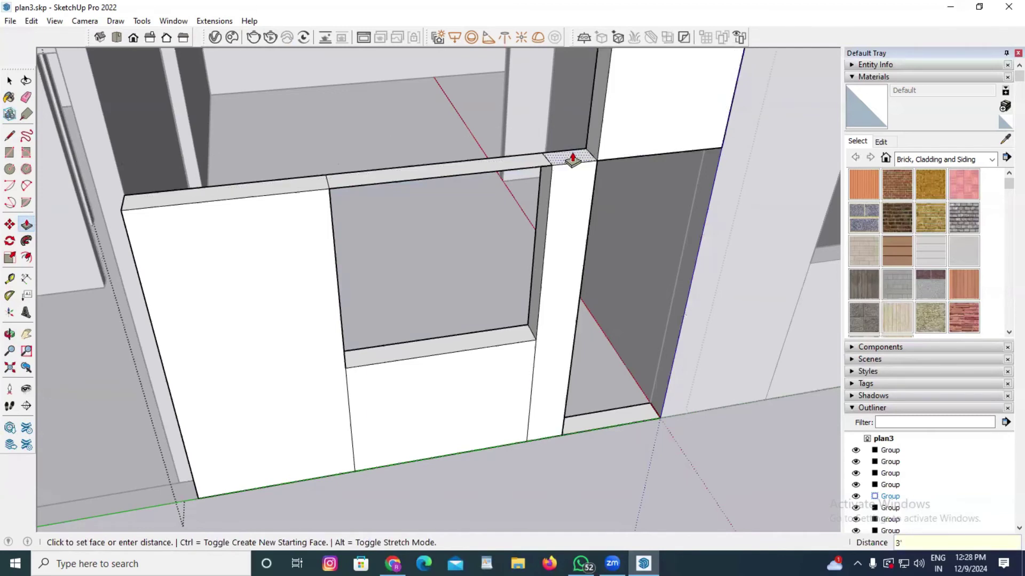
double_click(437, 168)
double_click(315, 187)
scroll(747, 282, down, 5)
key(space)
Draw an edge across the middle of the next flat front wall strip between the two passage walls
scroll(447, 331, up, 8)
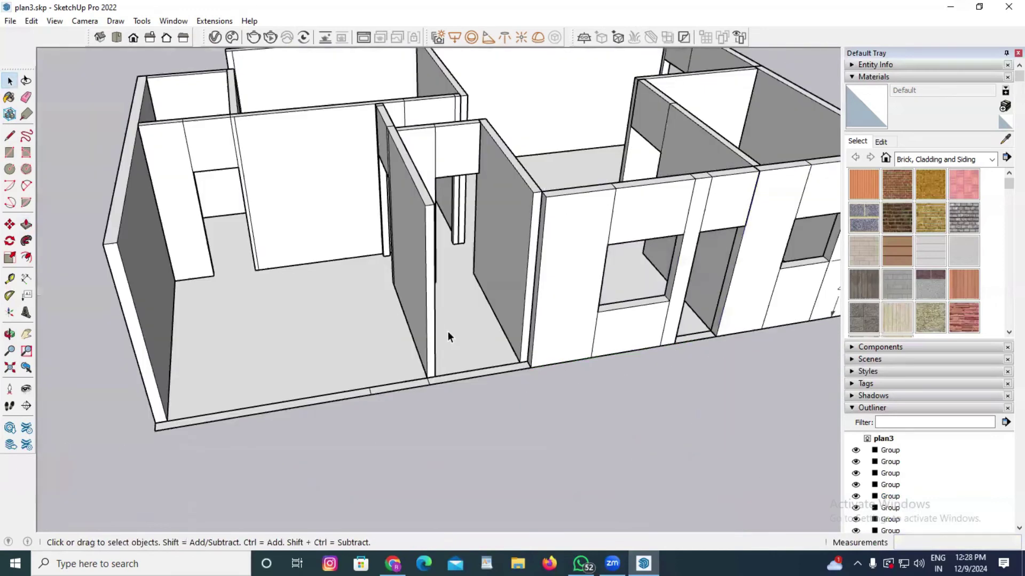
scroll(529, 390, up, 4)
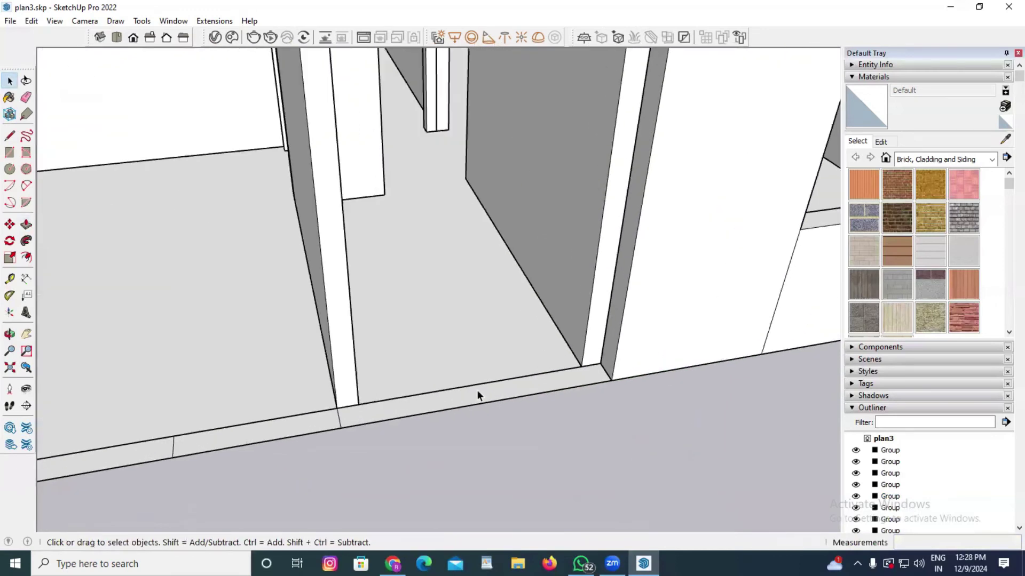
click(10, 136)
scroll(525, 343, up, 2)
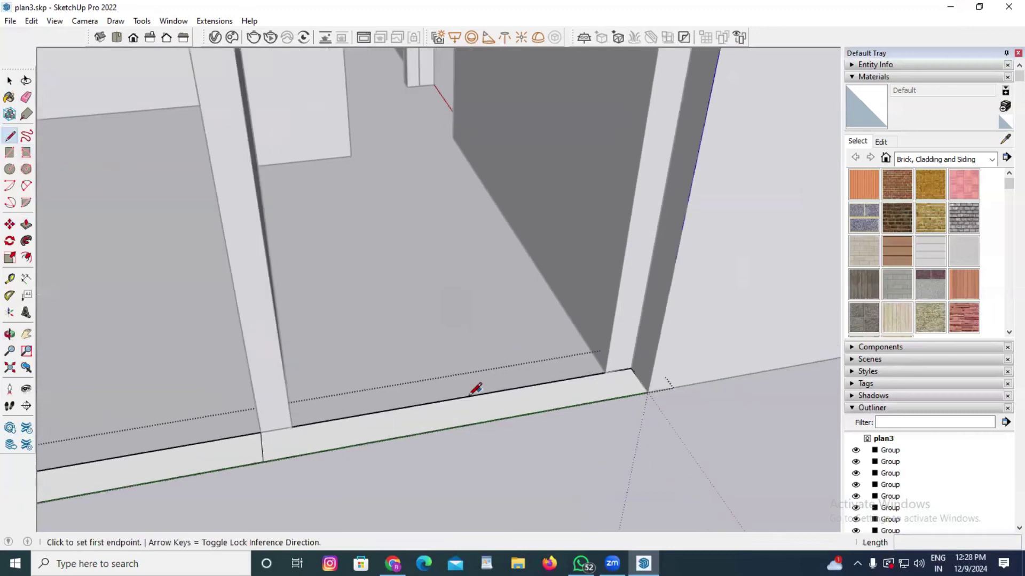
click(454, 398)
click(462, 422)
Copy the strip's middle edge 9" to one side, copy that edge 18" back, and erase the original middle edge
key(space)
click(459, 412)
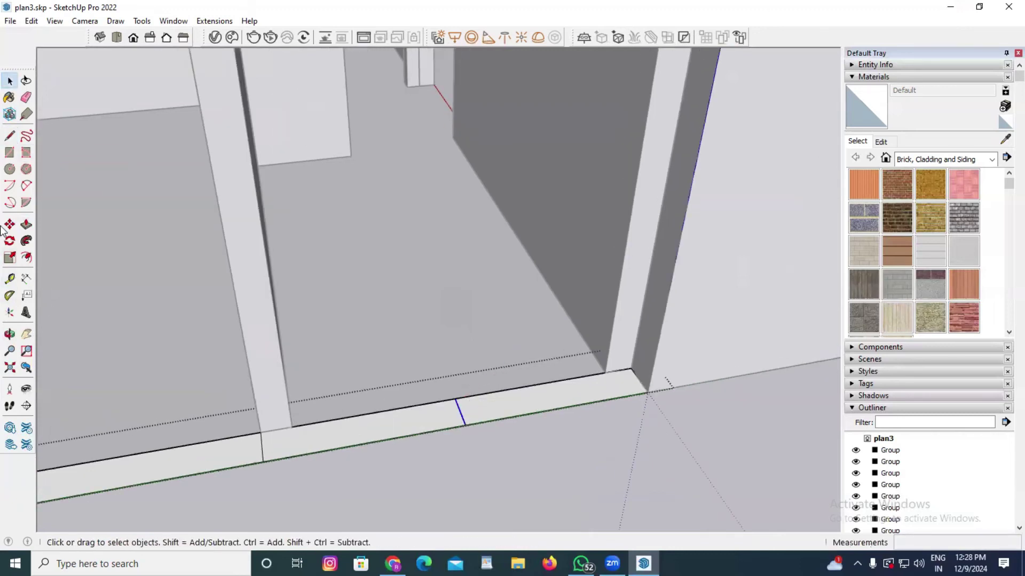
click(9, 224)
key(ctrl)
click(464, 425)
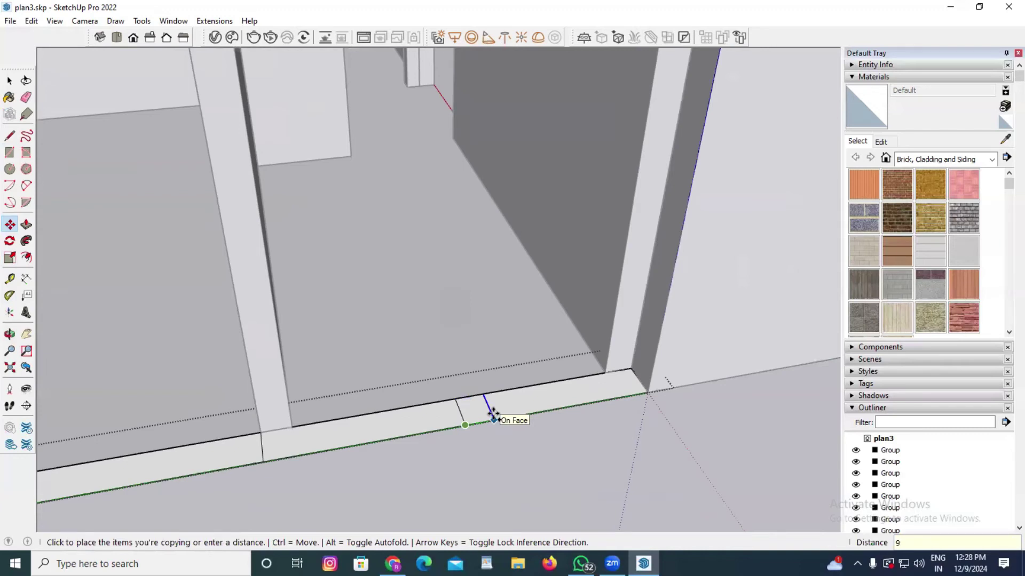
key(Return)
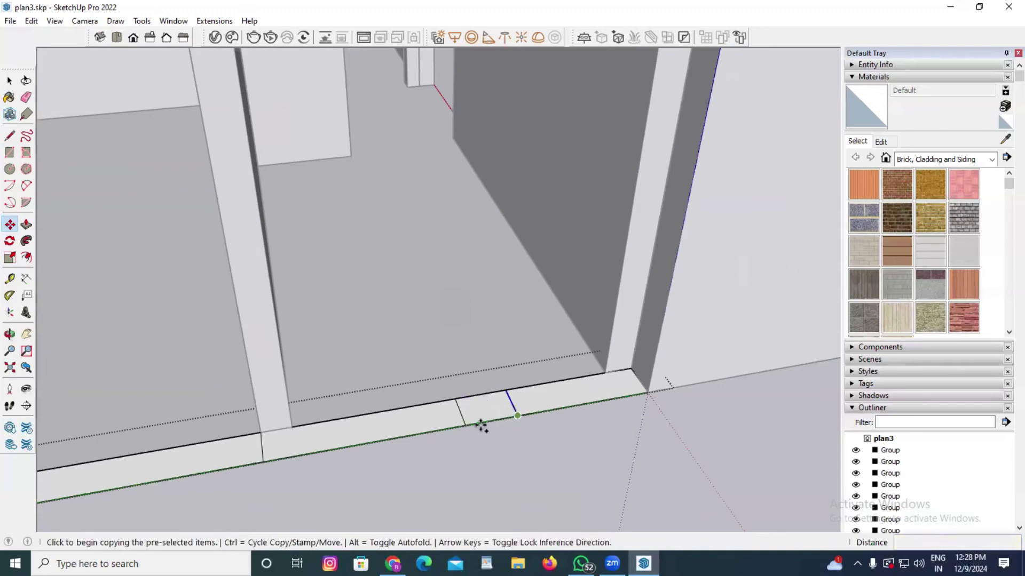
click(481, 425)
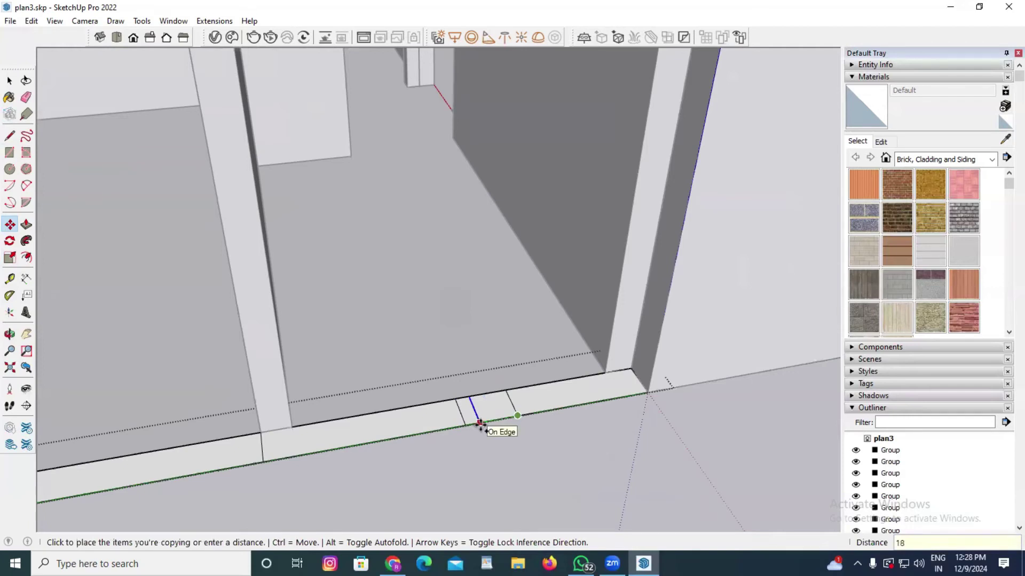
key(Return)
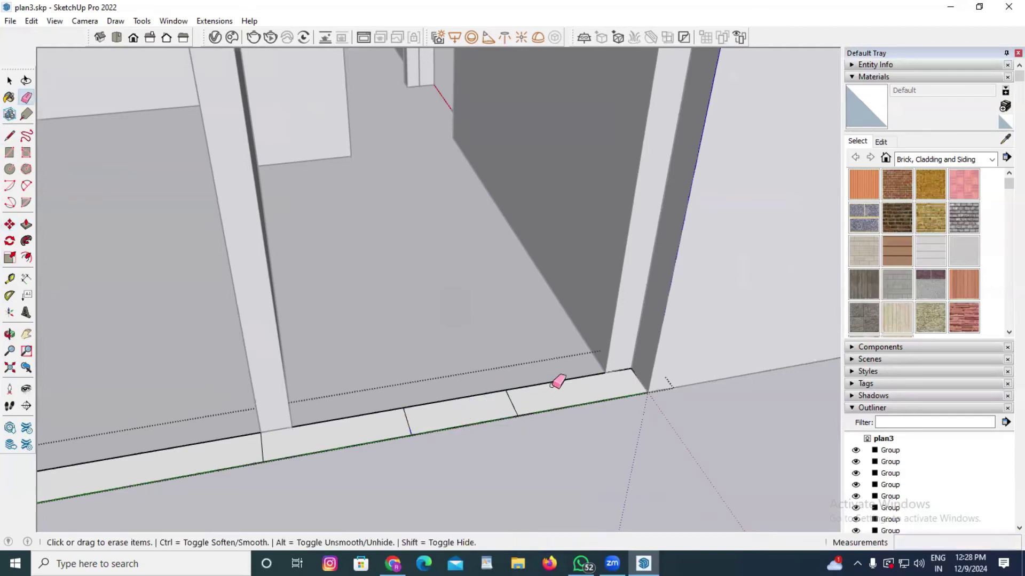
Pull all three segments of the divided strip up 7'
key(space)
click(566, 394)
click(26, 224)
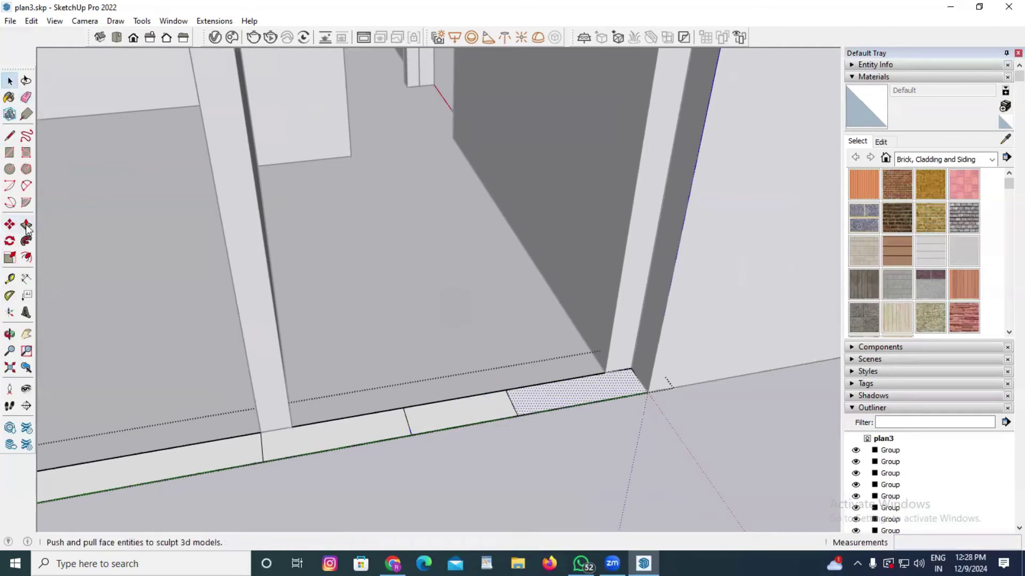
click(533, 389)
text(7)
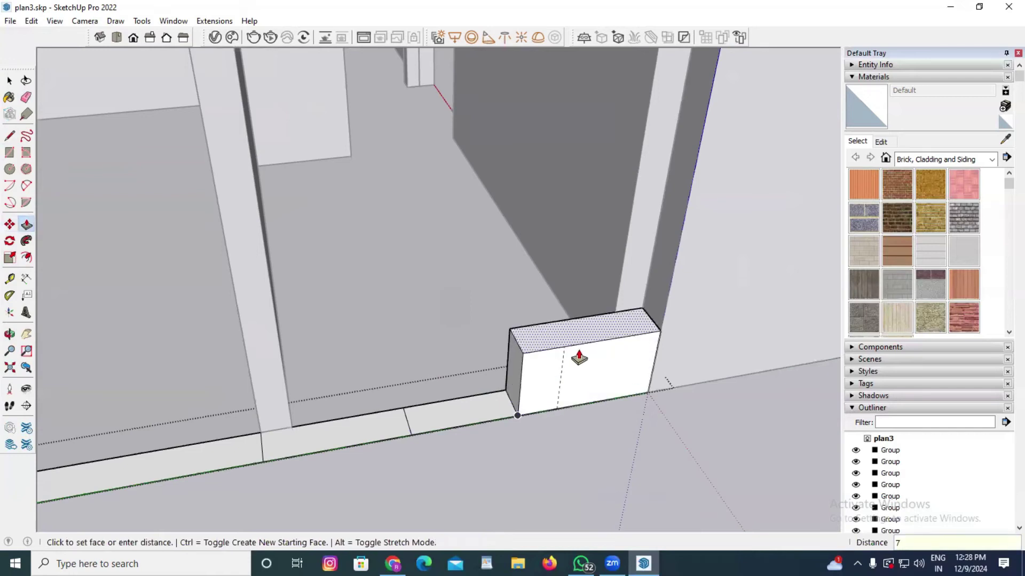
text(')
key(Return)
double_click(475, 423)
double_click(334, 440)
scroll(533, 341, down, 3)
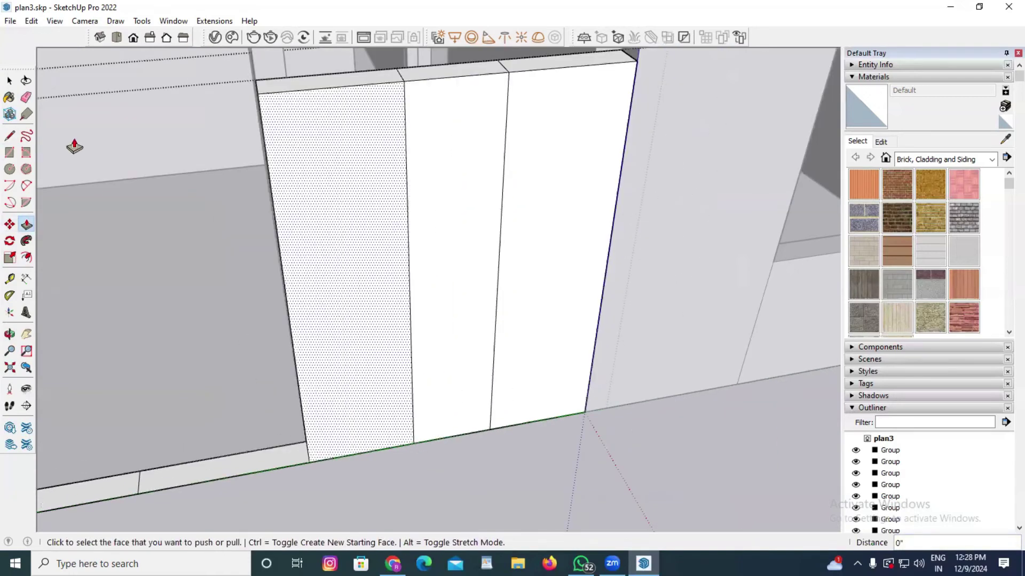
Dimension the height of the raised wall along the vertical edge beside the narrow middle segment
click(27, 278)
click(509, 74)
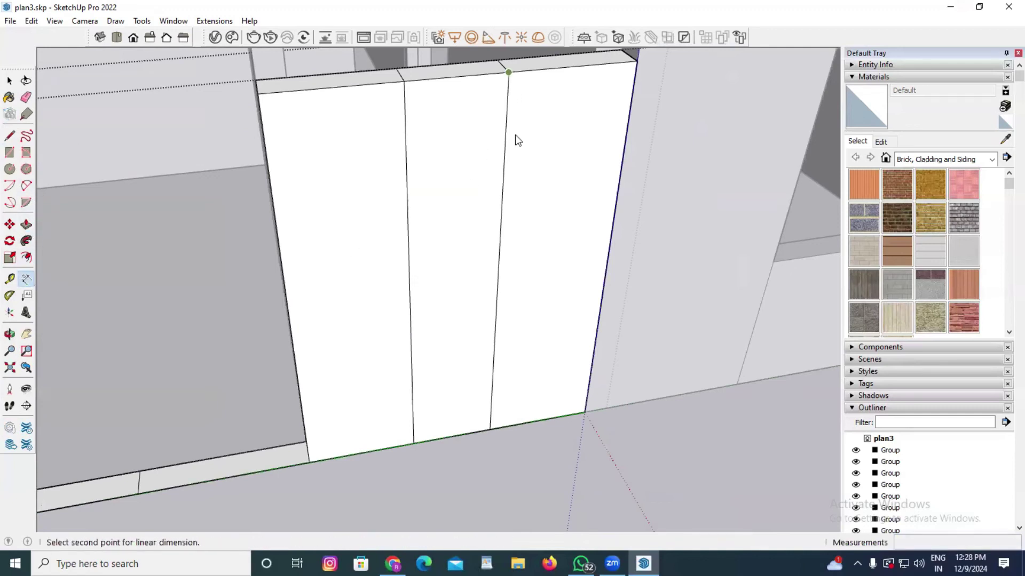
double_click(496, 428)
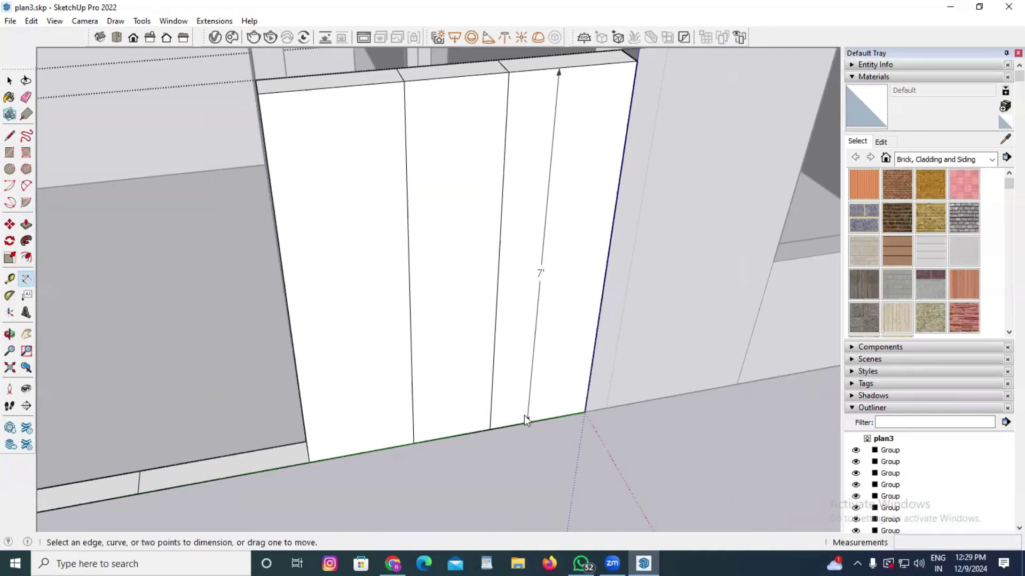
scroll(558, 157, down, 2)
Pull the two outer wall segments up another 1.5', leaving the narrow middle segment lower
key(space)
scroll(549, 203, up, 3)
click(546, 212)
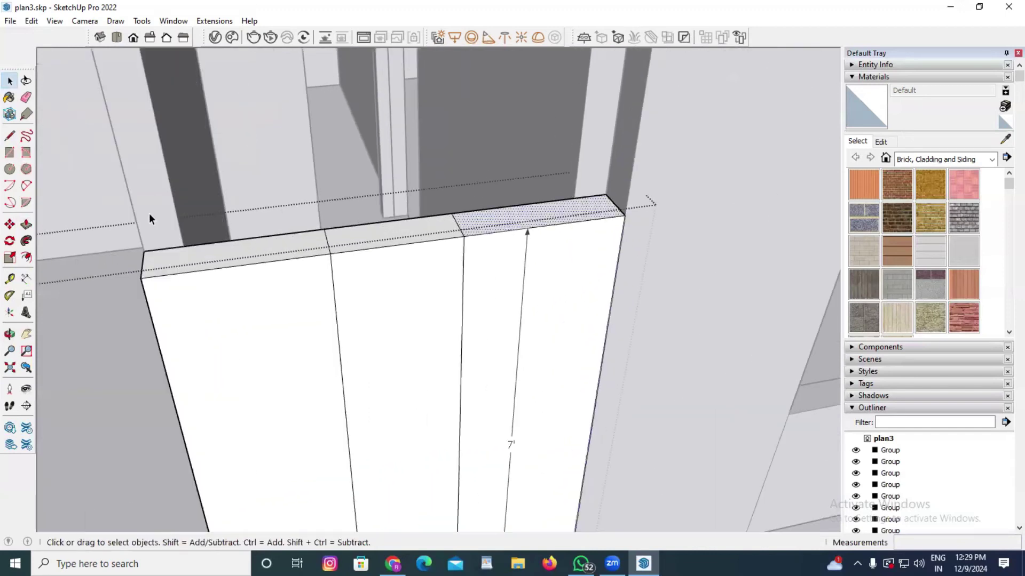
click(26, 225)
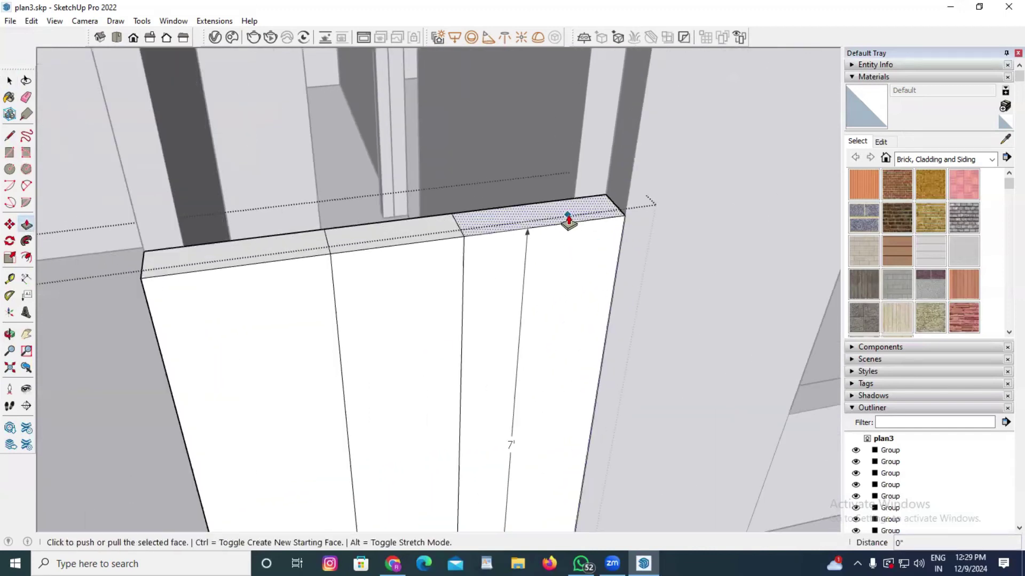
click(565, 218)
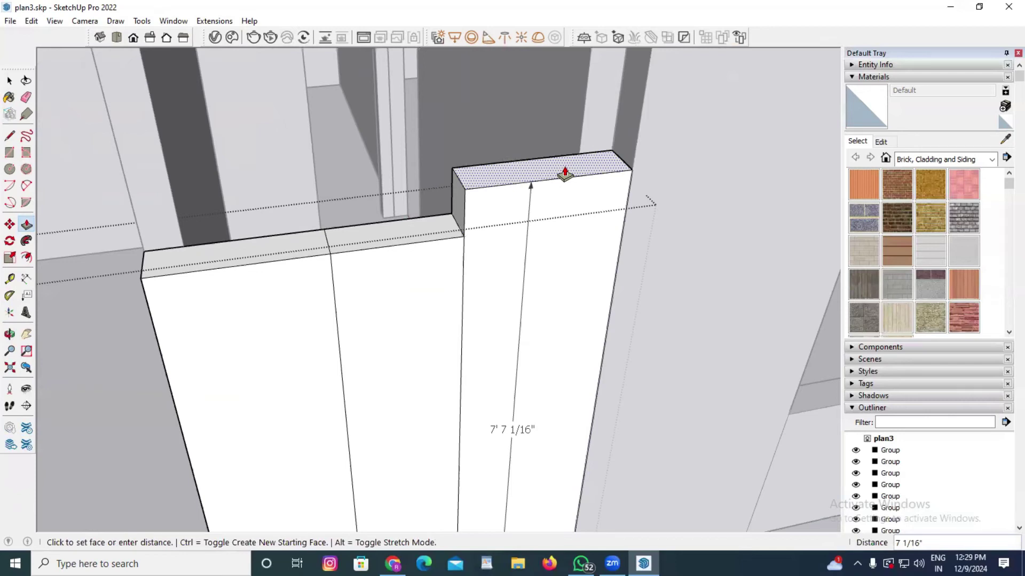
text(1.5')
key(Return)
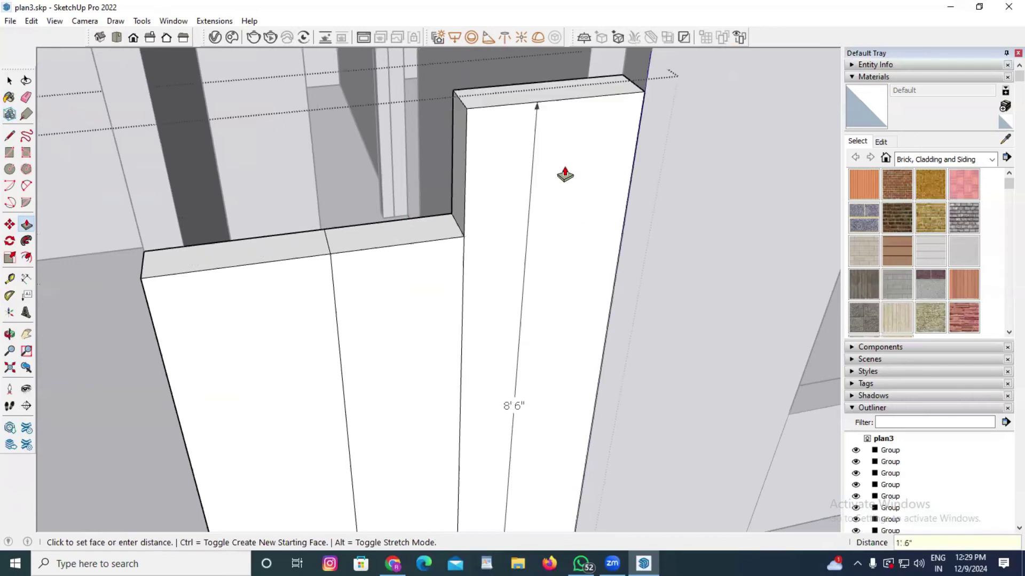
double_click(263, 257)
scroll(427, 321, down, 3)
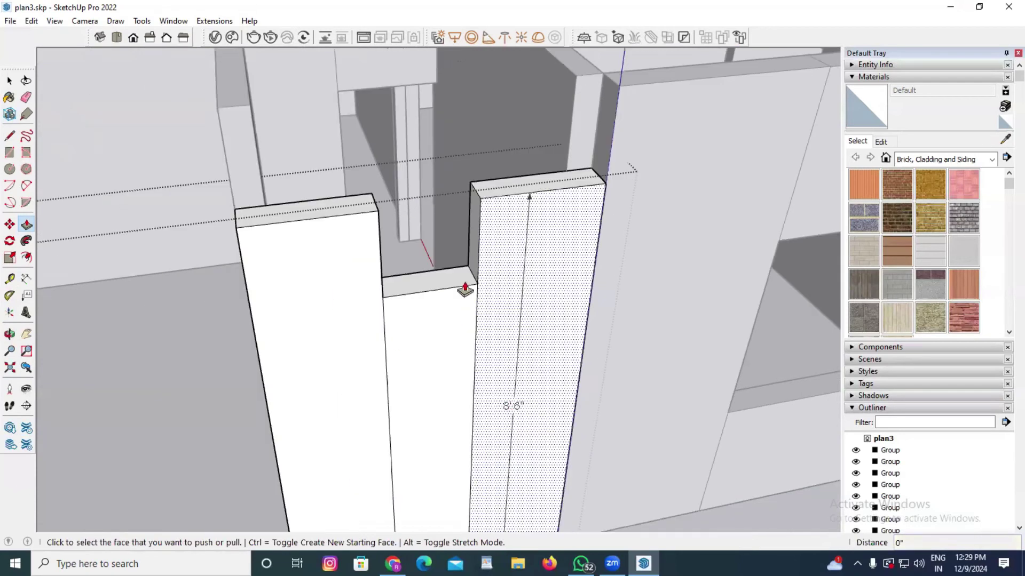
Bridge the middle gap with a rectangle between the two outer wall tops and delete the front face closing the opening
key(r)
scroll(384, 225, up, 5)
click(362, 202)
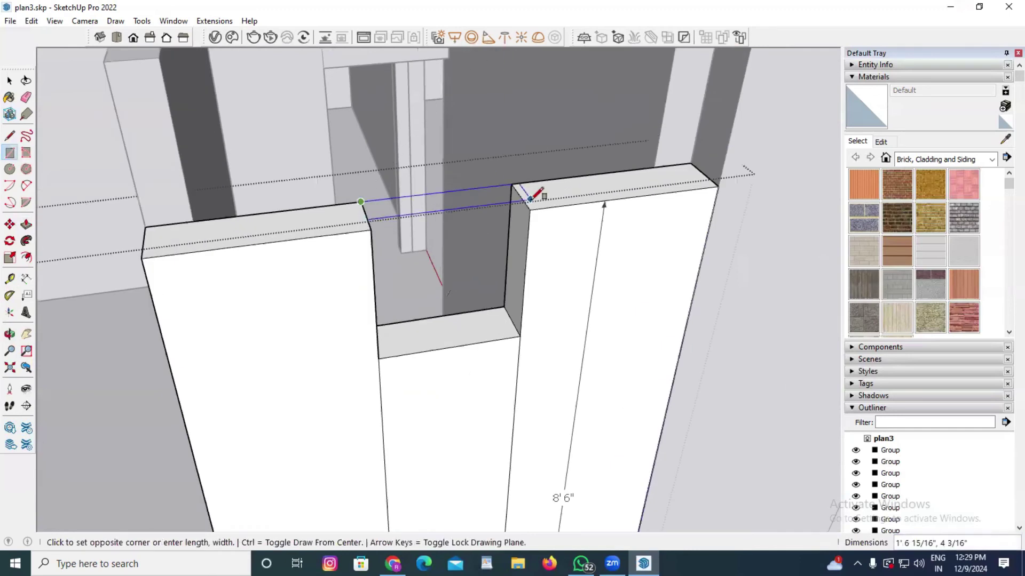
click(528, 209)
key(space)
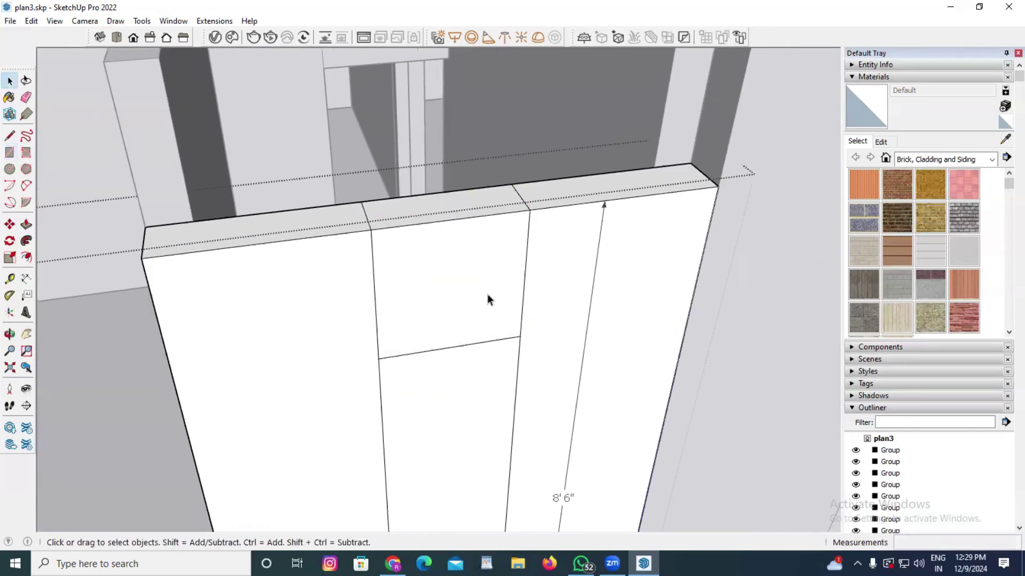
click(488, 300)
key(Delete)
Pull the tops of both outer segments and the bridge over the opening up another 1' 6"
click(585, 202)
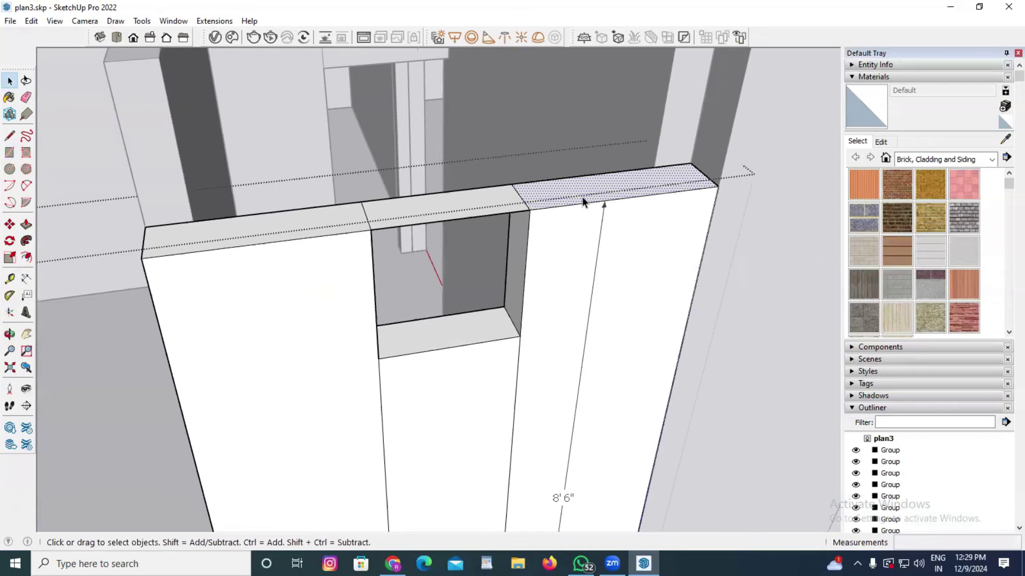
key(p)
click(586, 191)
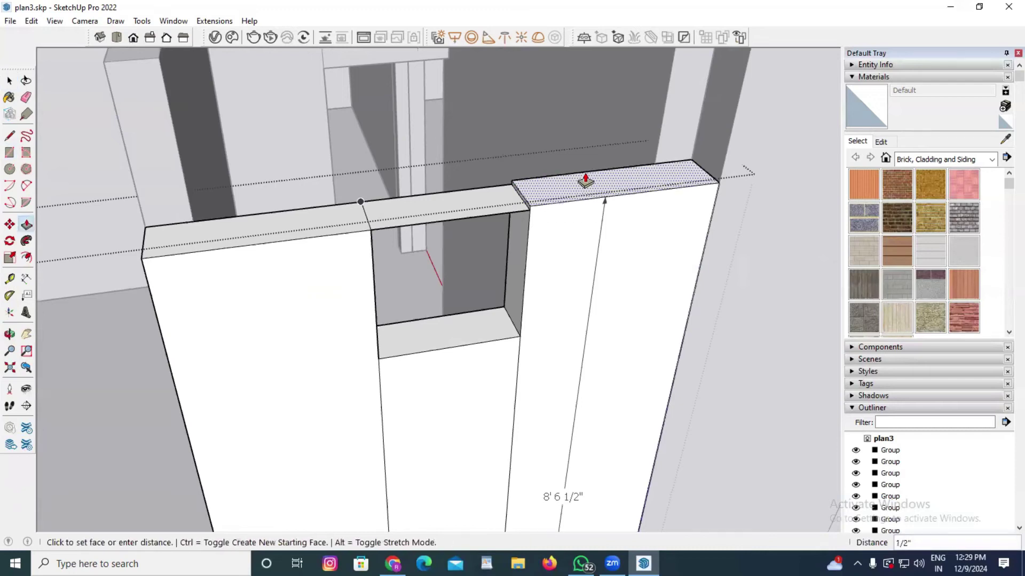
text(10')
key(Return)
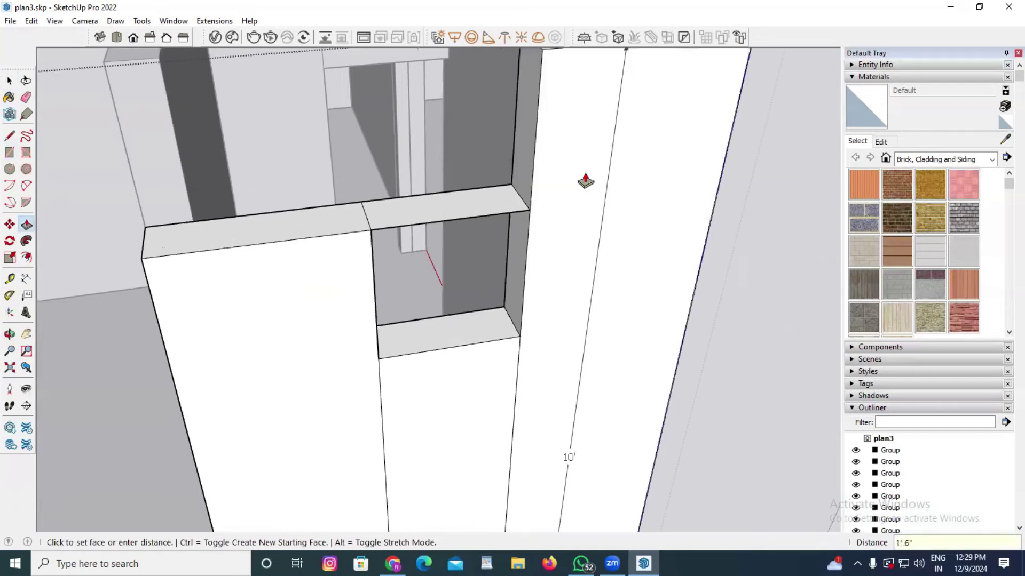
middle_drag(275, 231, 706, 368)
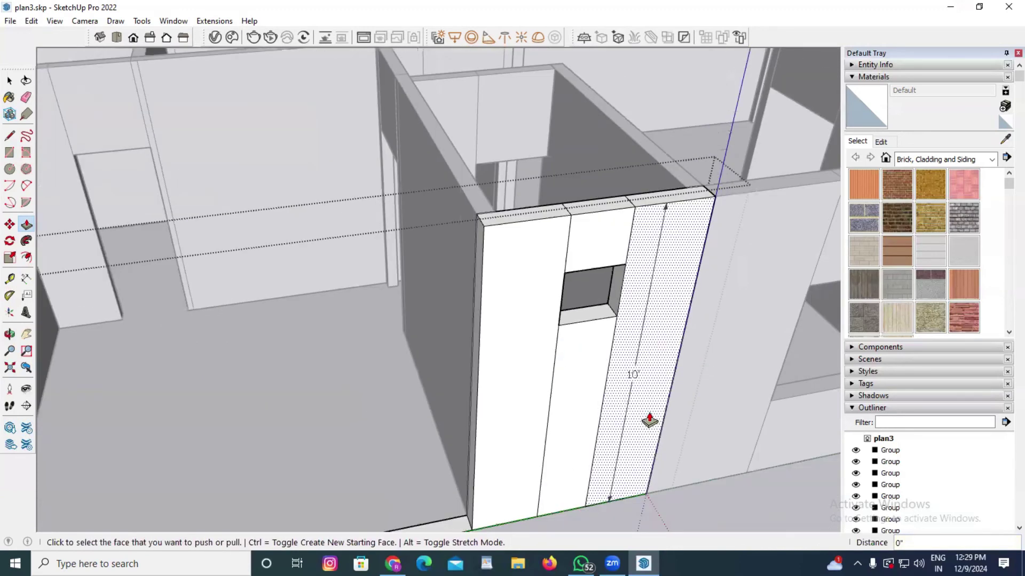
Dimension the height of the small window opening and the height of the wall above it
click(27, 279)
scroll(624, 328, up, 2)
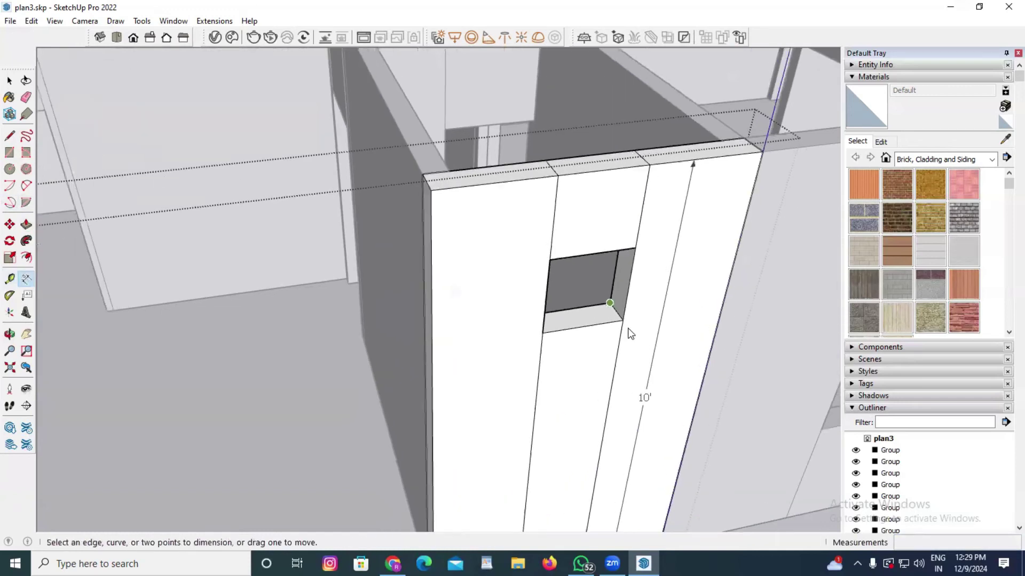
click(623, 321)
click(635, 250)
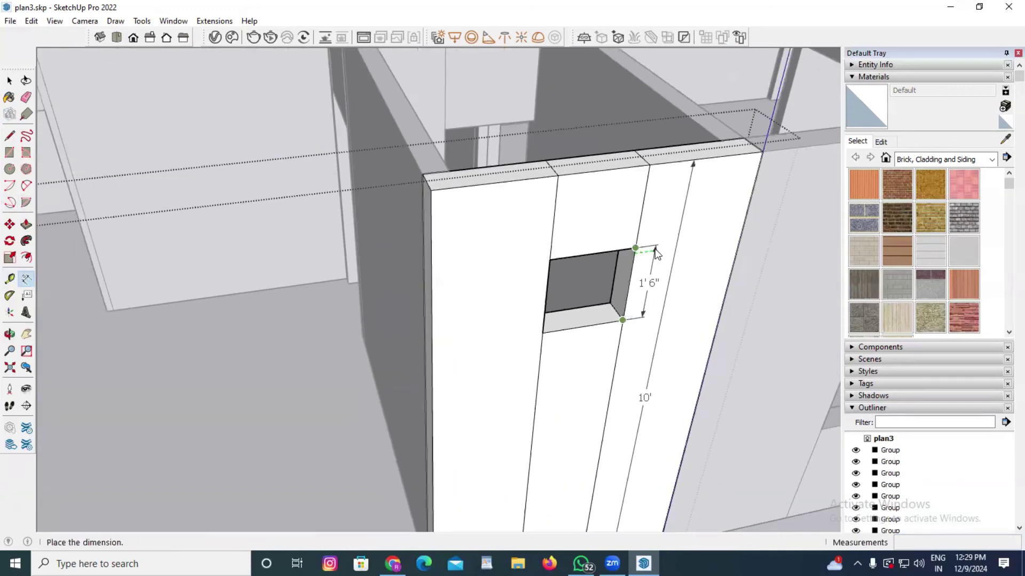
click(651, 257)
click(652, 257)
click(636, 249)
click(636, 249)
click(649, 166)
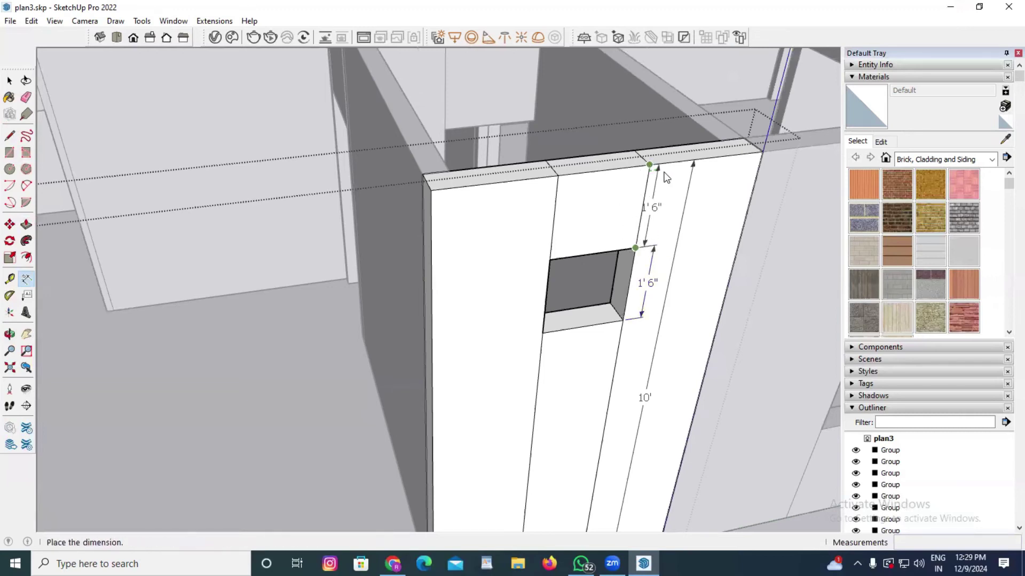
click(689, 255)
scroll(688, 255, down, 5)
middle_drag(688, 255, 561, 341)
key(space)
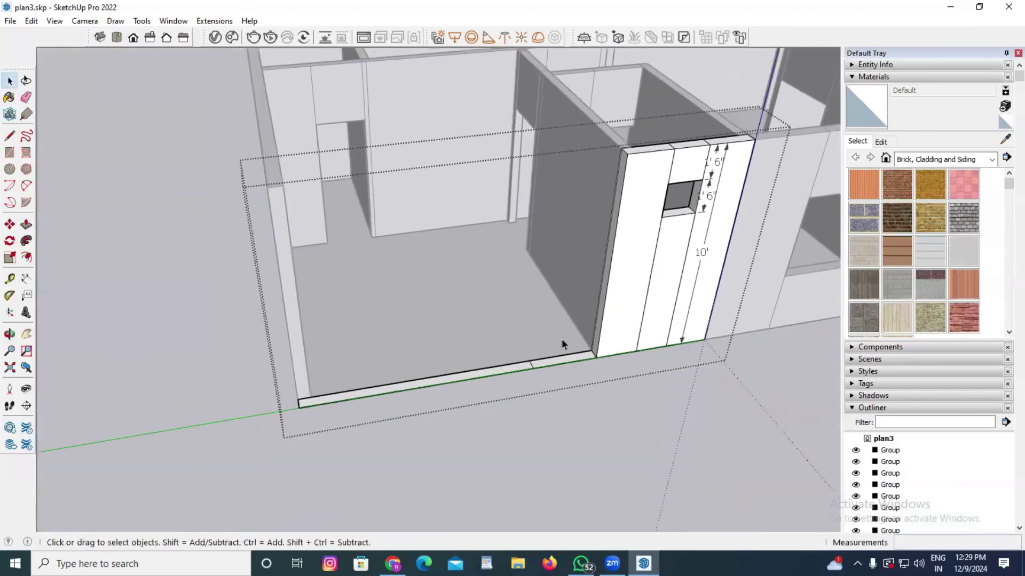
Pull the short window strip next to the finished wall section up 4' as a sill
scroll(563, 369, up, 4)
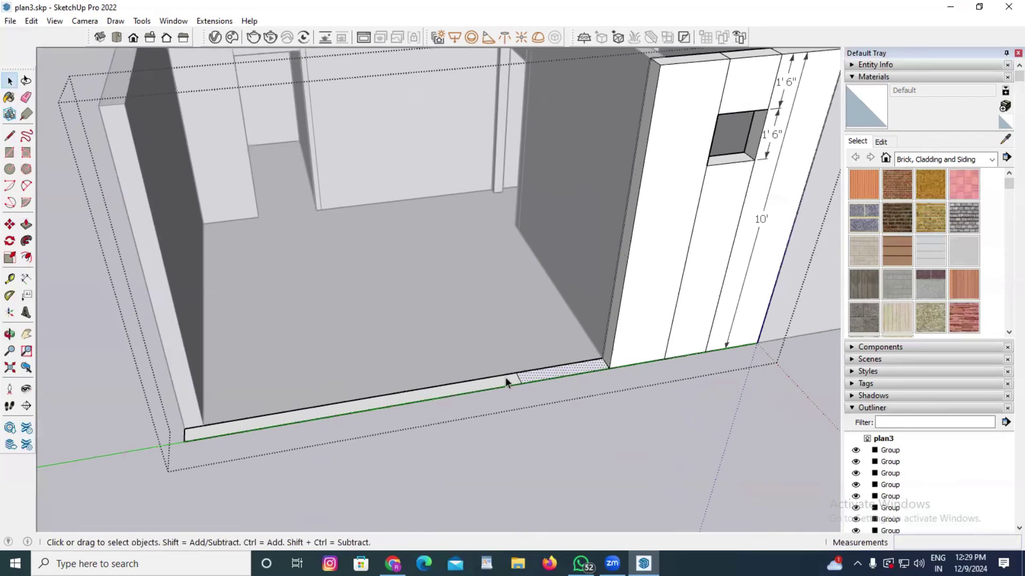
key(p)
click(575, 370)
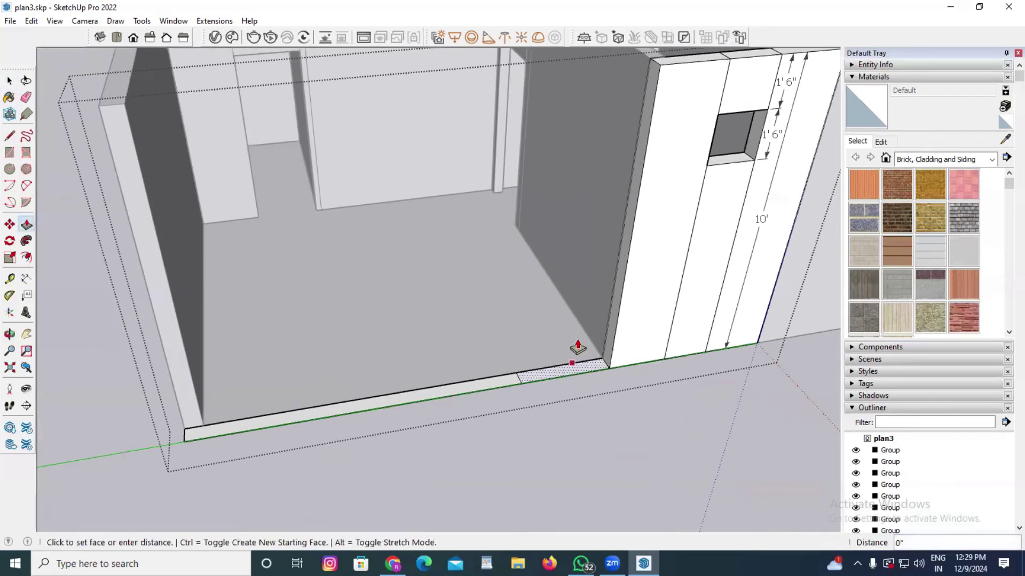
text(4')
key(Return)
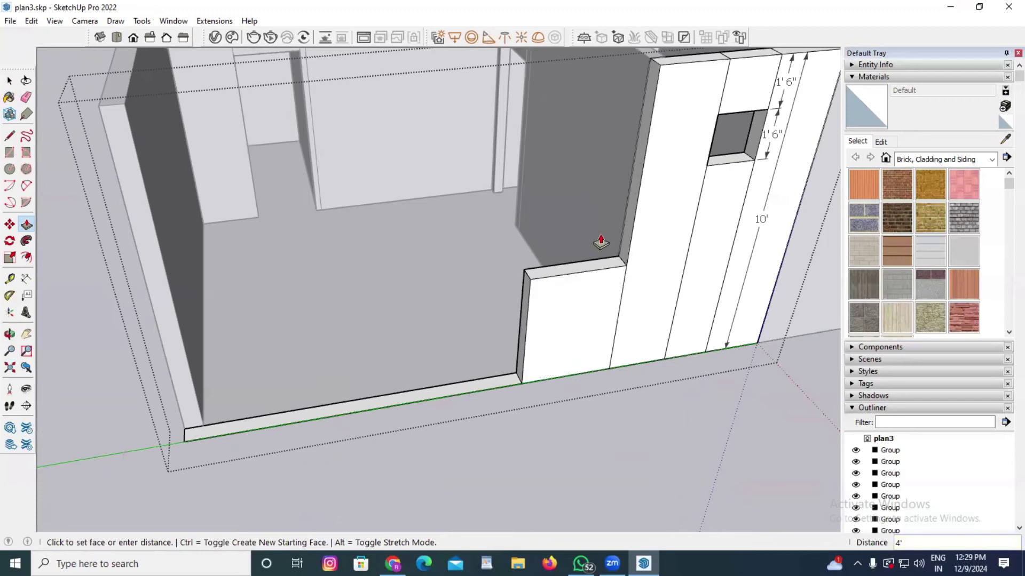
Pull the long front wall segment beside the sill up 4' and add another 4' to it
double_click(489, 395)
click(495, 264)
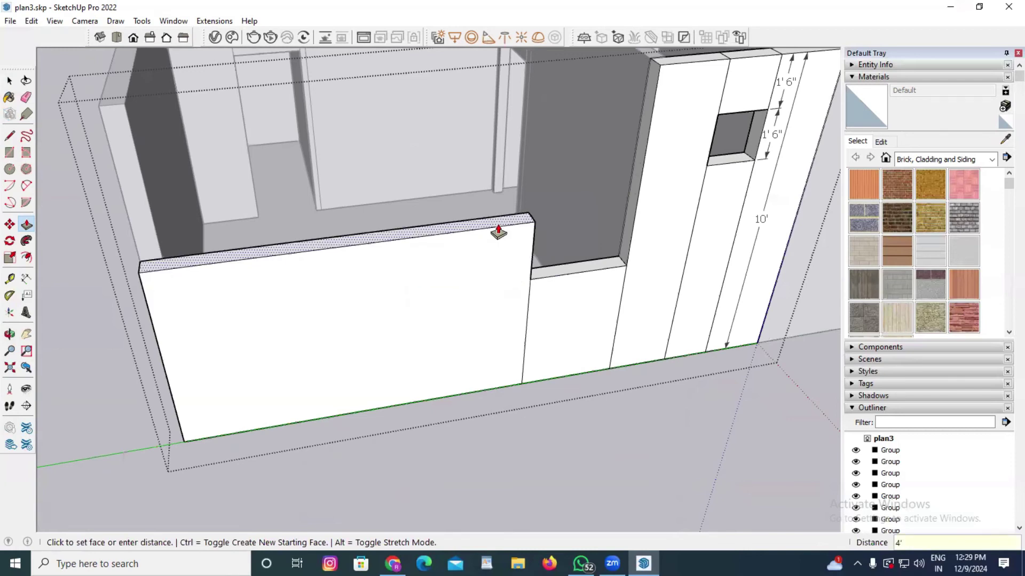
key(Return)
key(r)
scroll(555, 110, up, 3)
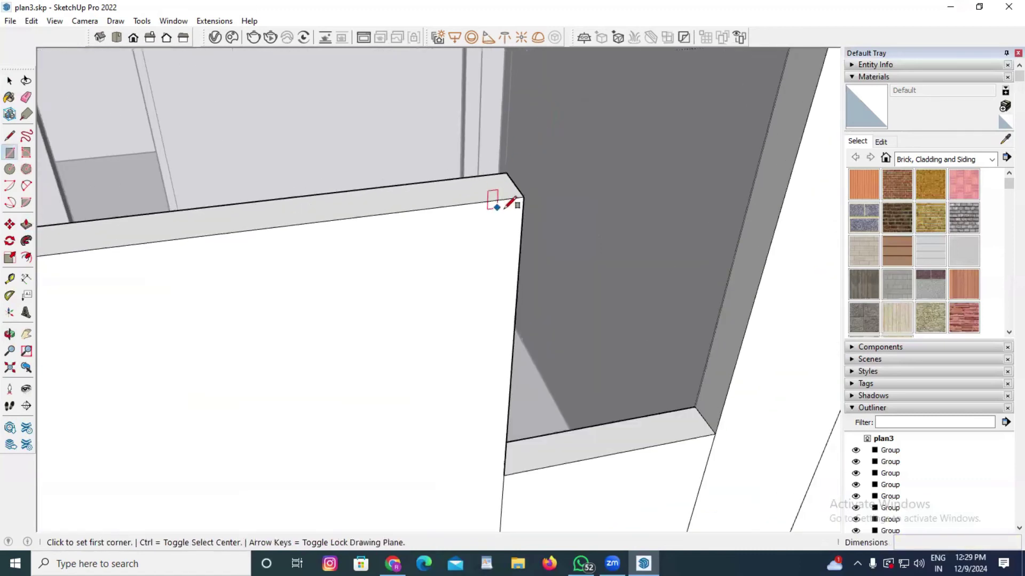
click(524, 197)
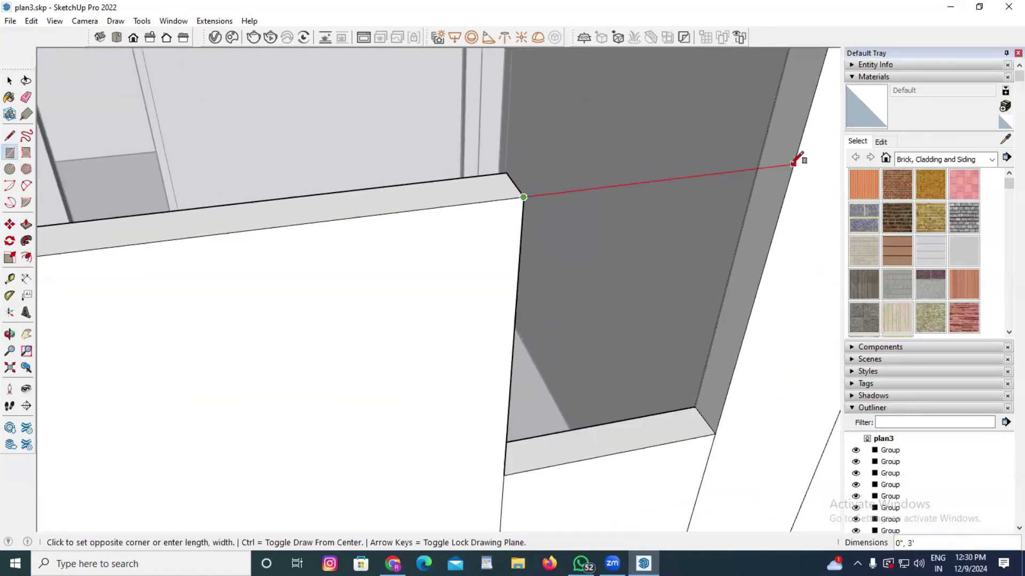
key(Escape)
scroll(354, 238, down, 3)
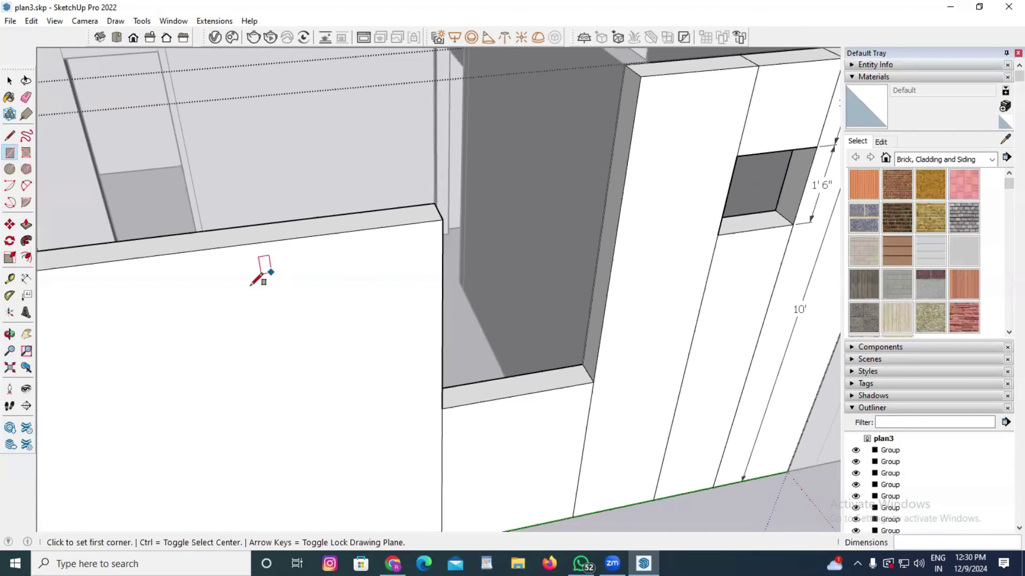
scroll(259, 277, down, 3)
Draw lines across the window opening along the front and back wall edges to form a top face level with the long front wall
click(10, 135)
scroll(453, 228, up, 4)
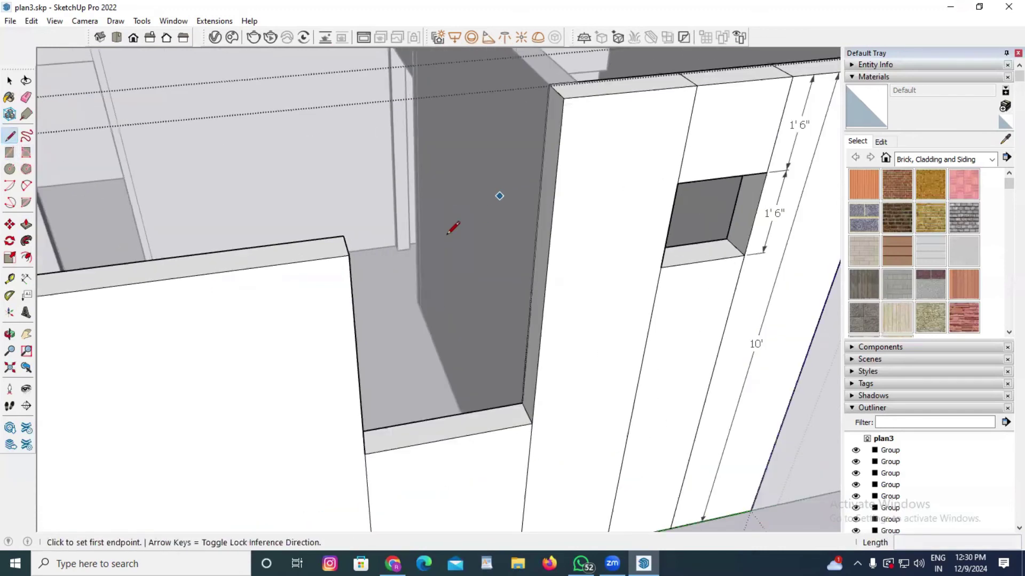
click(350, 255)
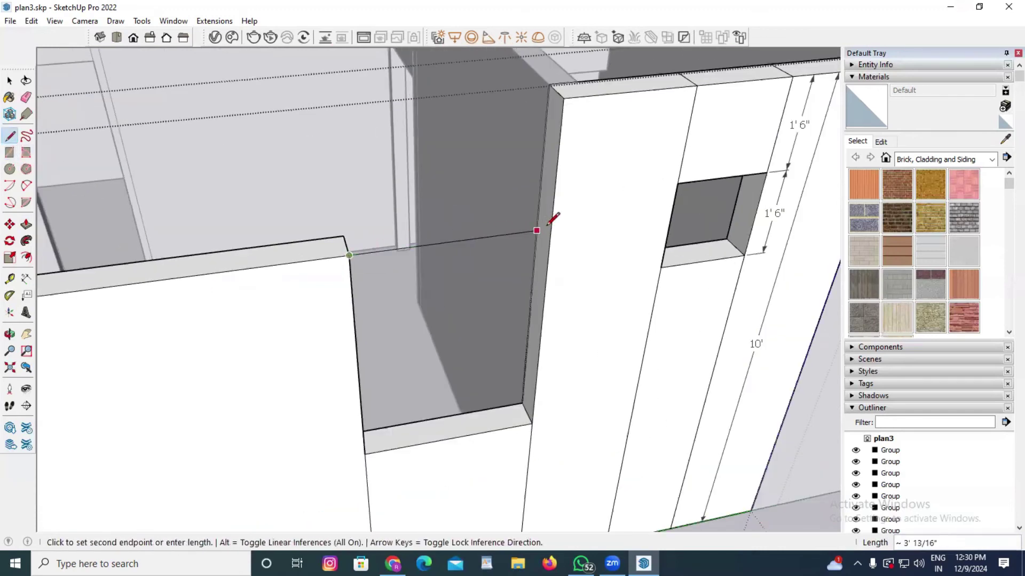
click(550, 230)
click(344, 231)
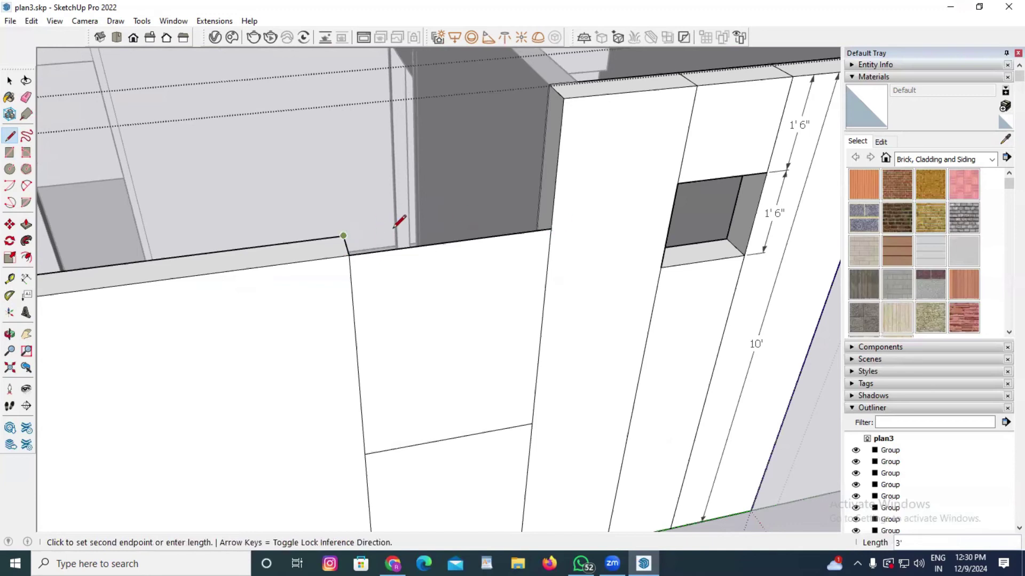
click(538, 211)
click(538, 211)
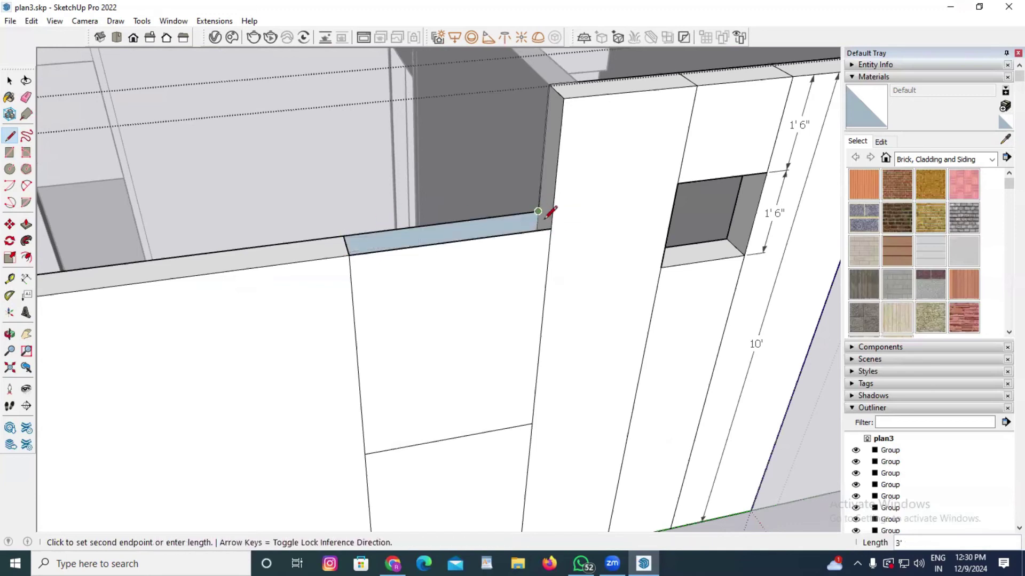
key(Escape)
Delete the vertical face that fills the window opening between the sill and the bridging strip
key(space)
click(487, 332)
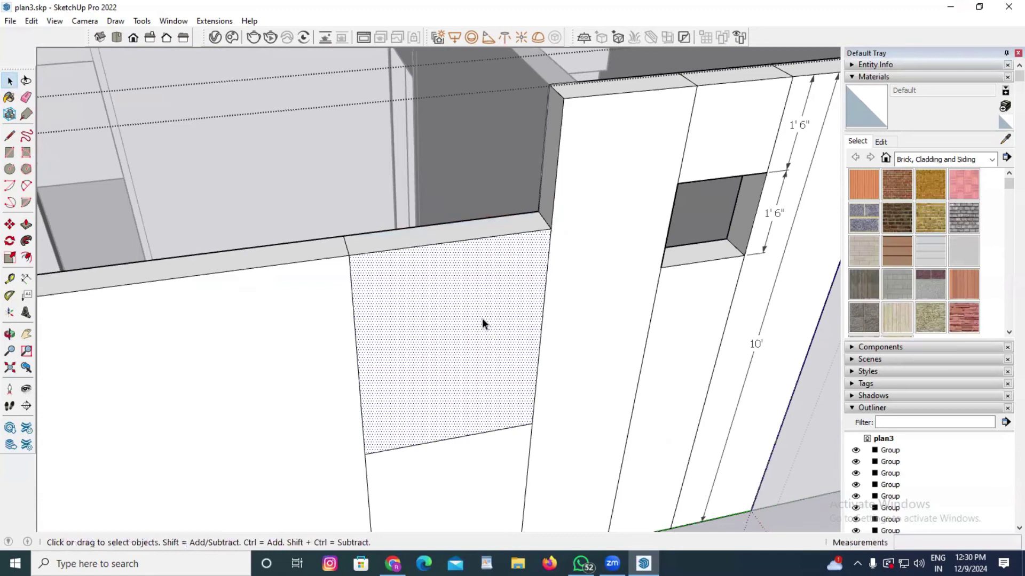
key(Delete)
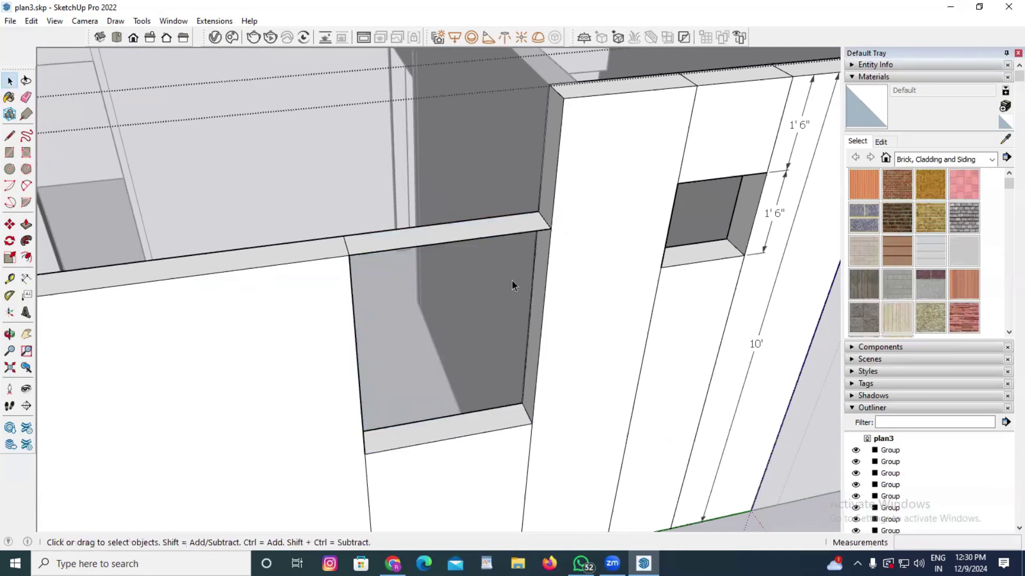
Pull the strip above the window opening and the long front wall up flush with the top of the finished walls
key(p)
click(504, 229)
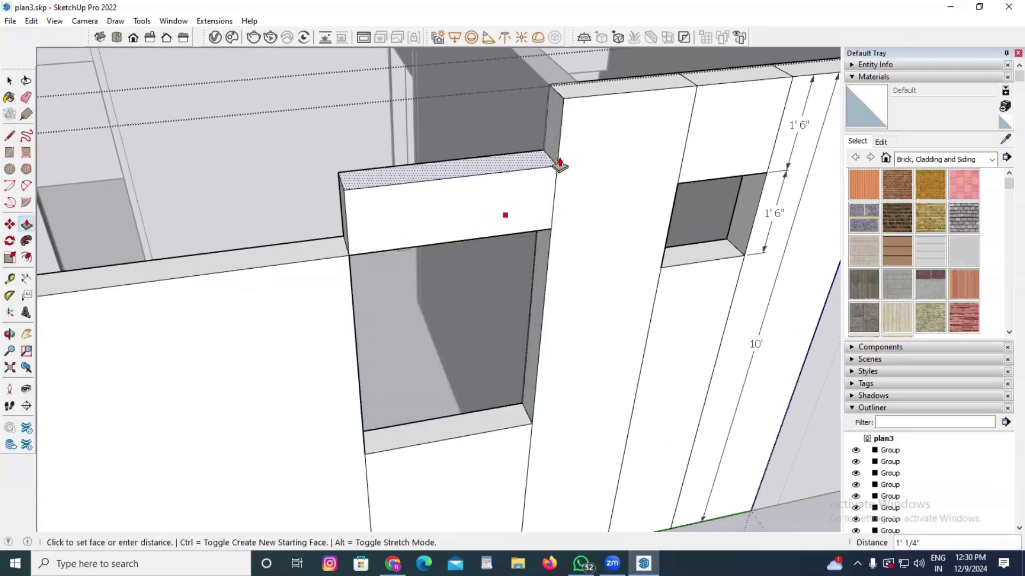
key(Return)
middle_drag(315, 258, 642, 347)
scroll(641, 347, down, 10)
key(space)
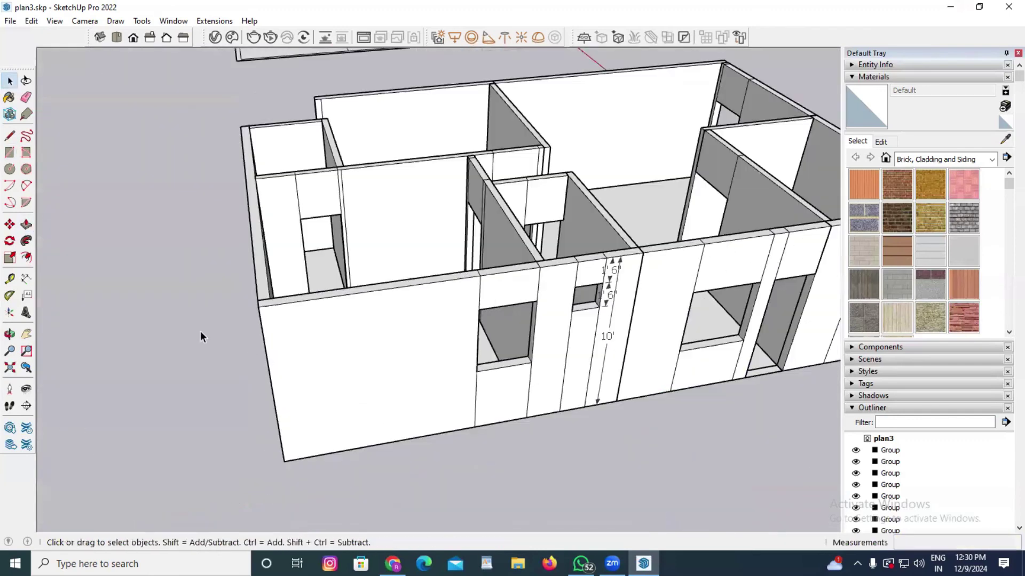
Move around and into the building to examine the rooms and their door and window openings
click(9, 334)
drag(103, 325, 67, 352)
scroll(315, 217, up, 10)
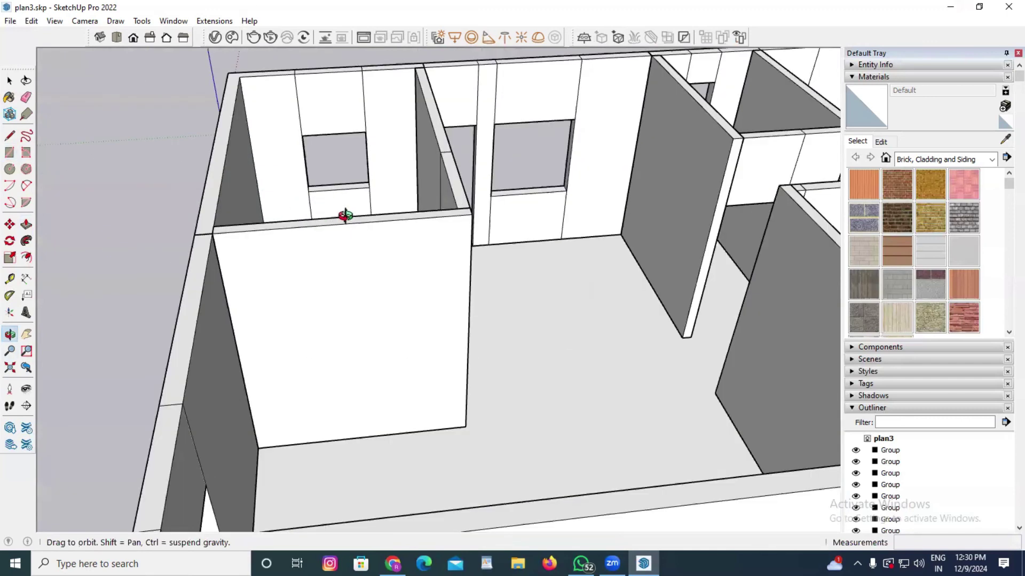
drag(385, 217, 95, 184)
scroll(261, 142, up, 5)
drag(322, 261, 226, 140)
key(h)
drag(350, 288, 335, 117)
drag(364, 271, 356, 113)
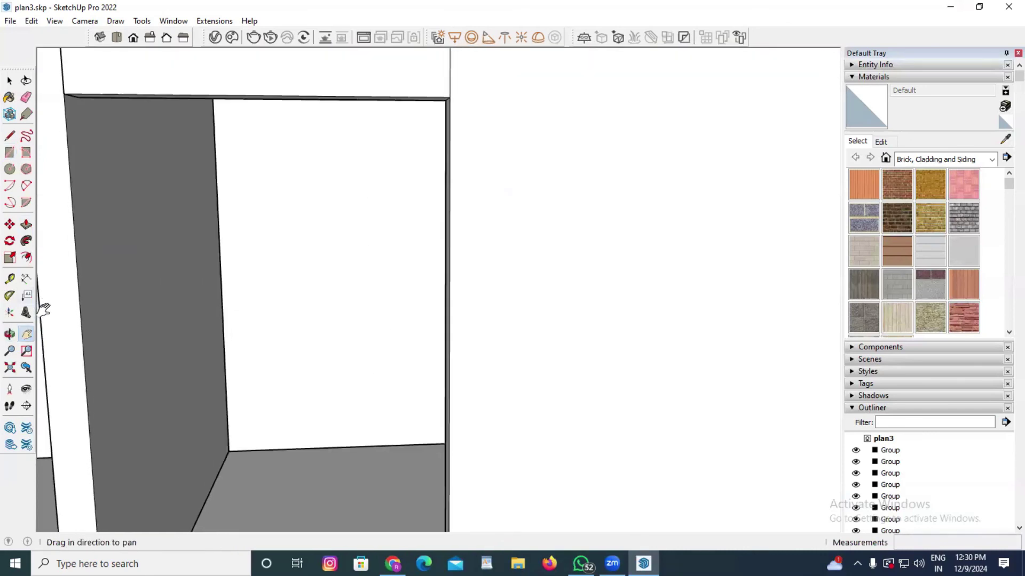
click(9, 334)
drag(198, 330, 341, 339)
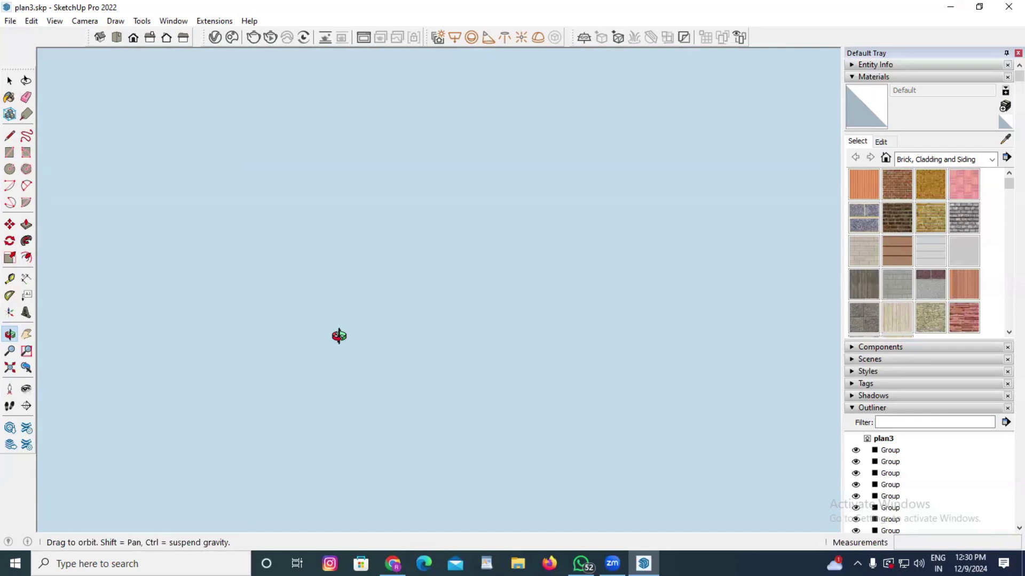
Hide the wall groups that block the view into the room
click(10, 81)
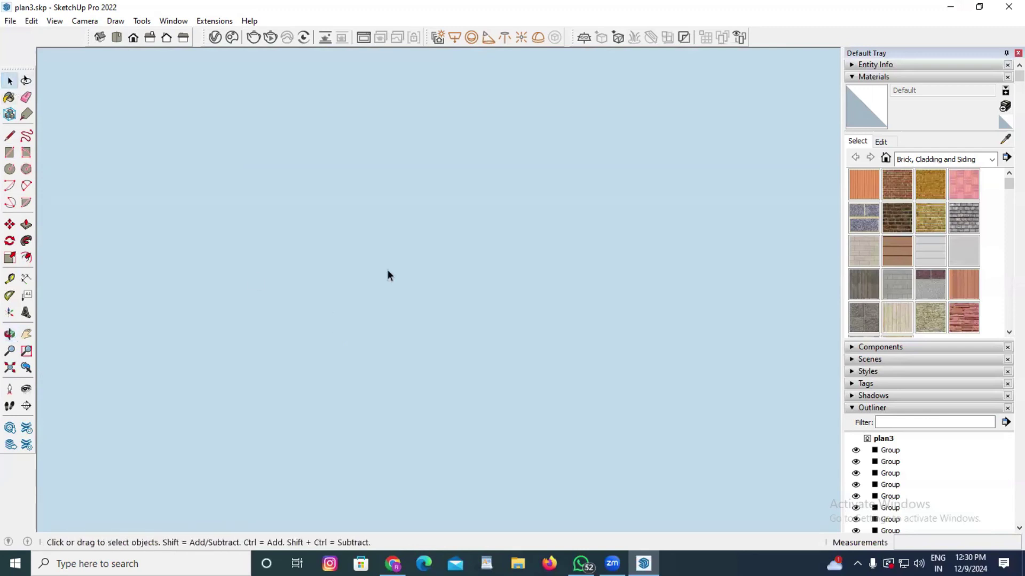
click(415, 238)
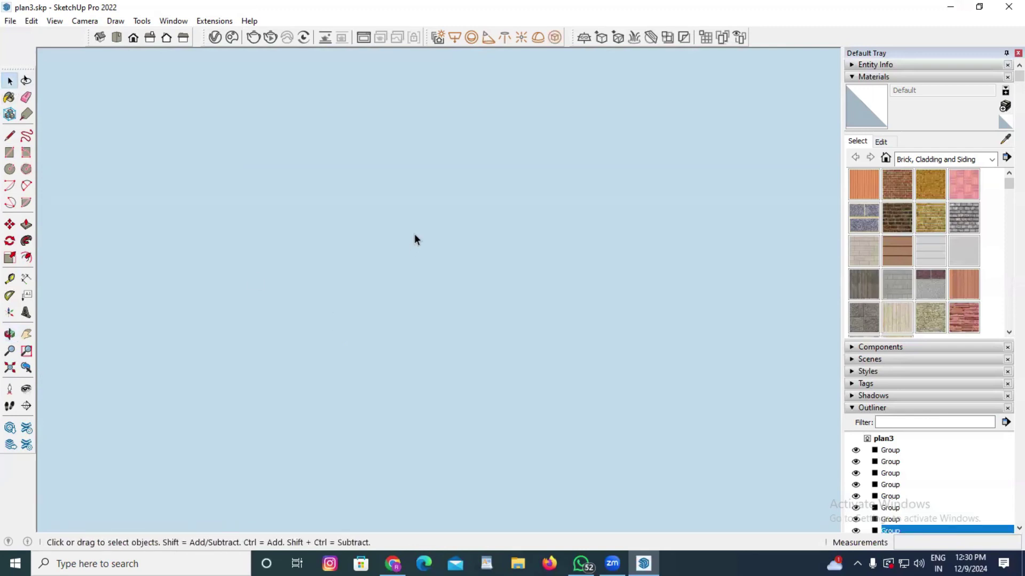
right_click(416, 236)
click(434, 271)
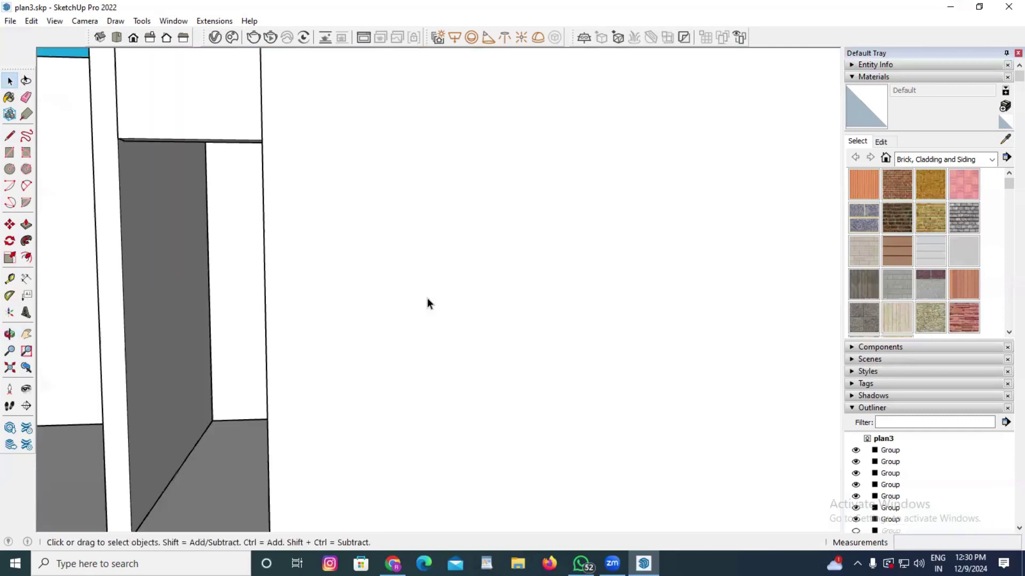
click(383, 271)
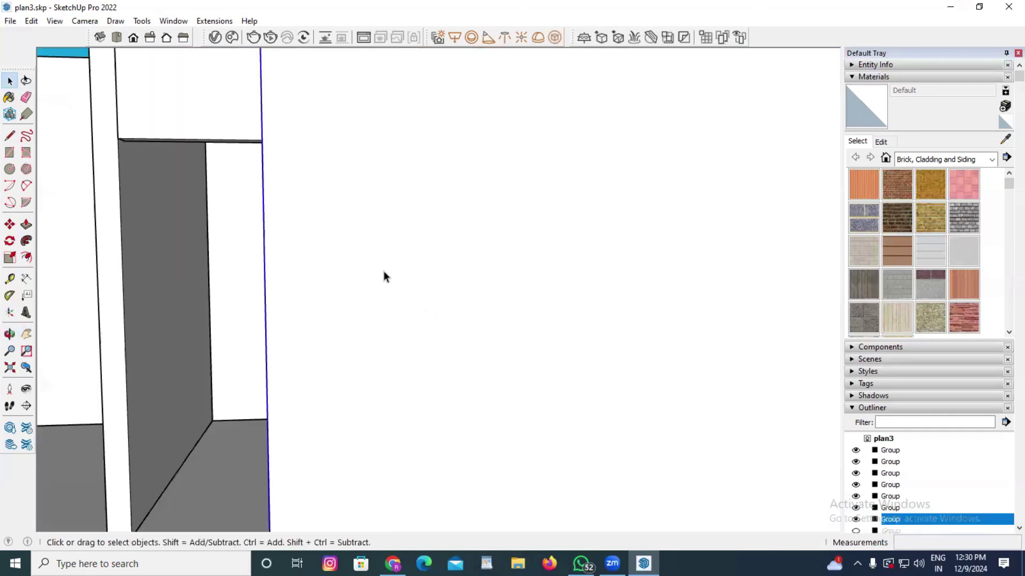
ctrl+click(248, 141)
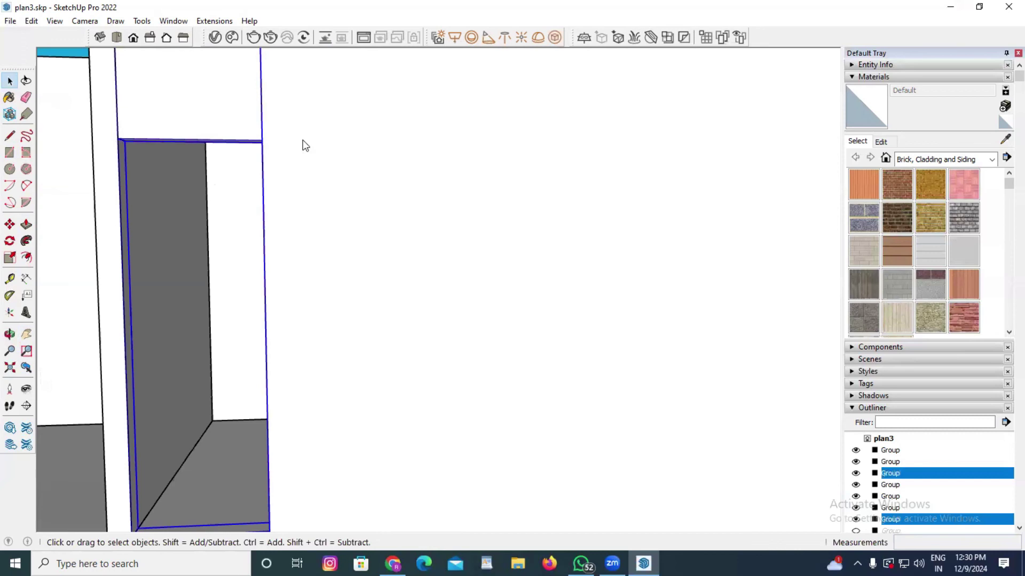
right_click(303, 140)
click(342, 178)
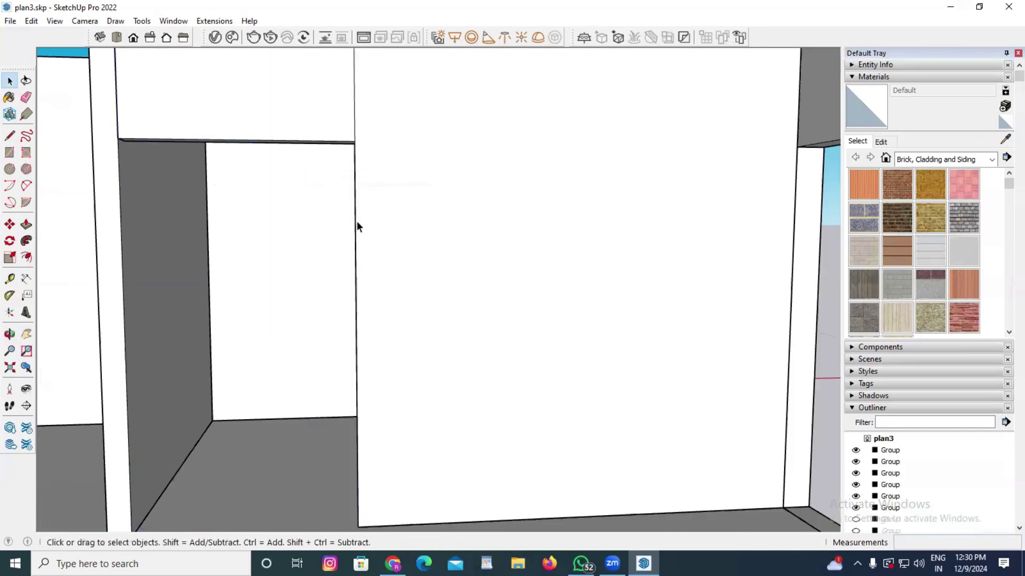
right_click(393, 220)
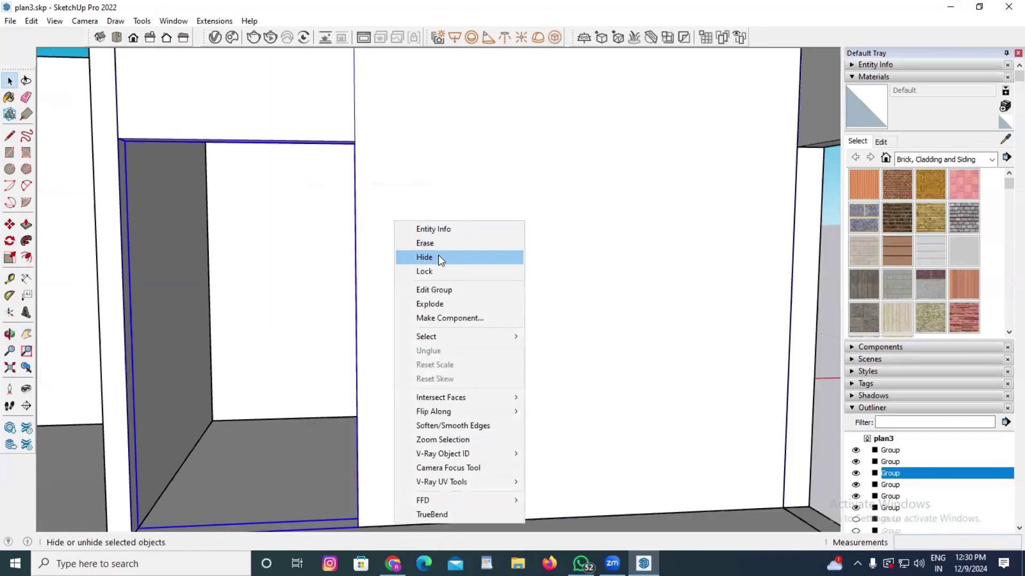
click(437, 257)
click(11, 336)
drag(280, 351, 273, 333)
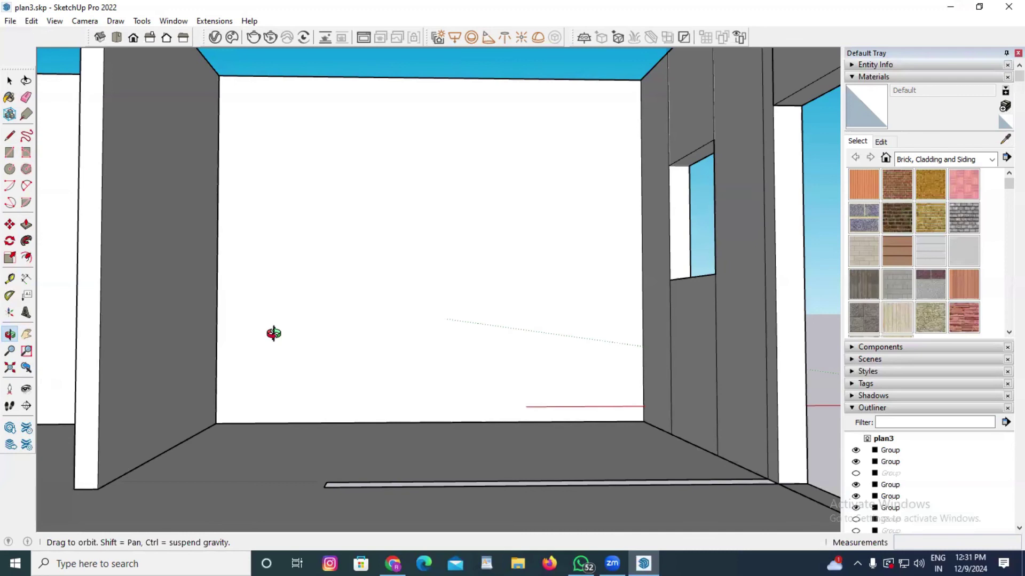
key(space)
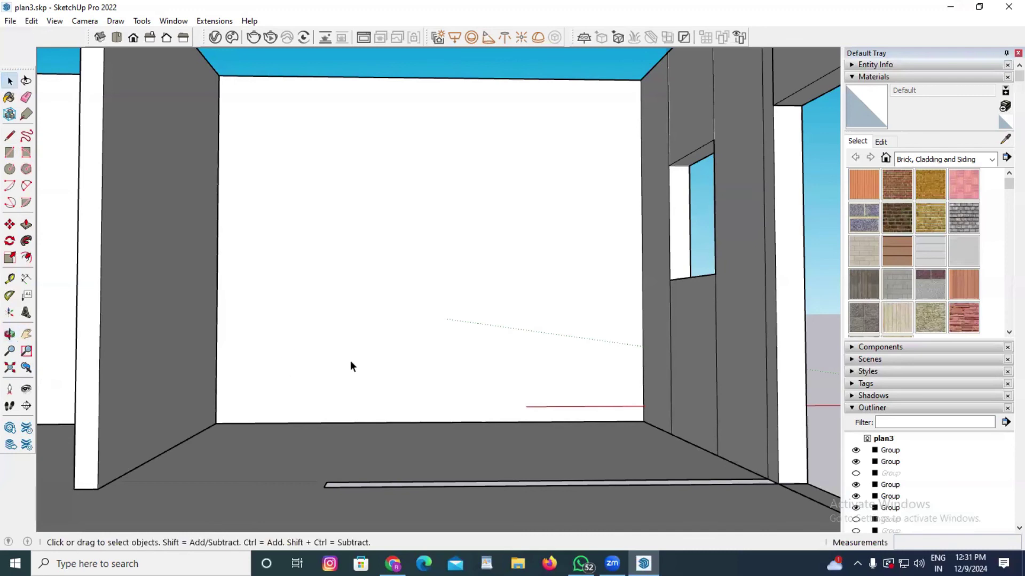
Unhide all the hidden wall groups
click(10, 334)
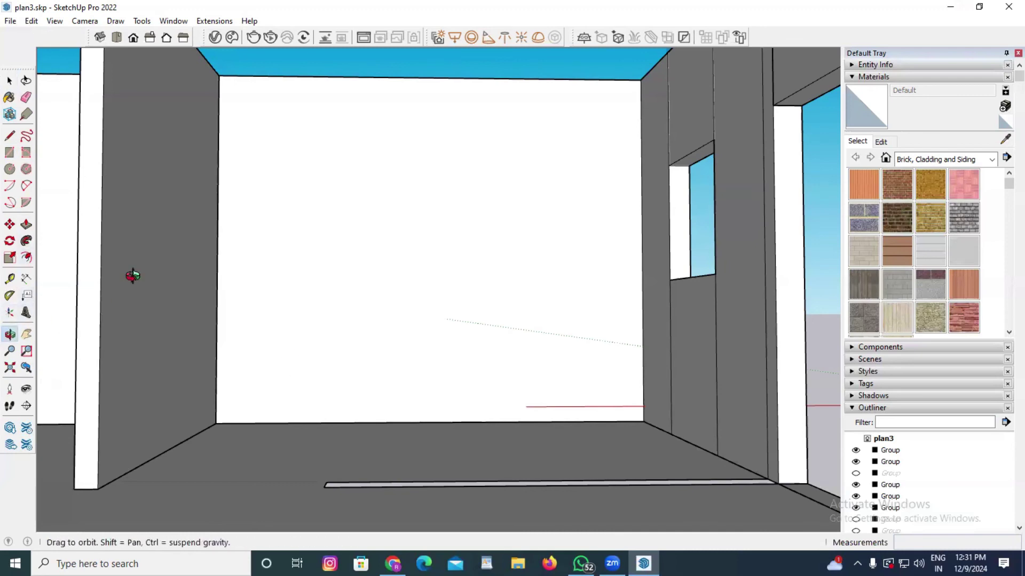
drag(130, 275, 425, 422)
scroll(417, 310, down, 8)
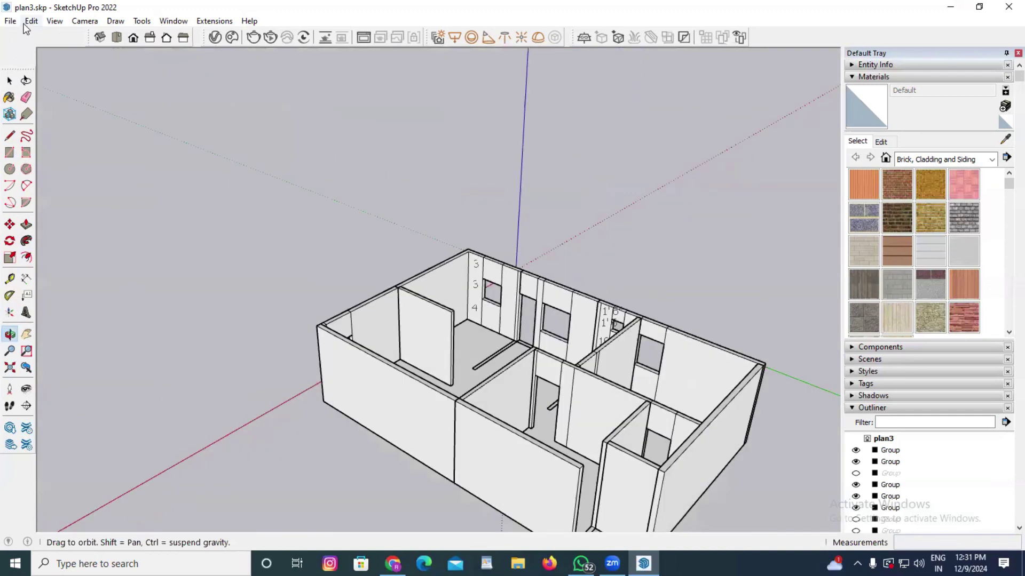
click(27, 22)
mouse_move(75, 218)
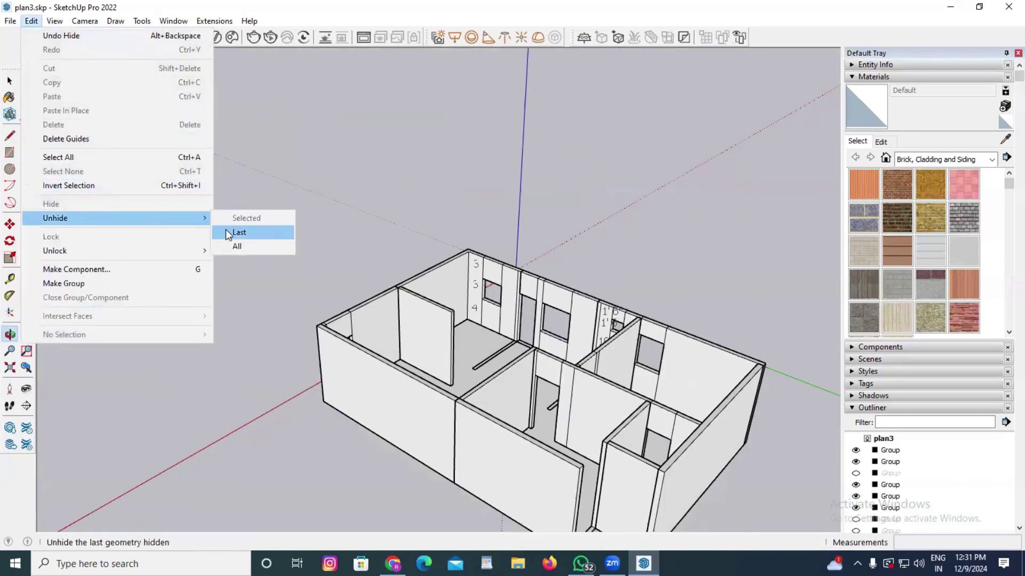
click(235, 245)
Draw a rectangle about 38' by 25' over the wall tops, between diagonally opposite outer corners of the building, as the roof
click(9, 152)
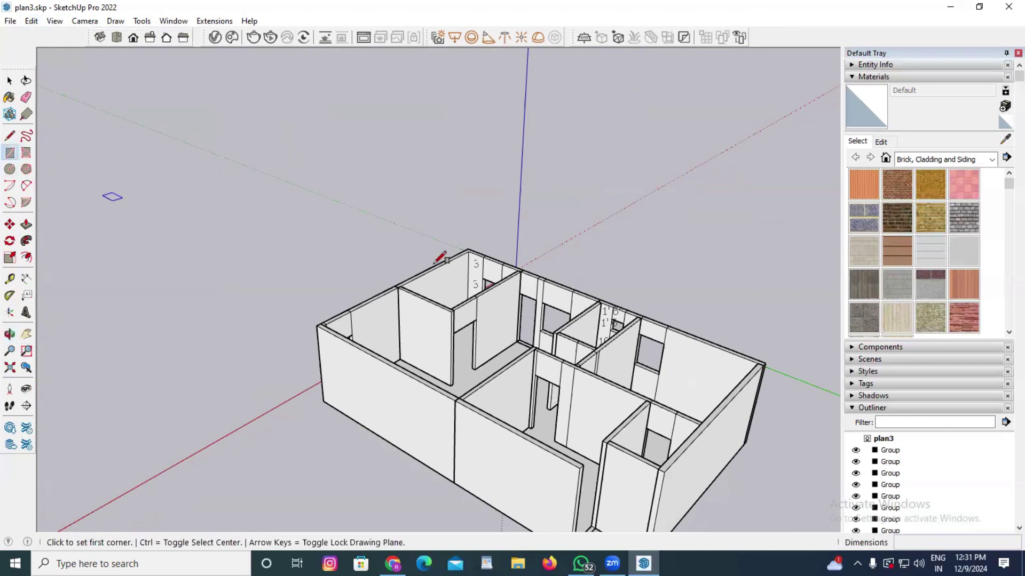
scroll(229, 361, up, 5)
click(216, 368)
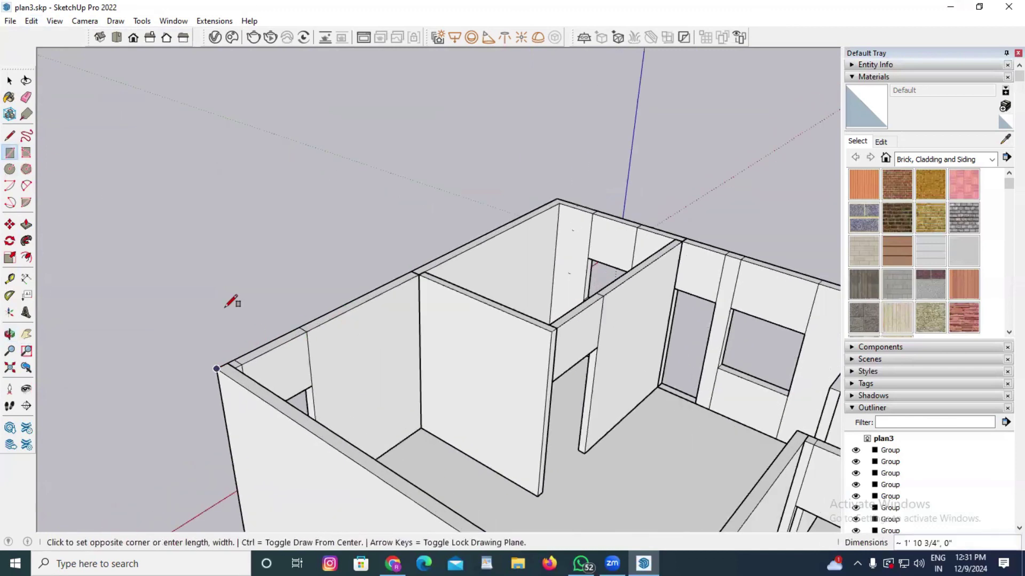
scroll(208, 288, down, 5)
scroll(621, 358, up, 3)
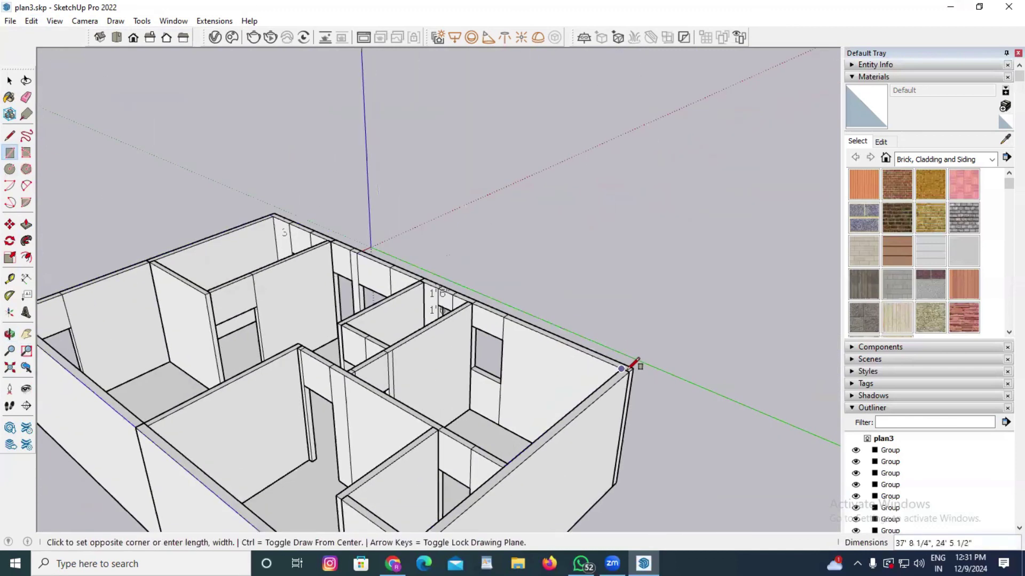
scroll(640, 359, up, 4)
click(627, 371)
scroll(628, 374, down, 6)
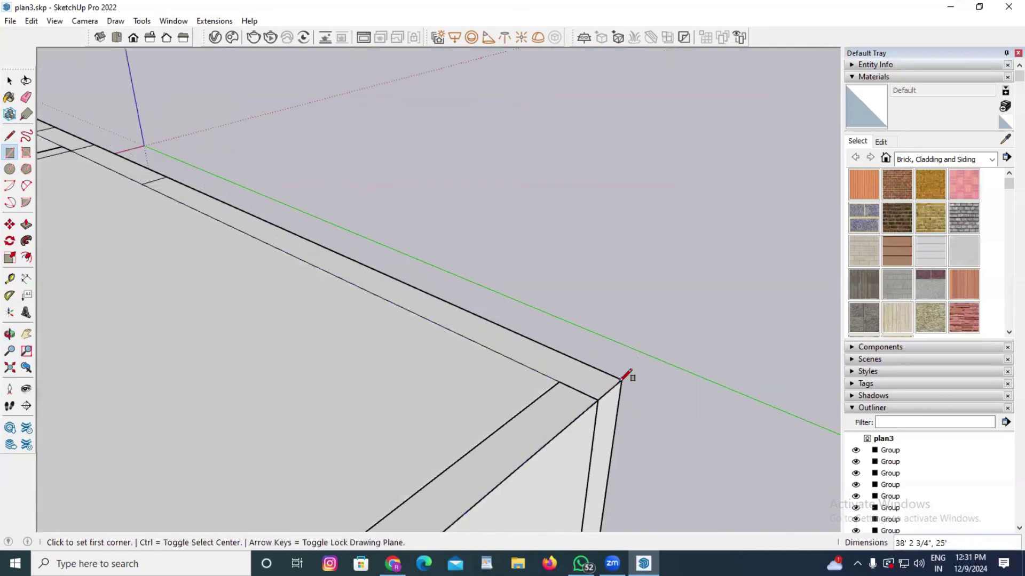
Make the roof rectangle covering the wall tops a group
key(space)
click(515, 389)
right_click(514, 386)
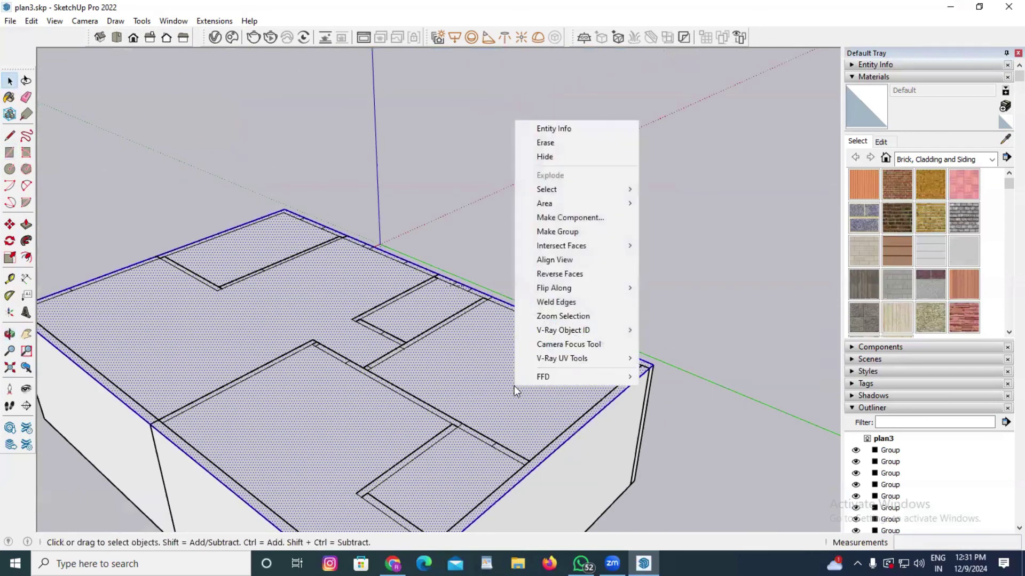
click(555, 231)
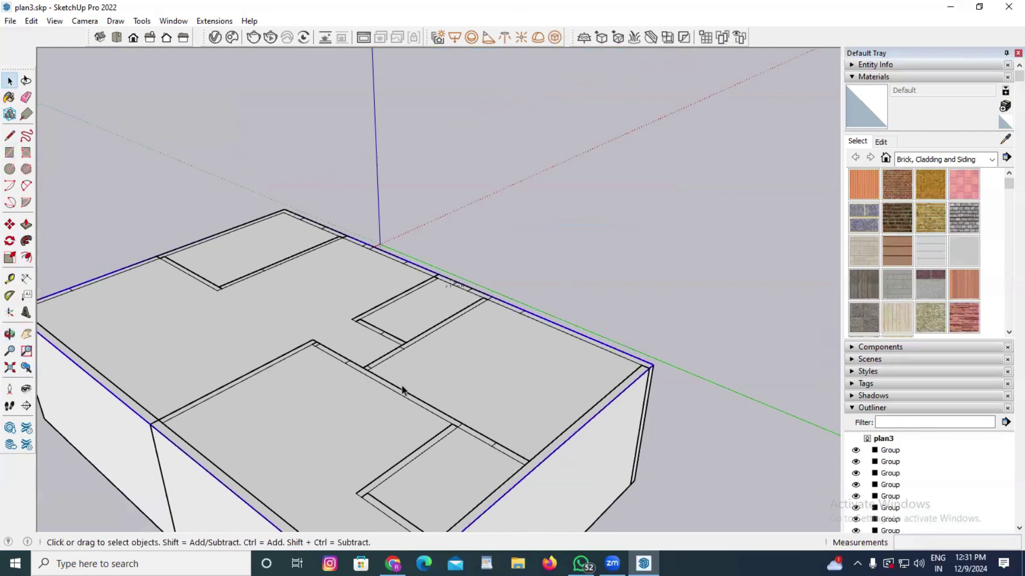
Open the roof group and pull its face up 6" to form a slab
scroll(403, 389, up, 5)
scroll(444, 425, up, 1)
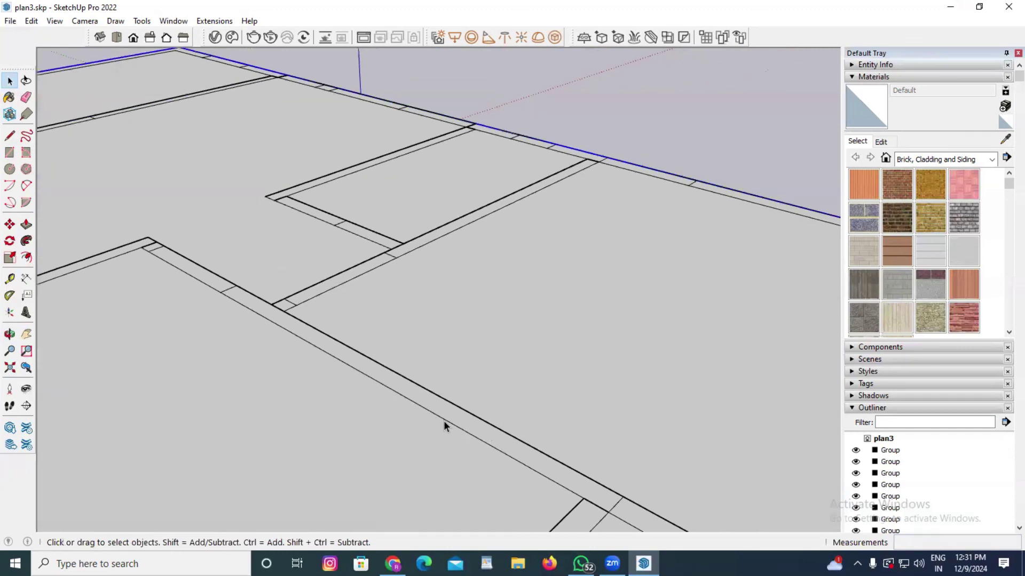
double_click(522, 342)
click(514, 342)
click(26, 226)
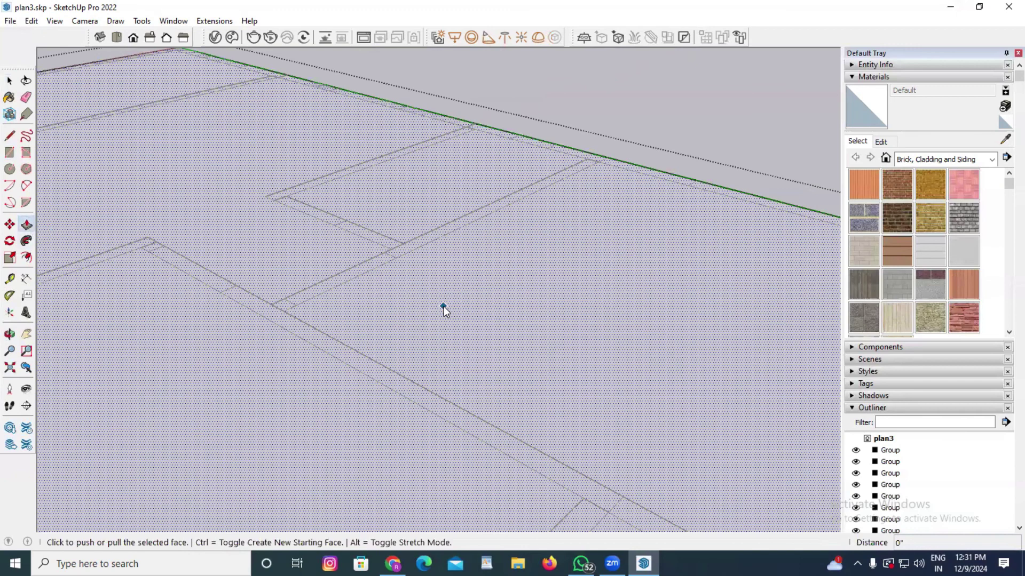
click(444, 306)
text(6)
key(Return)
key(space)
scroll(530, 288, down, 1)
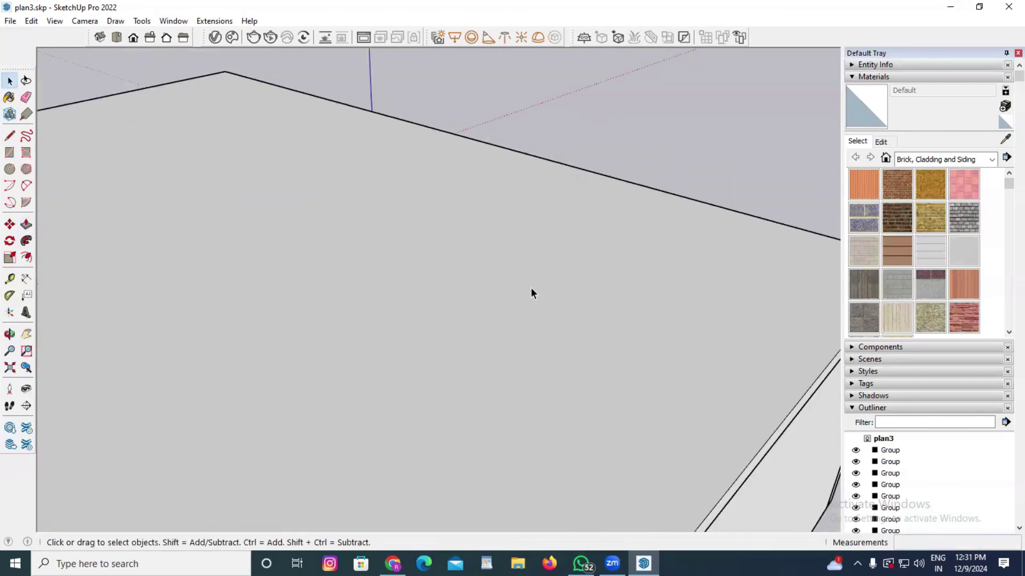
scroll(530, 291, down, 5)
click(10, 334)
drag(230, 356, 523, 329)
scroll(597, 384, up, 3)
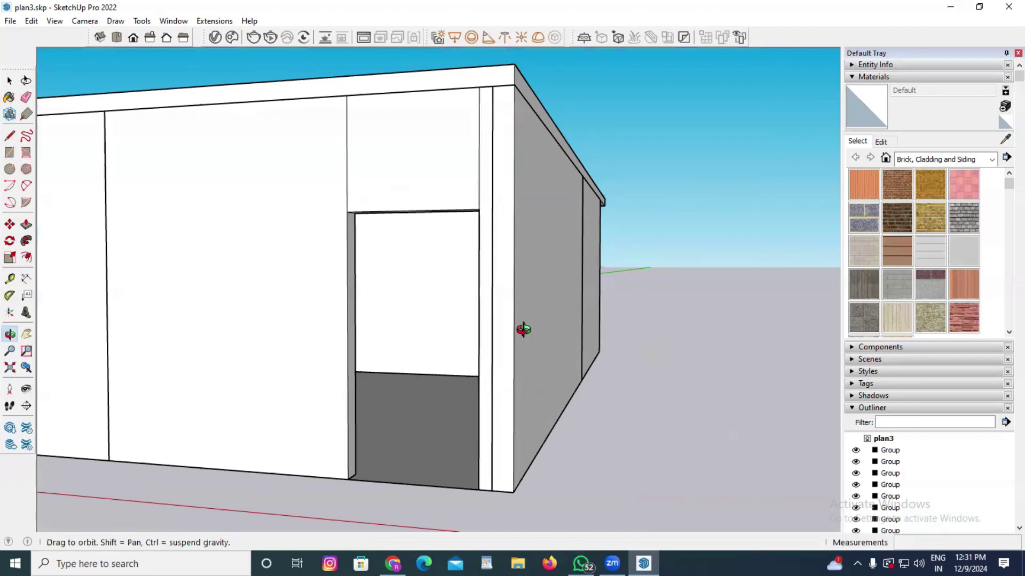